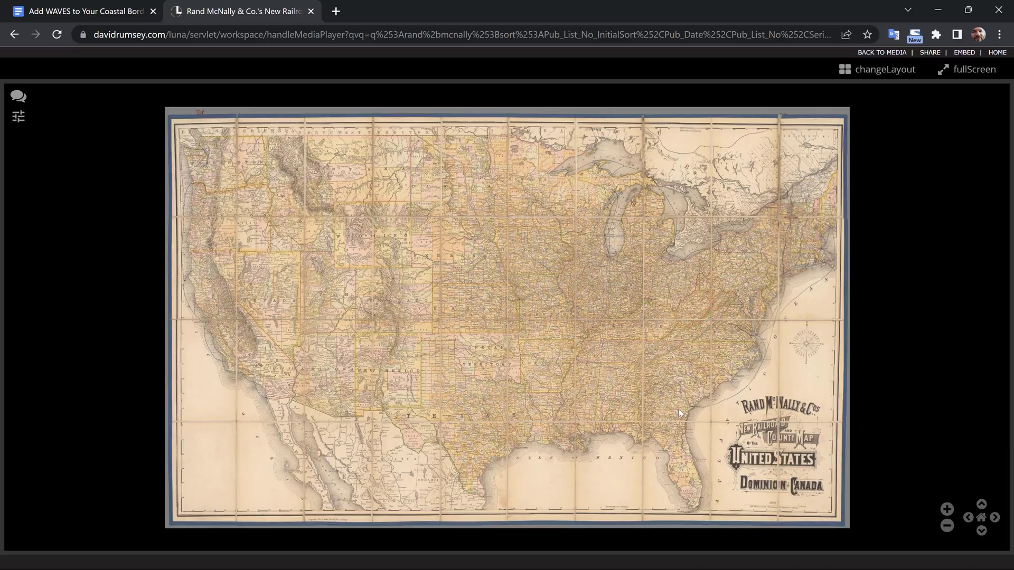
# Examine the coastal wave lines around Florida on the Rand McNally map, from the northern coast to Key West
pyautogui.scroll(5, 685, 435)
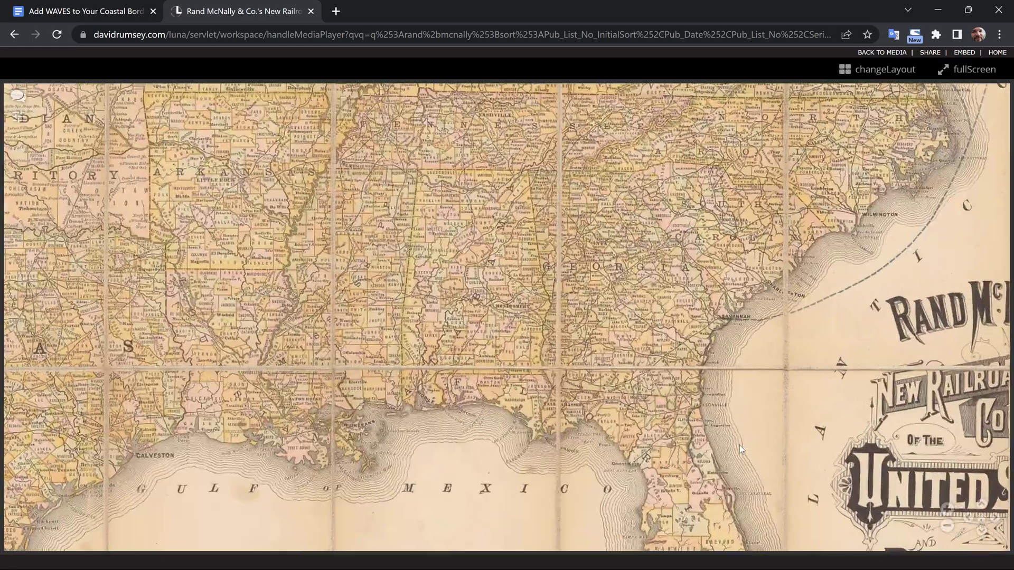
pyautogui.scroll(5, 739, 445)
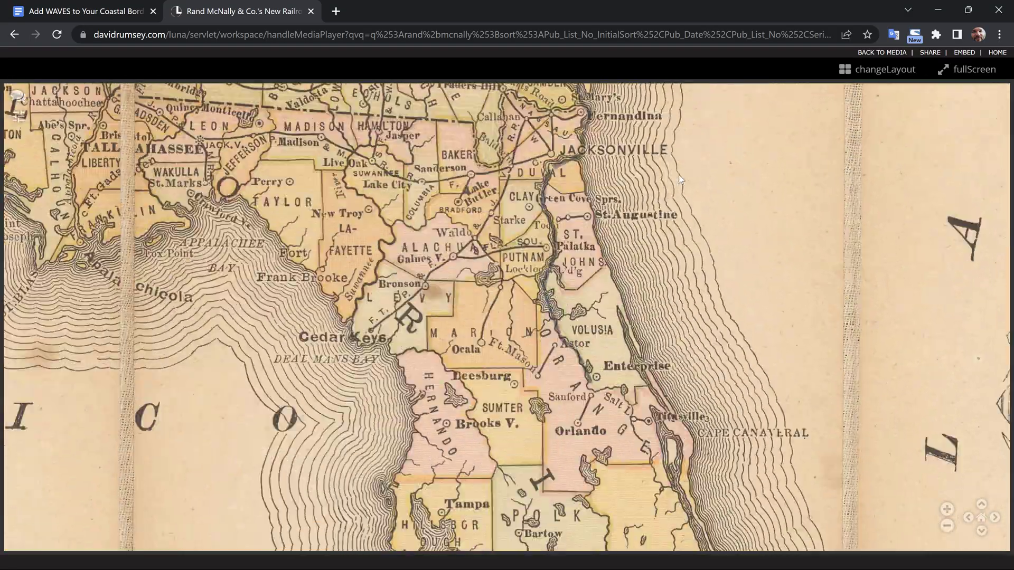
pyautogui.moveTo(679, 175); pyautogui.dragTo(633, 53)
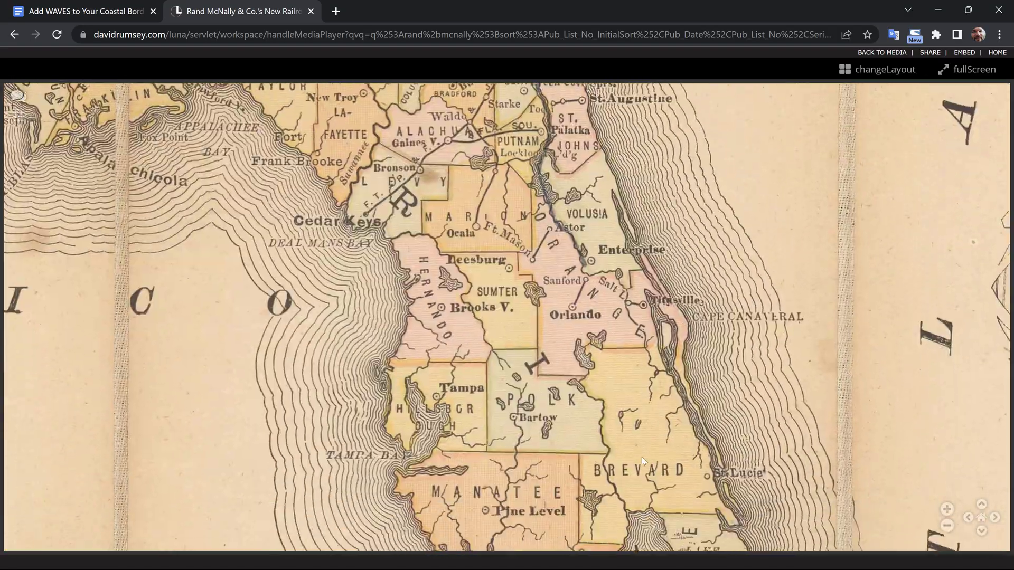
pyautogui.moveTo(613, 354); pyautogui.dragTo(613, 281)
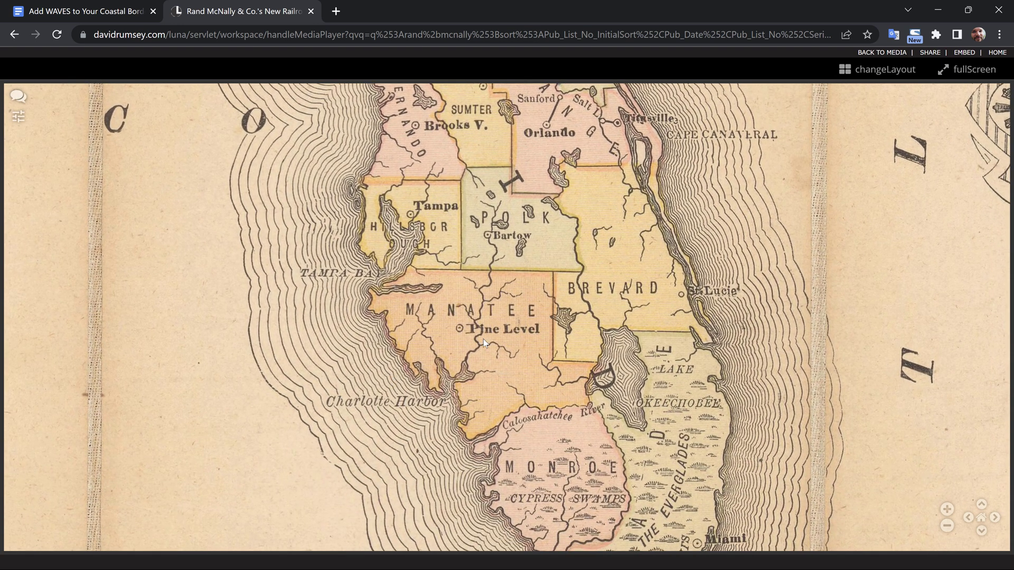
pyautogui.moveTo(422, 428); pyautogui.dragTo(470, 257)
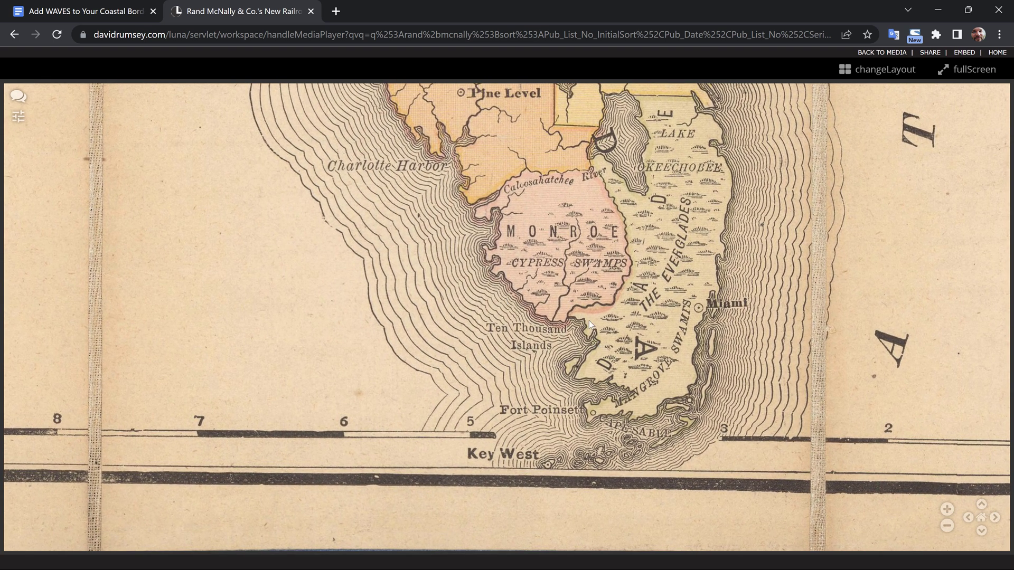
pyautogui.moveTo(577, 274); pyautogui.dragTo(514, 368)
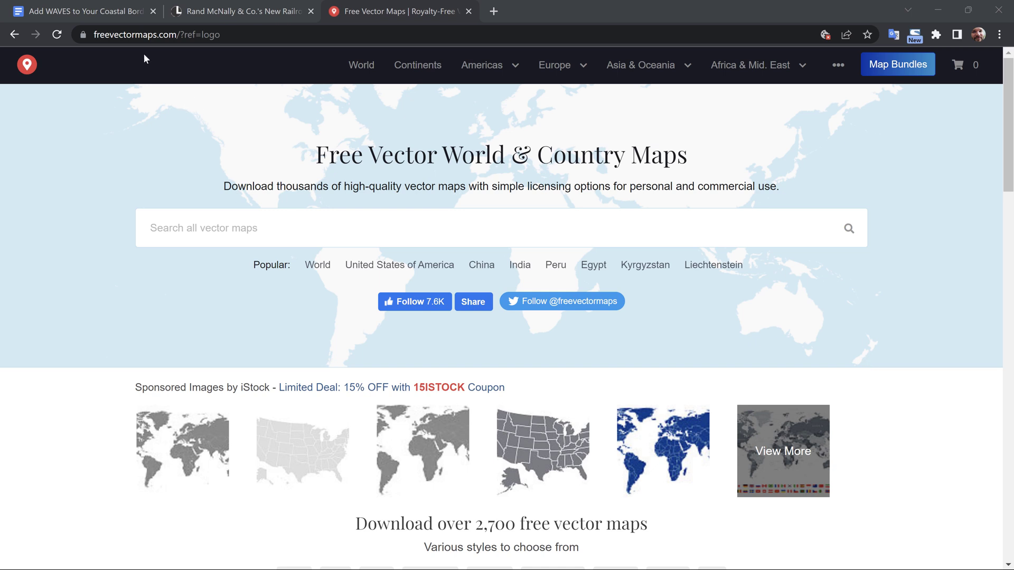
# Search the free vector map library for Cuba
pyautogui.click(175, 227)
pyautogui.write('cuba')
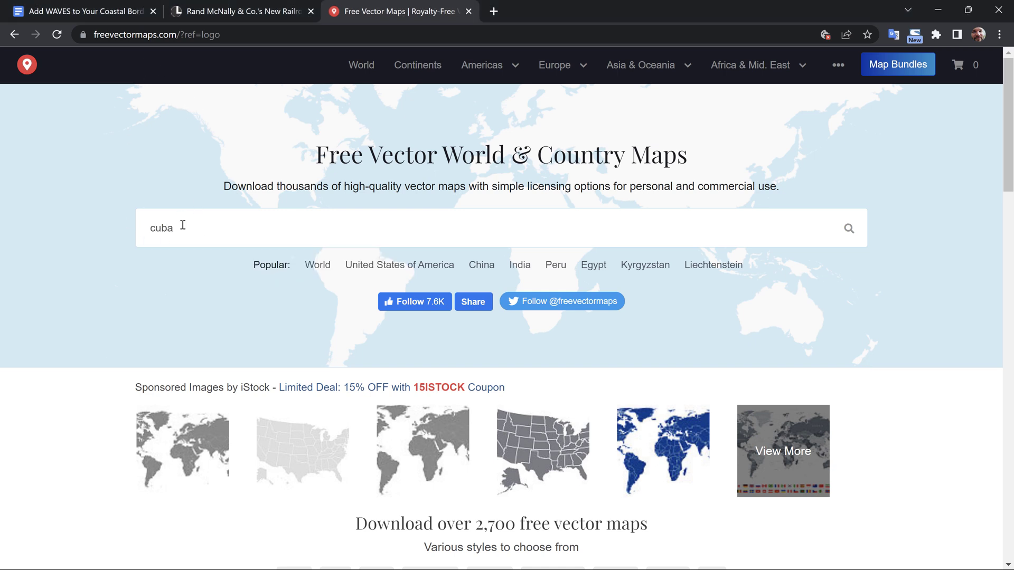
pyautogui.click(261, 248)
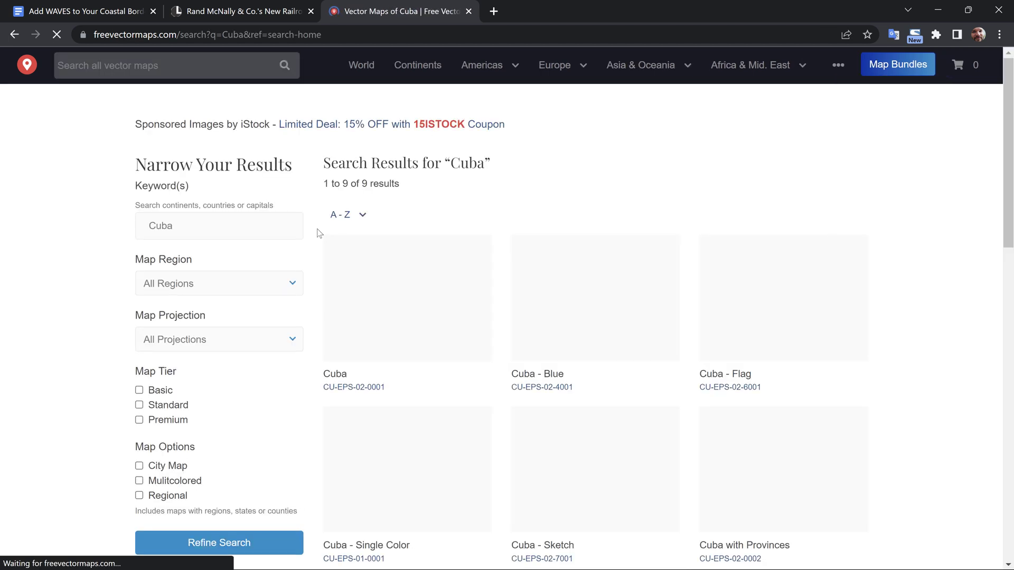
# Open the Cuba - Single Color map from the results and download its free version with attribution required
pyautogui.scroll(-5, 378, 330)
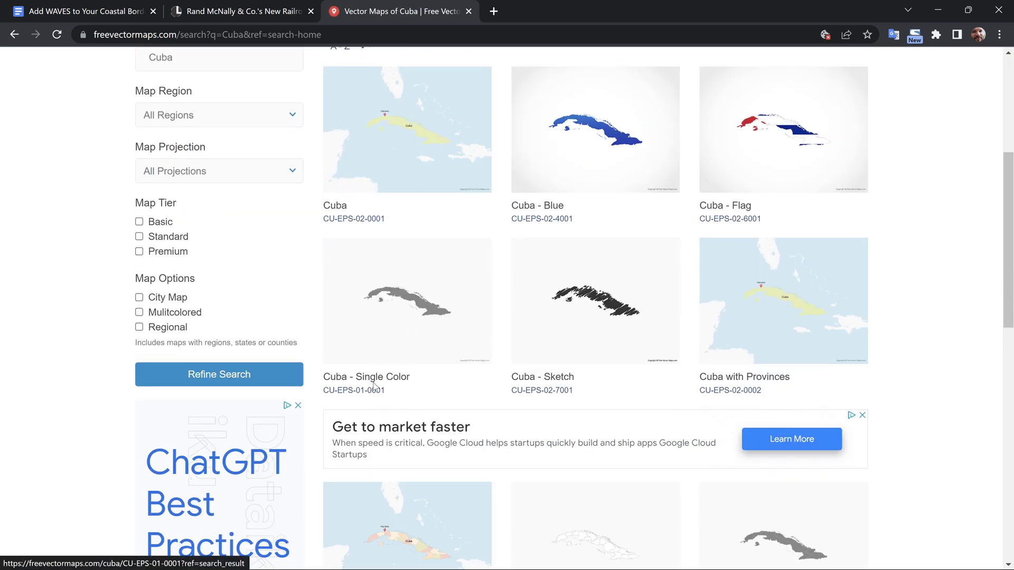
pyautogui.click(388, 355)
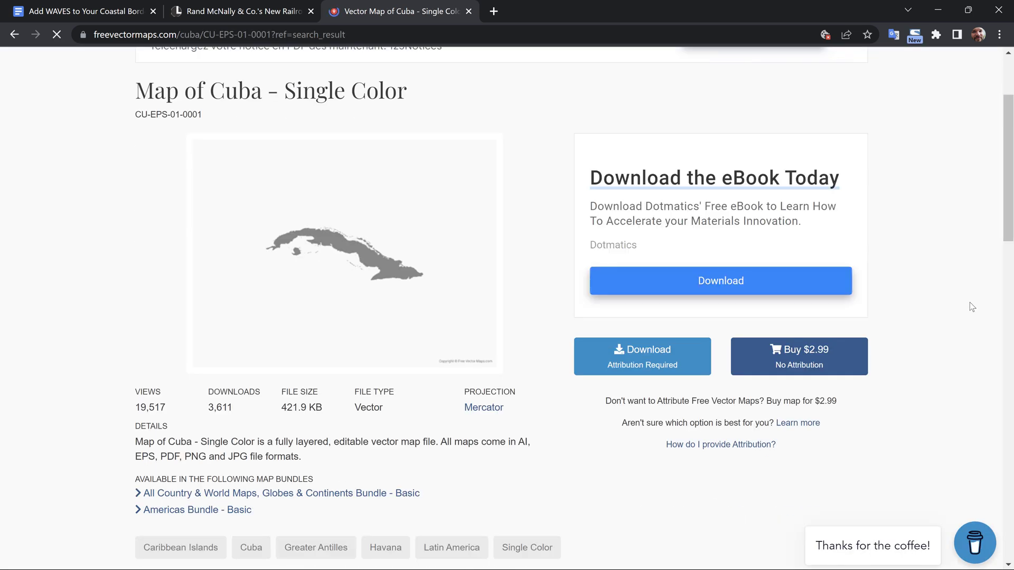
pyautogui.click(636, 373)
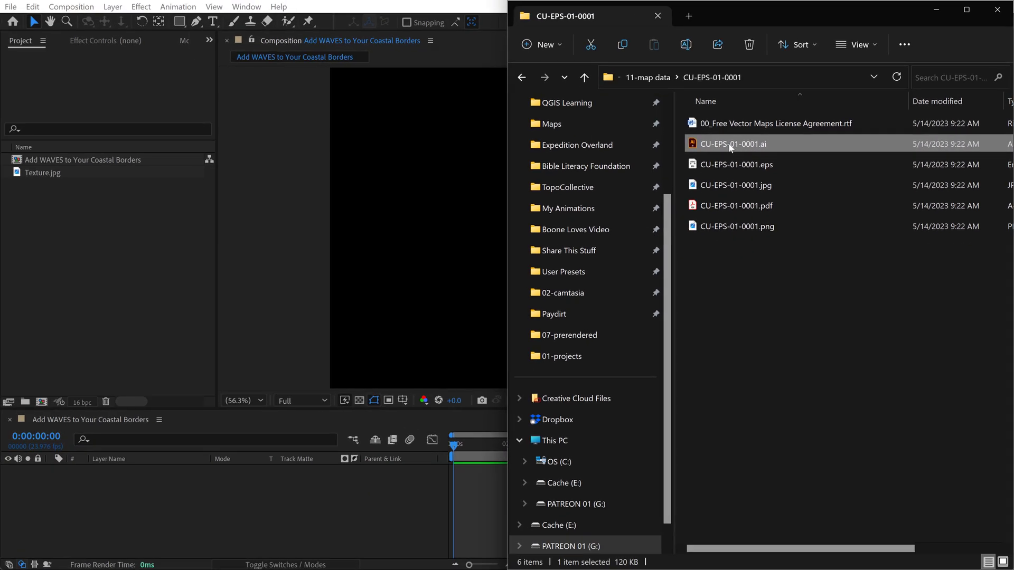
# Import CU-EPS-01-0001.ai into the After Effects project as footage, choosing only its Cuba layer
pyautogui.moveTo(638, 154); pyautogui.dragTo(69, 278)
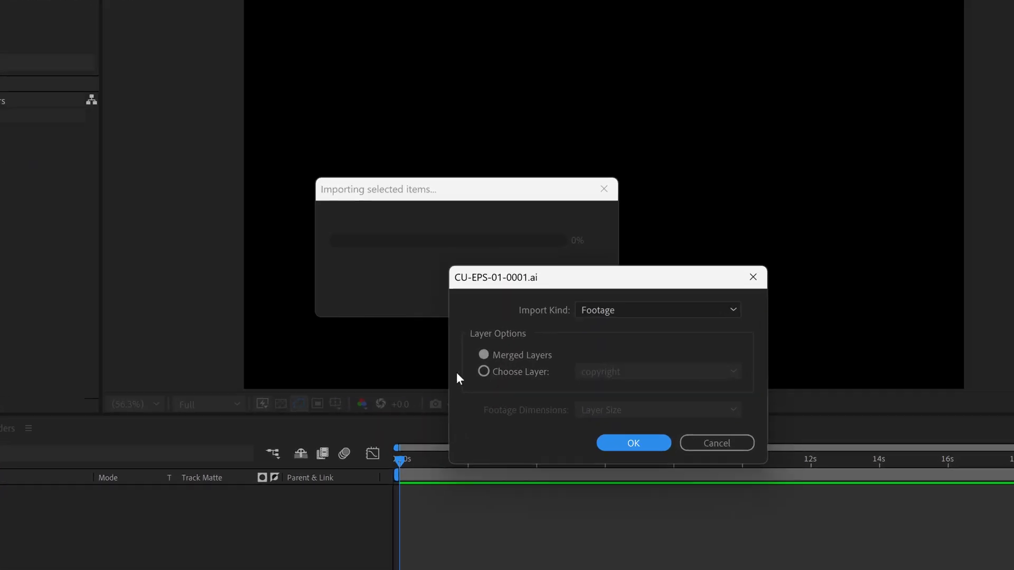
pyautogui.click(494, 371)
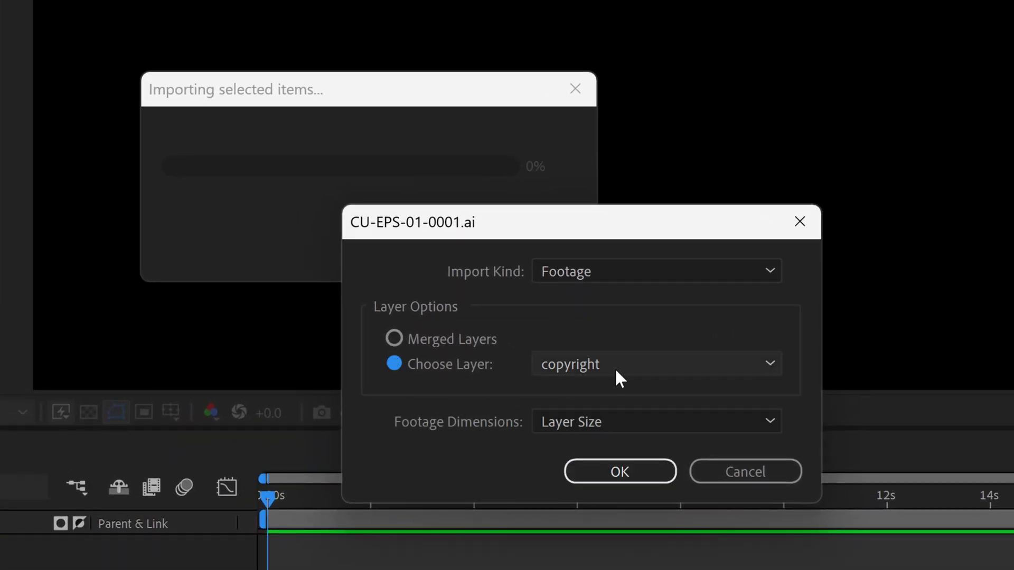
pyautogui.click(616, 367)
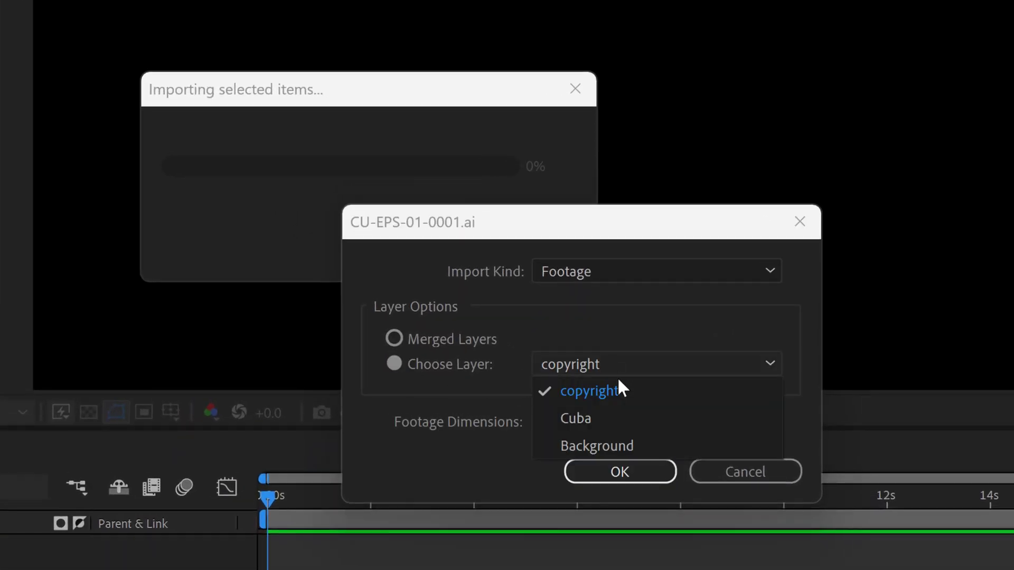
pyautogui.click(575, 420)
pyautogui.click(635, 474)
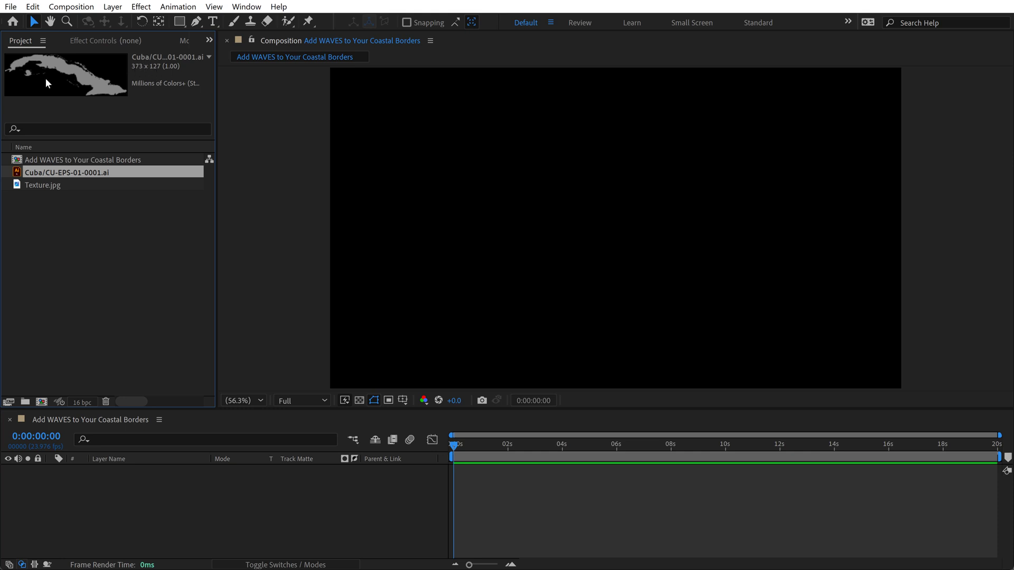
# Add the Cuba artwork to the Add WAVES to Your Coastal Borders composition and scale it to just over half the frame width
pyautogui.moveTo(59, 177); pyautogui.dragTo(120, 498)
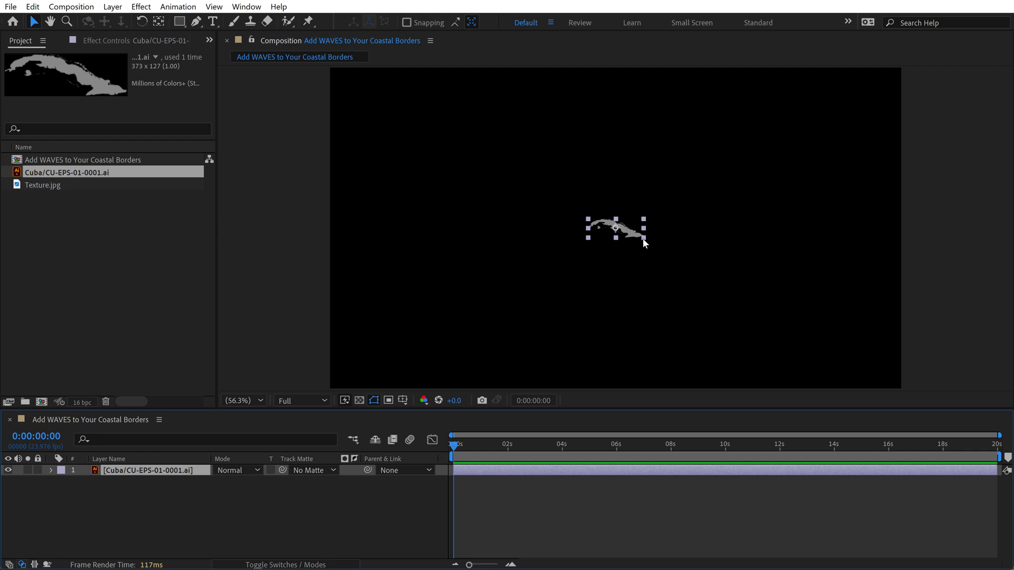
pyautogui.moveTo(643, 241); pyautogui.dragTo(752, 321)
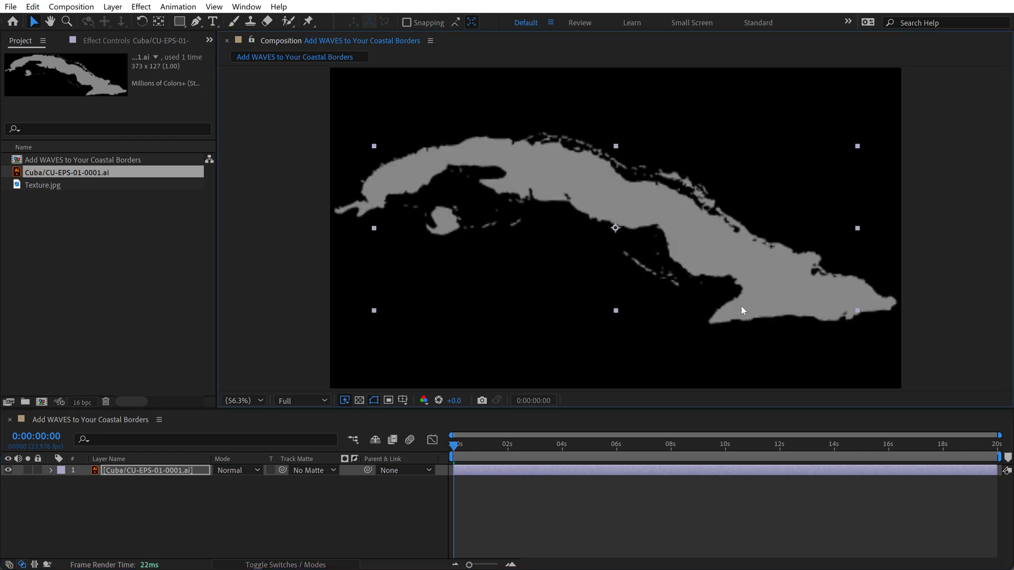
pyautogui.moveTo(702, 289); pyautogui.dragTo(698, 283)
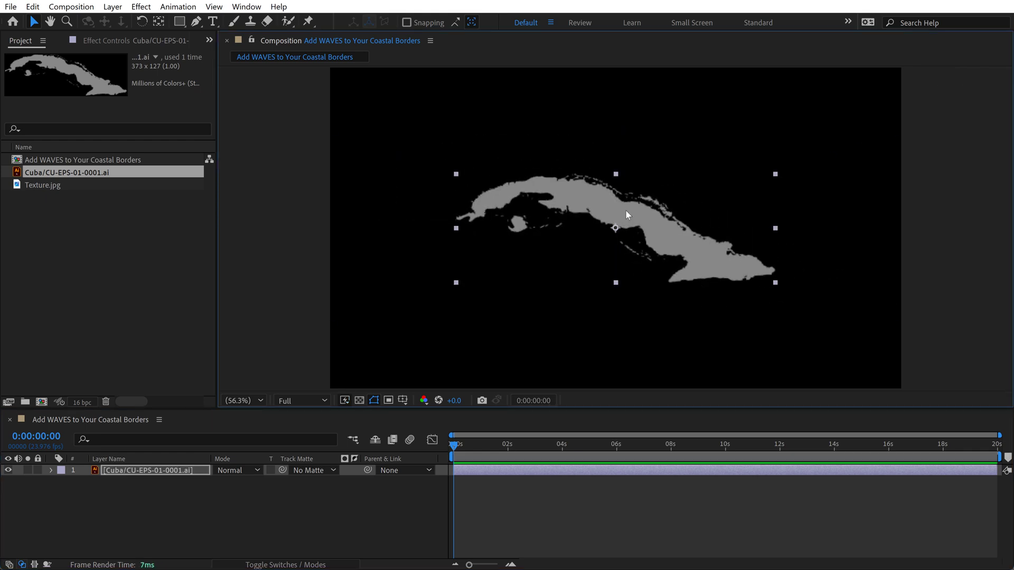
# Turn on continuous rasterization for the Cuba artwork layer so its edges render sharply
pyautogui.click(283, 564)
pyautogui.click(227, 470)
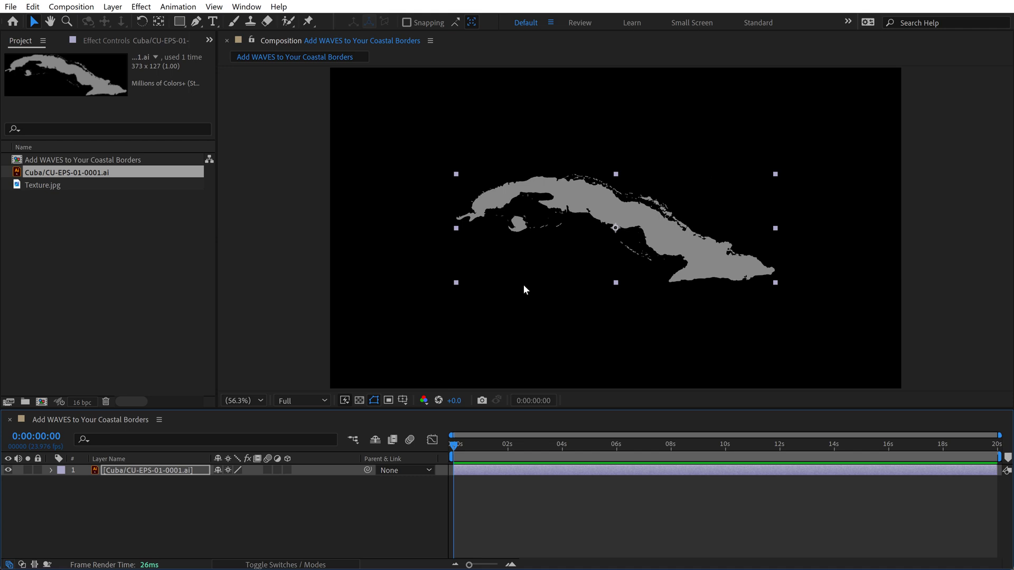
pyautogui.click(350, 512)
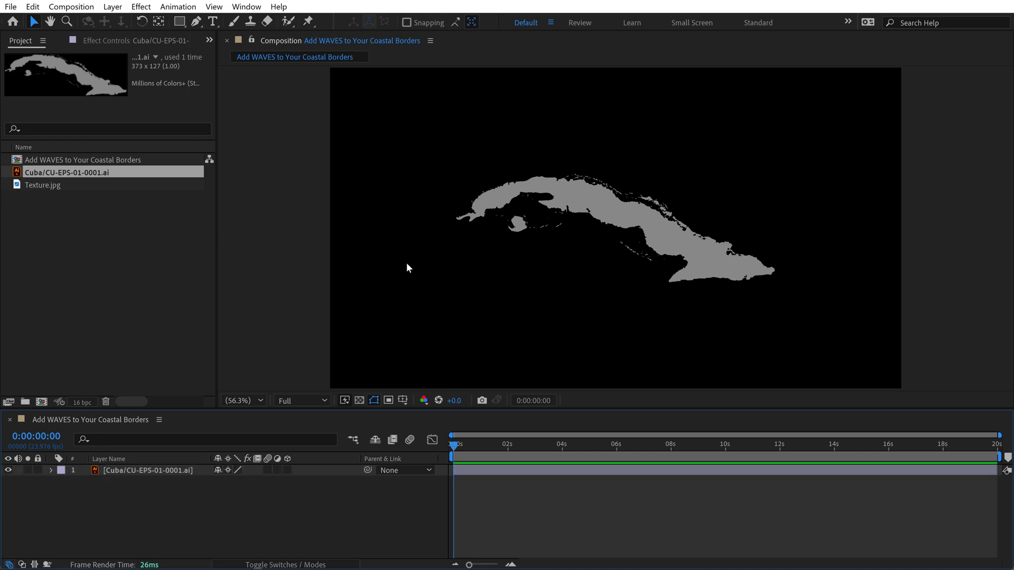
# Create shapes from the Cuba vector layer and delete the original Illustrator layer from the composition
pyautogui.click(122, 469)
pyautogui.click(112, 6)
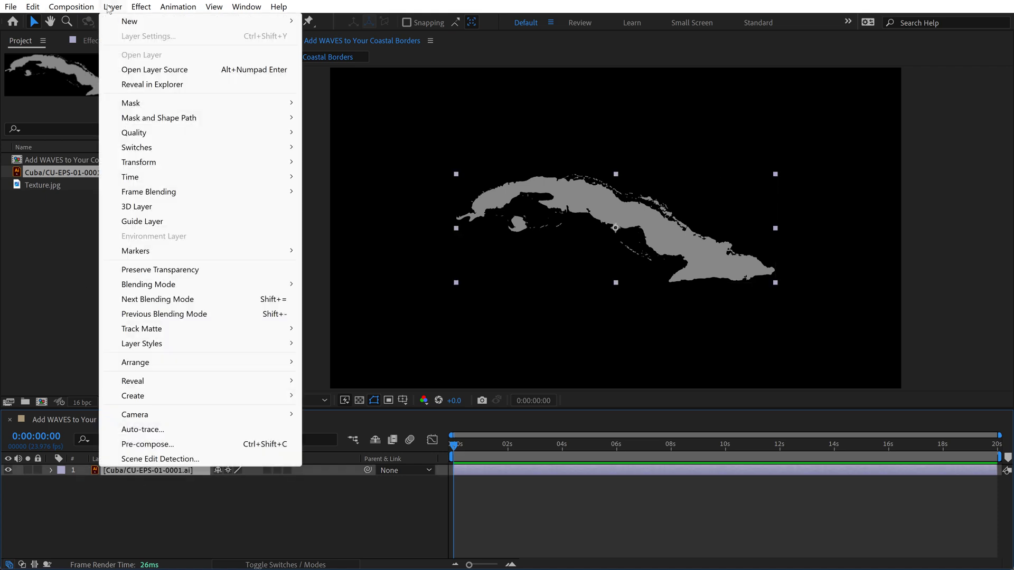
pyautogui.moveTo(258, 391)
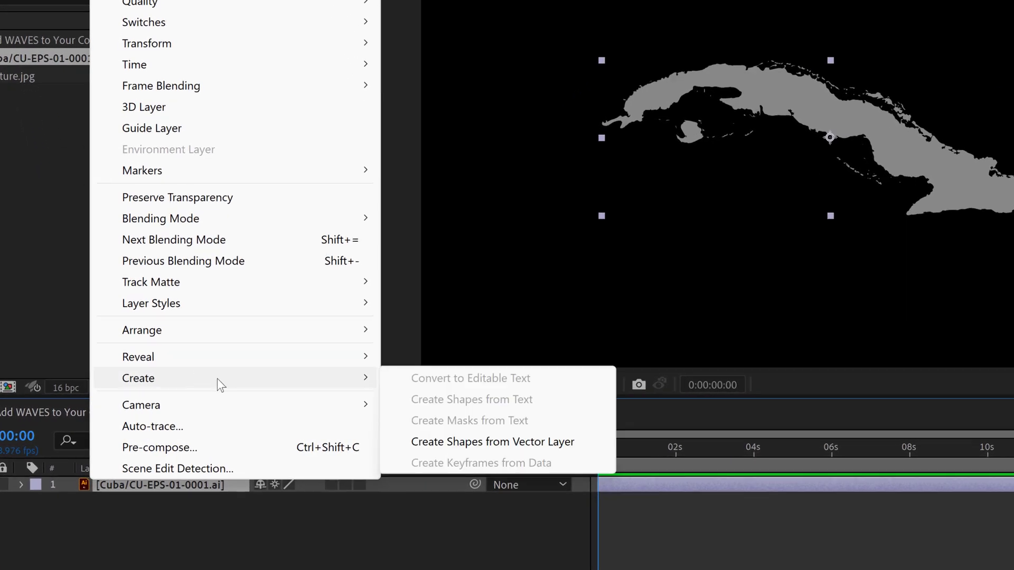
pyautogui.click(521, 444)
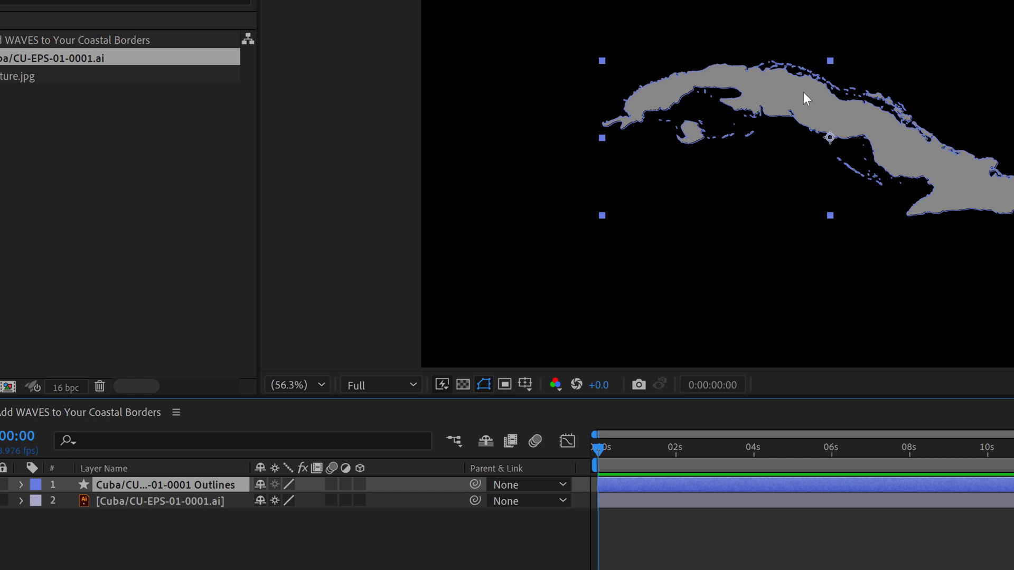
pyautogui.click(112, 528)
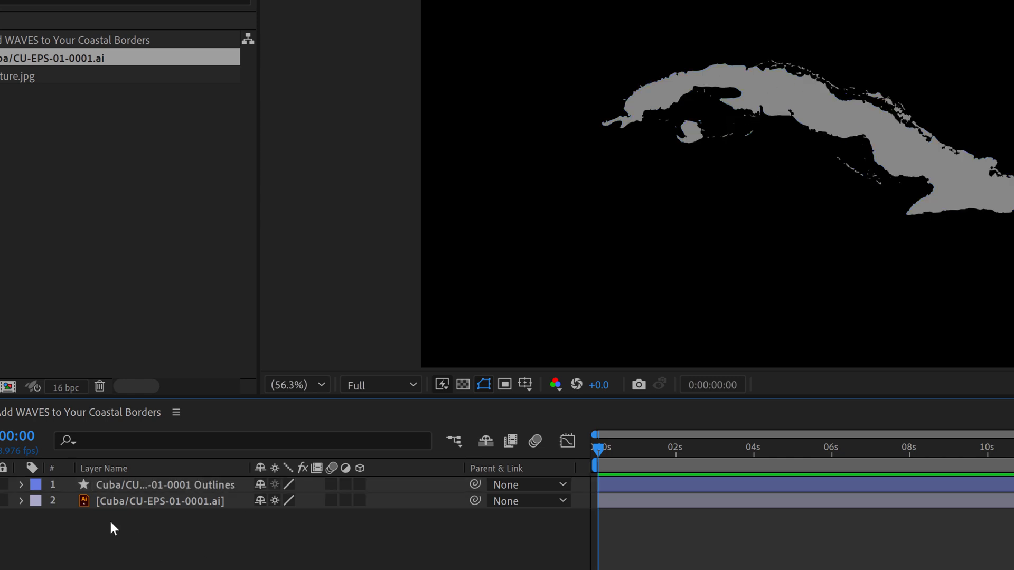
pyautogui.click(131, 501)
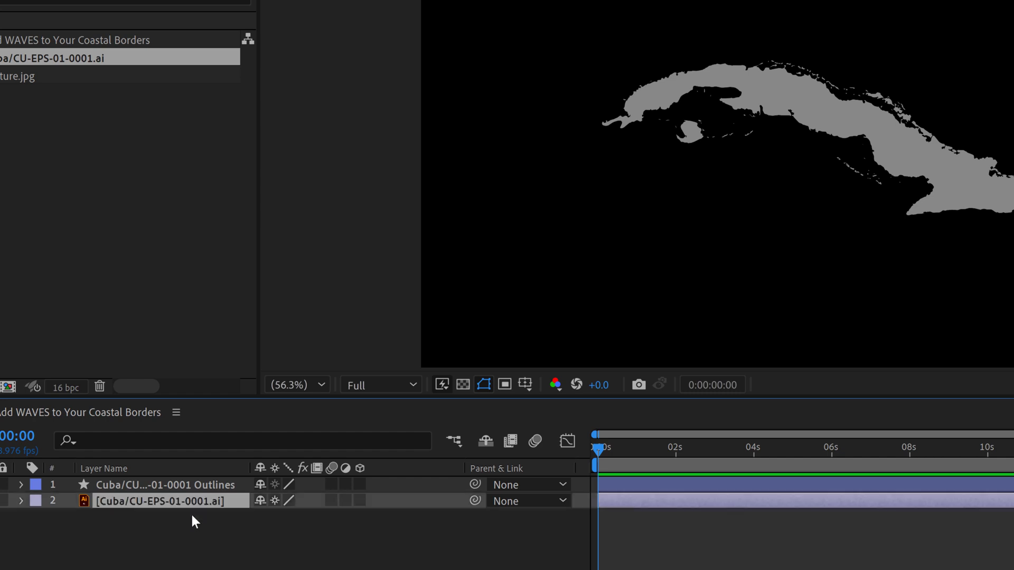
pyautogui.press('Delete')
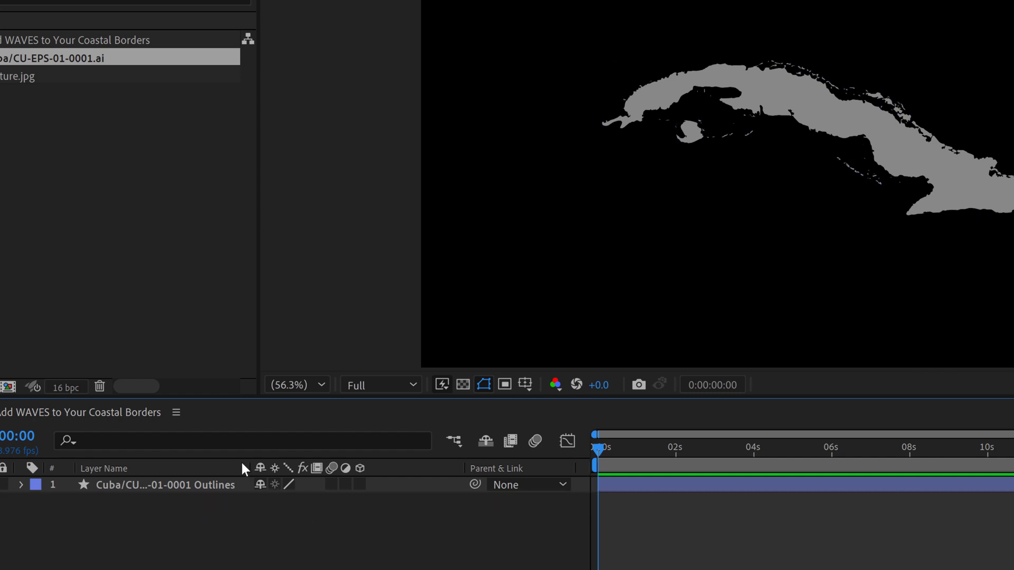
# Rename the outlines shape layer as Cuba
pyautogui.click(137, 484)
pyautogui.press('Return')
pyautogui.write('Cuba')
pyautogui.press('Return')
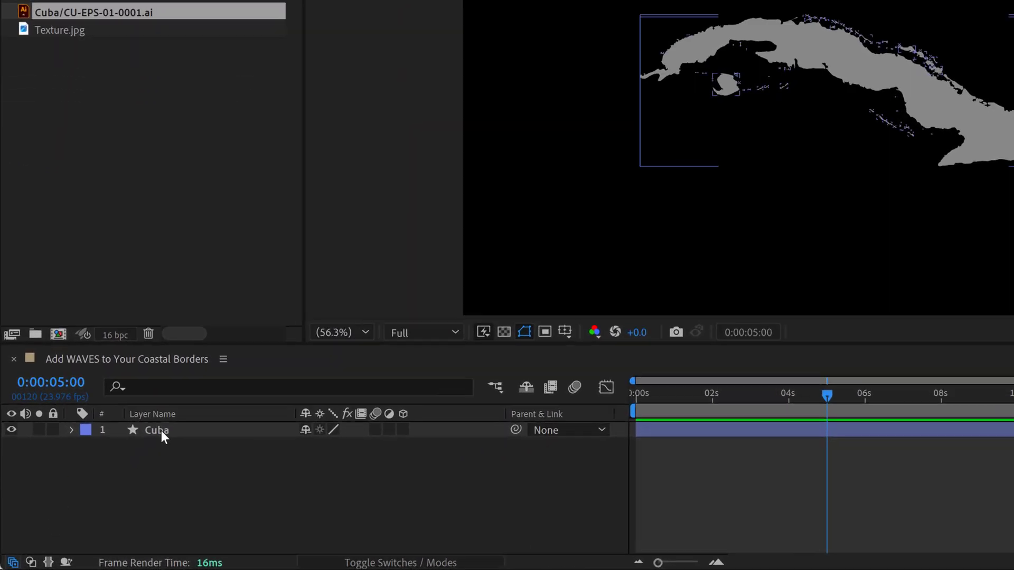
# Duplicate the Cuba shape layer and rename the copy as Wave
pyautogui.click(118, 468)
pyautogui.hotkey('ctrl', 'd')
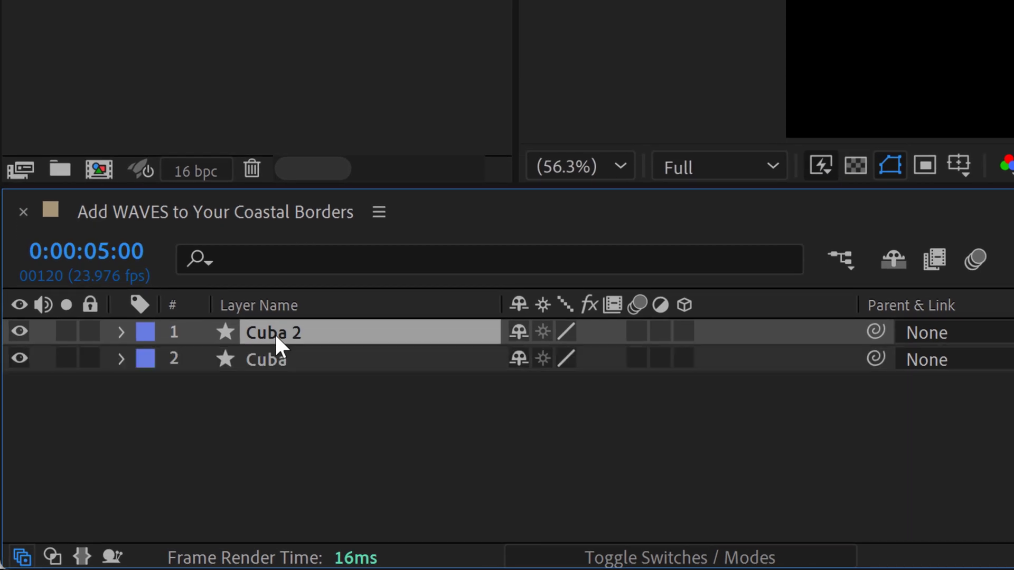
pyautogui.press('Return')
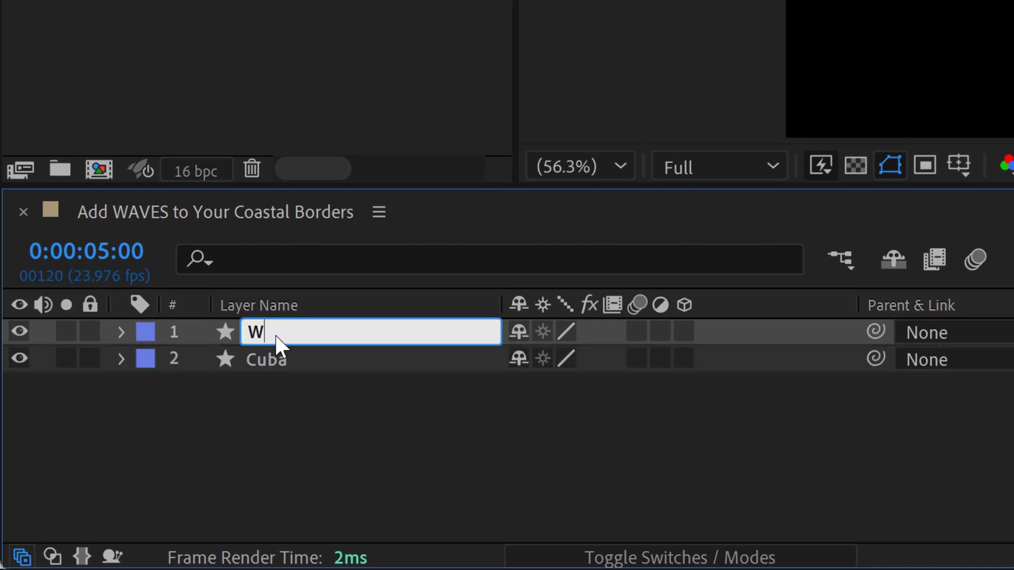
pyautogui.write('Wave')
pyautogui.press('Return')
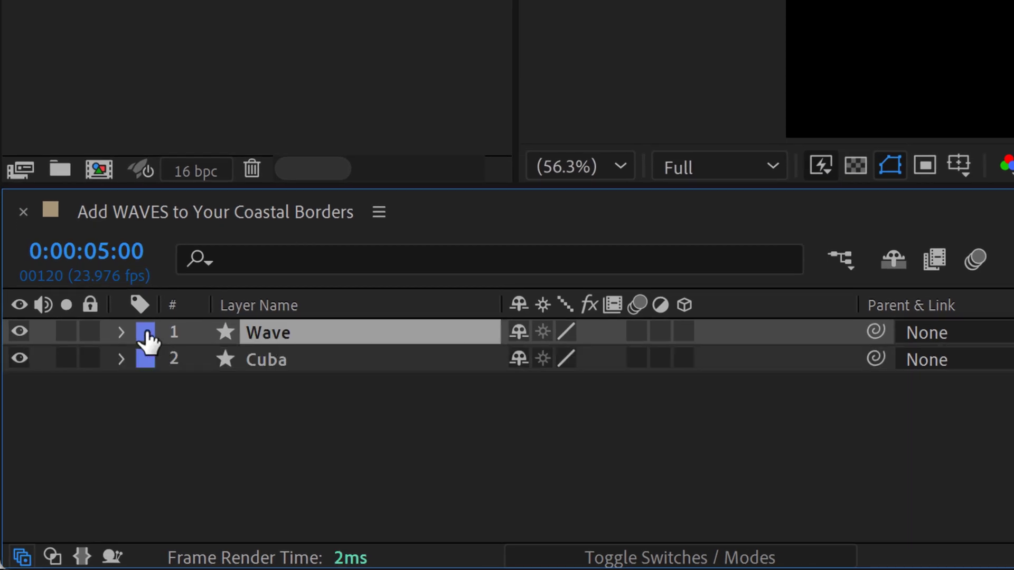
# Give the Wave layer a pale aqua label colour, and hide and lock the Cuba layer
pyautogui.click(146, 331)
pyautogui.click(21, 358)
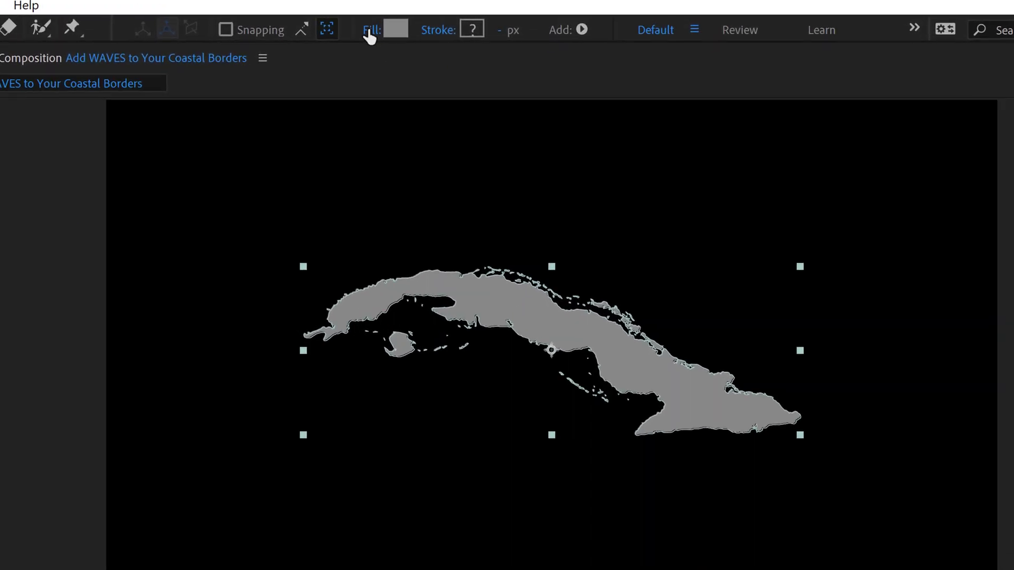
# Set the Wave layer's fill to none and add a stroke to its shape contents
pyautogui.click(367, 31)
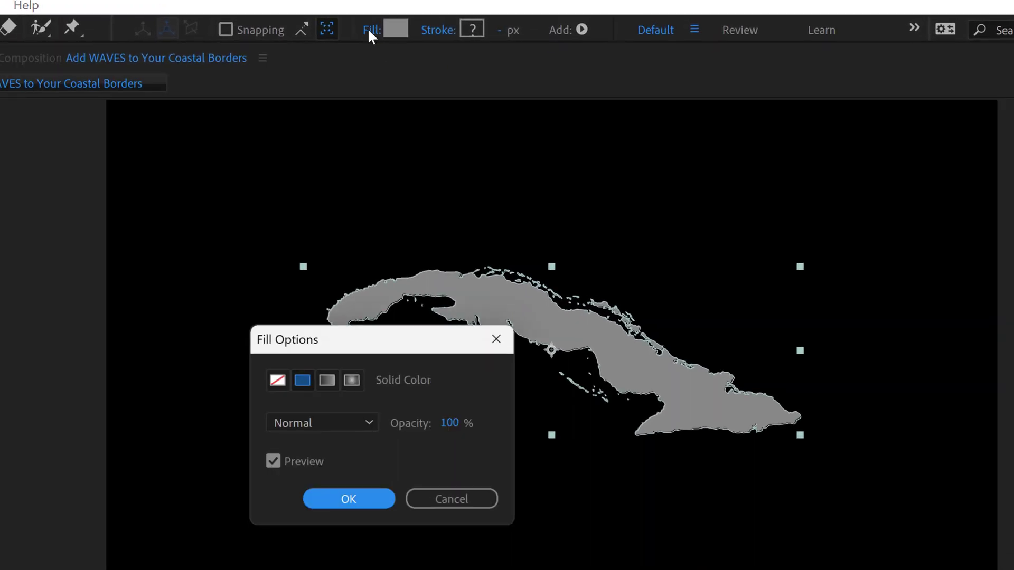
pyautogui.click(277, 378)
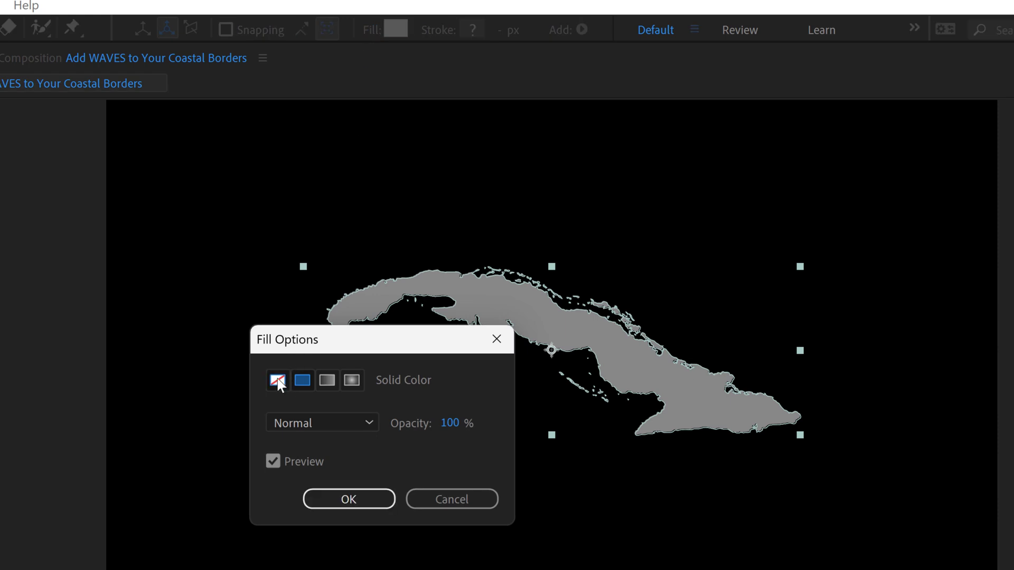
pyautogui.click(349, 498)
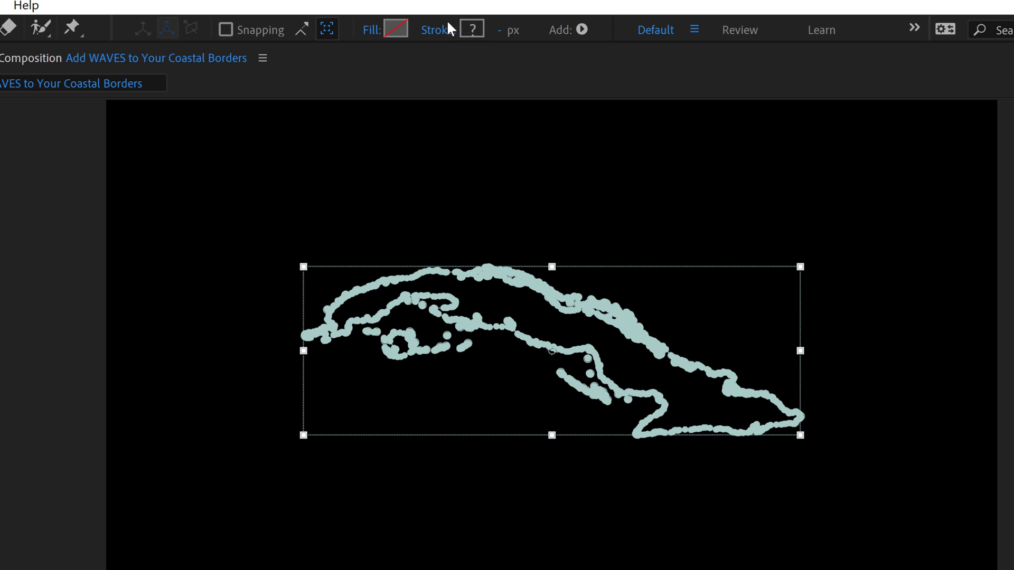
pyautogui.click(582, 30)
pyautogui.click(641, 185)
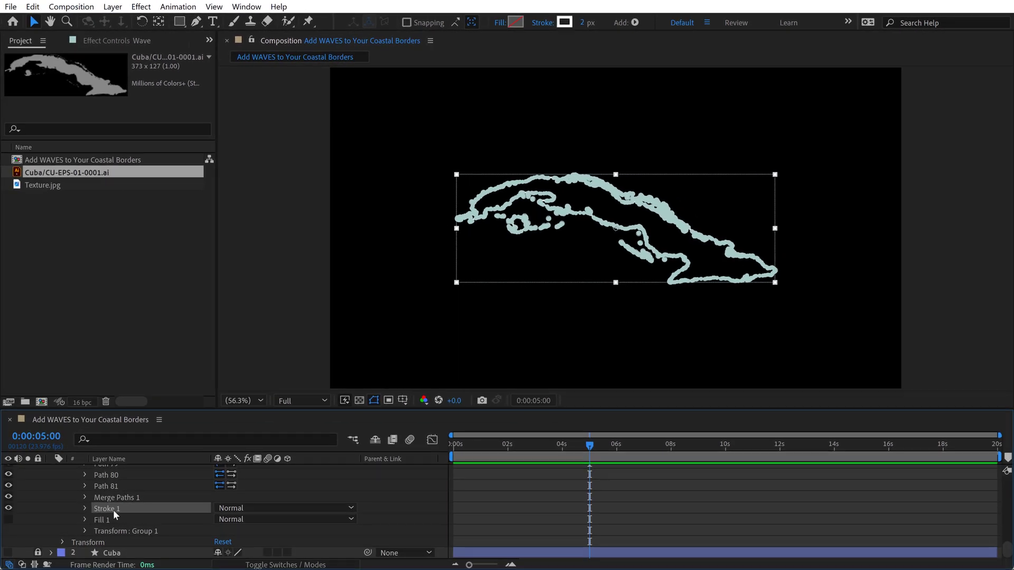
# Move Stroke 1 out of Group 1 and place it directly below the group in the Wave layer's contents
pyautogui.scroll(3, 113, 509)
pyautogui.press('`')
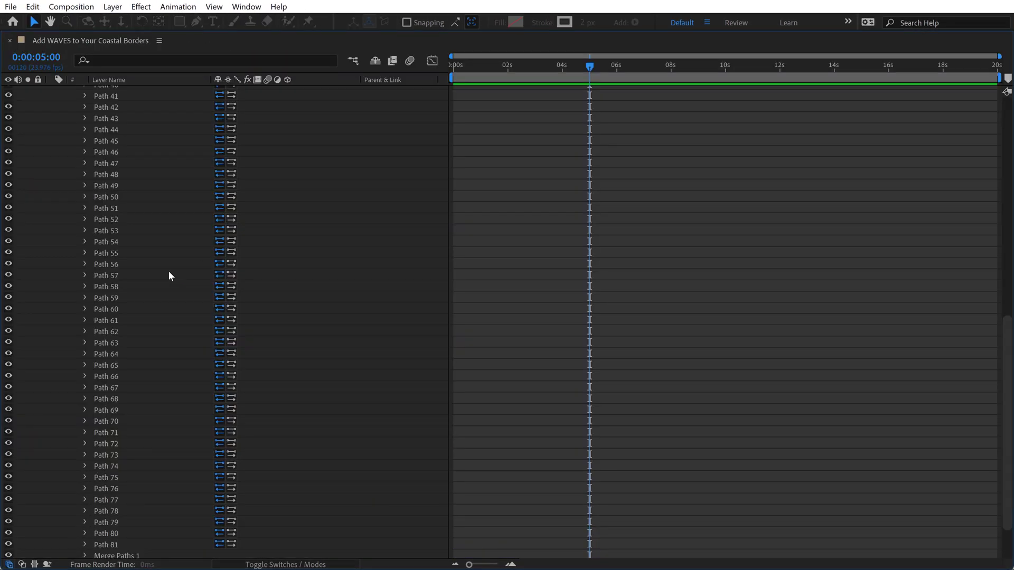
pyautogui.scroll(-3, 128, 217)
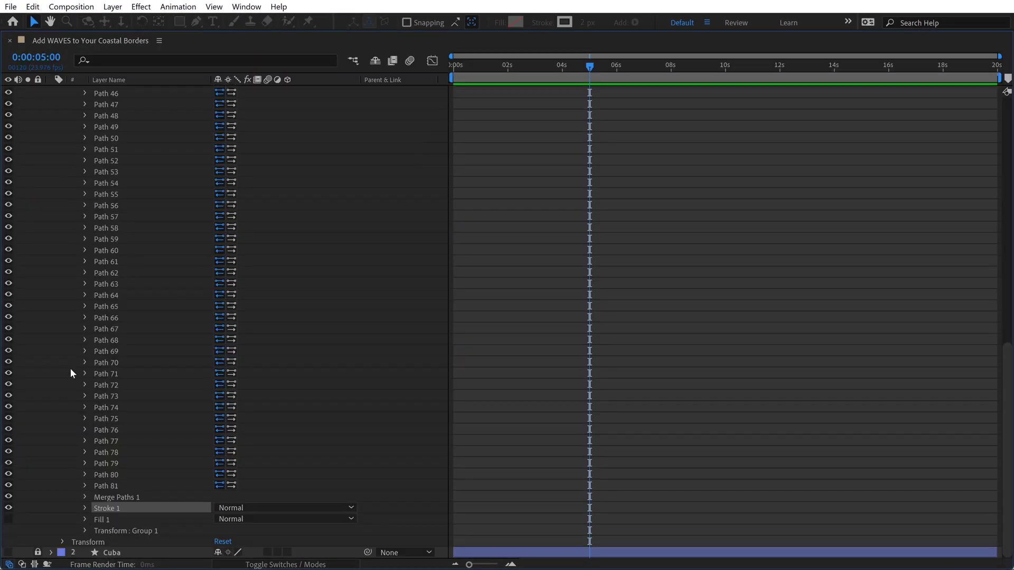
pyautogui.moveTo(103, 505)
pyautogui.mouseDown()
pyautogui.moveTo(129, 197)
pyautogui.moveTo(123, 88)
pyautogui.mouseUp()
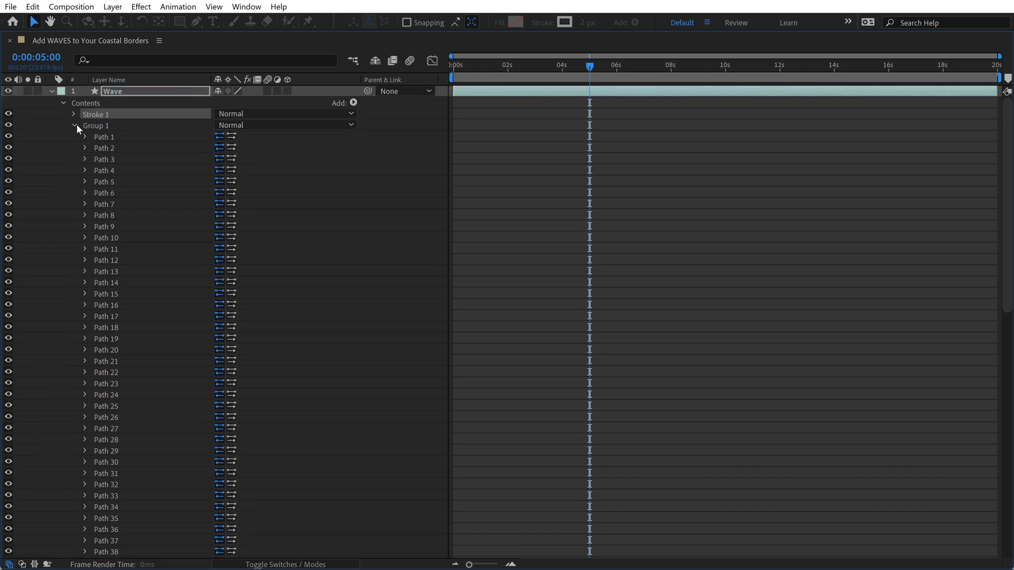
pyautogui.click(75, 125)
pyautogui.moveTo(90, 115); pyautogui.dragTo(90, 128)
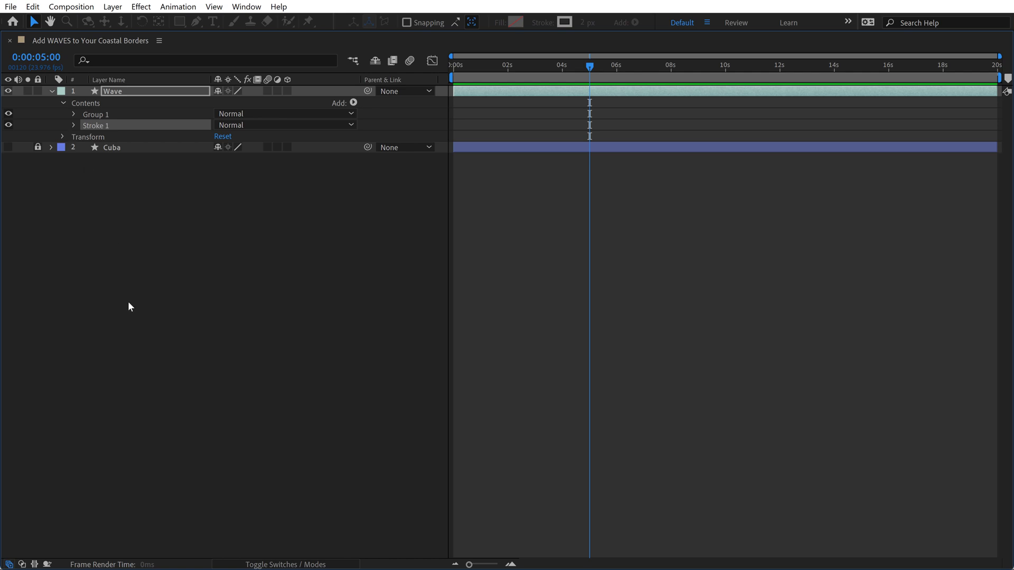
pyautogui.press('`')
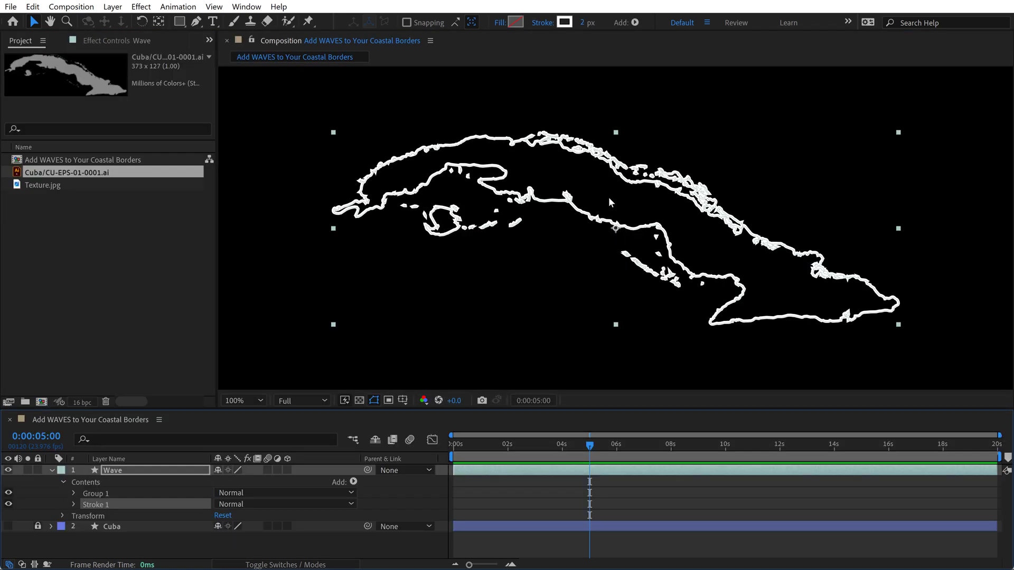
# Set the Wave stroke's line join to Round Join
pyautogui.scroll(1, 555, 220)
pyautogui.press('h')
pyautogui.moveTo(615, 226); pyautogui.dragTo(625, 338)
pyautogui.scroll(-1, 710, 211)
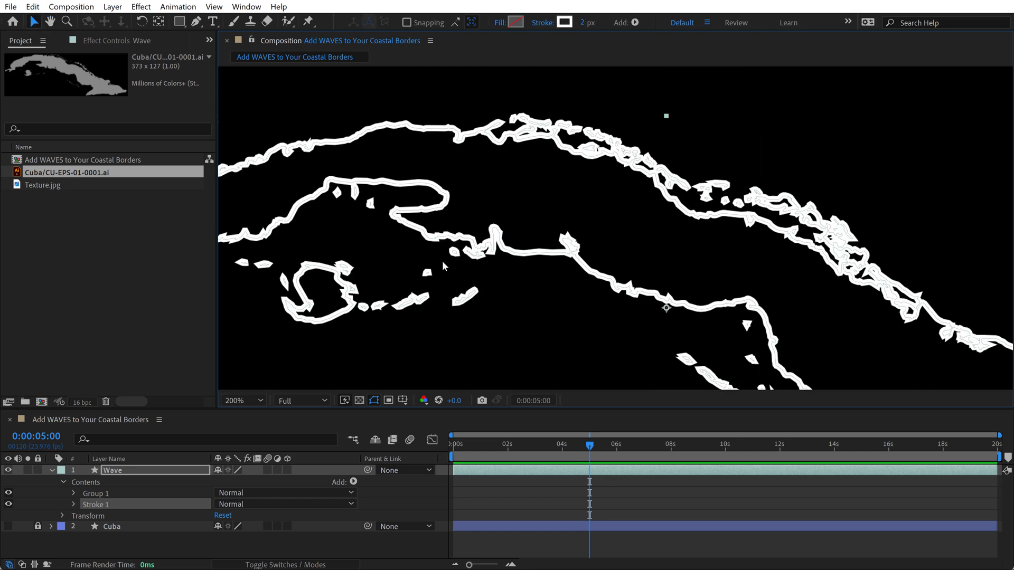
pyautogui.press('.')
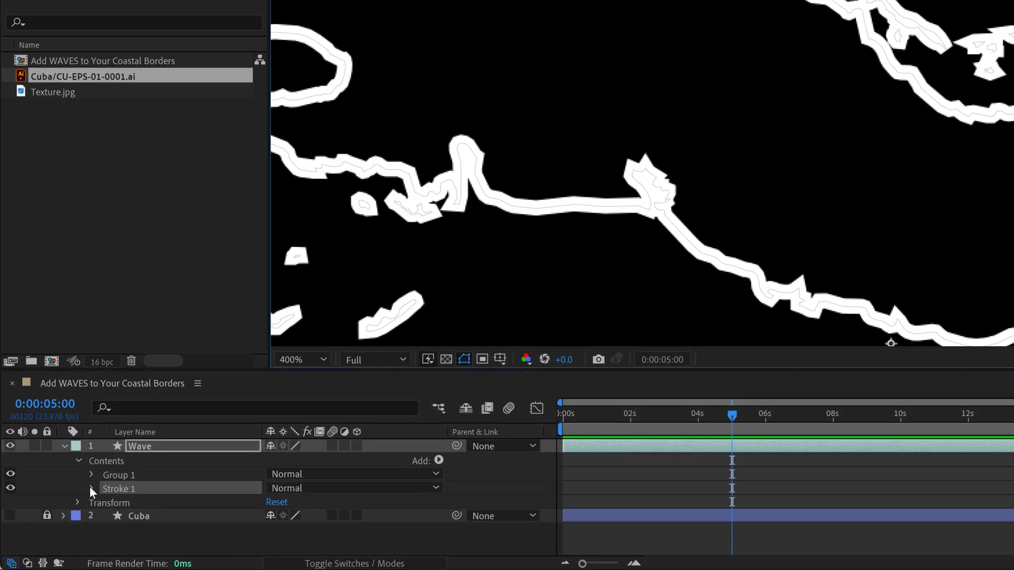
pyautogui.click(74, 504)
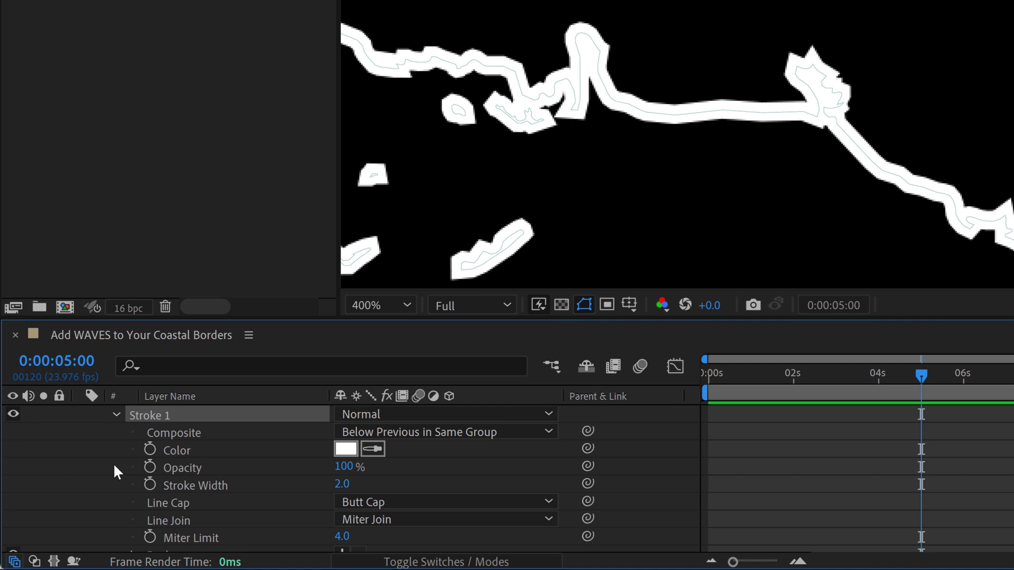
pyautogui.click(415, 520)
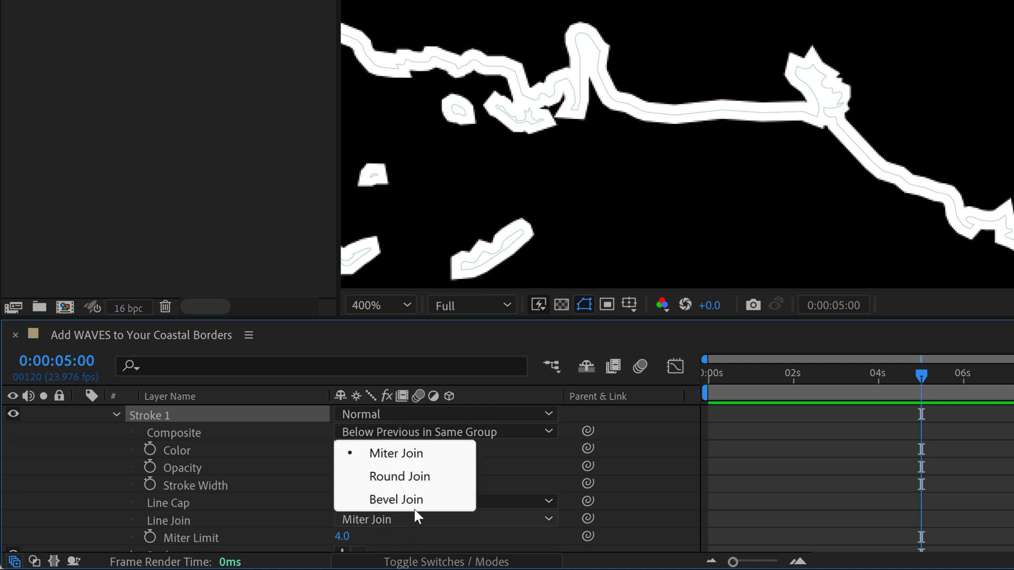
pyautogui.click(423, 476)
pyautogui.scroll(-2, 769, 135)
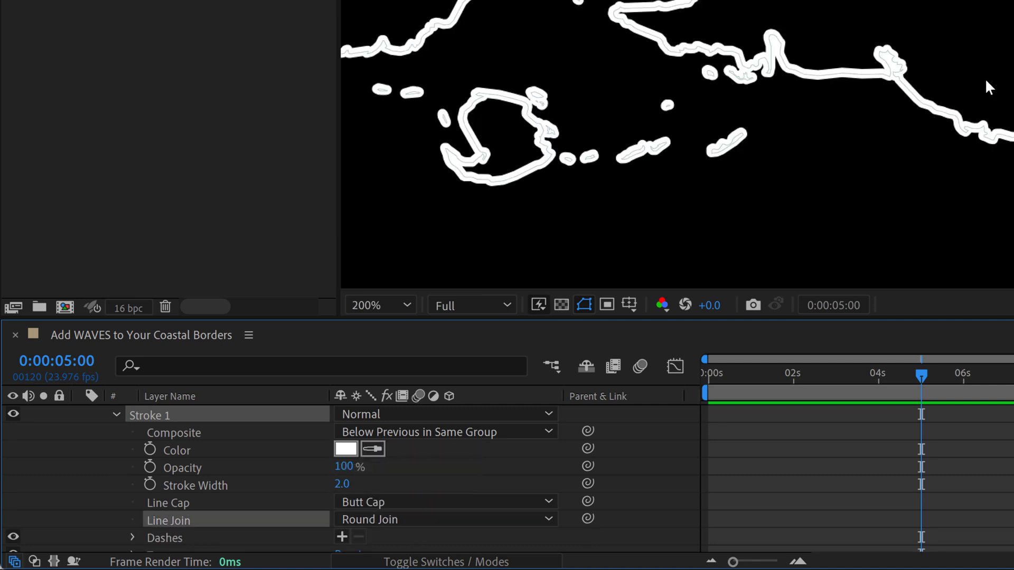
pyautogui.scroll(-1, 992, 86)
pyautogui.scroll(1, 991, 86)
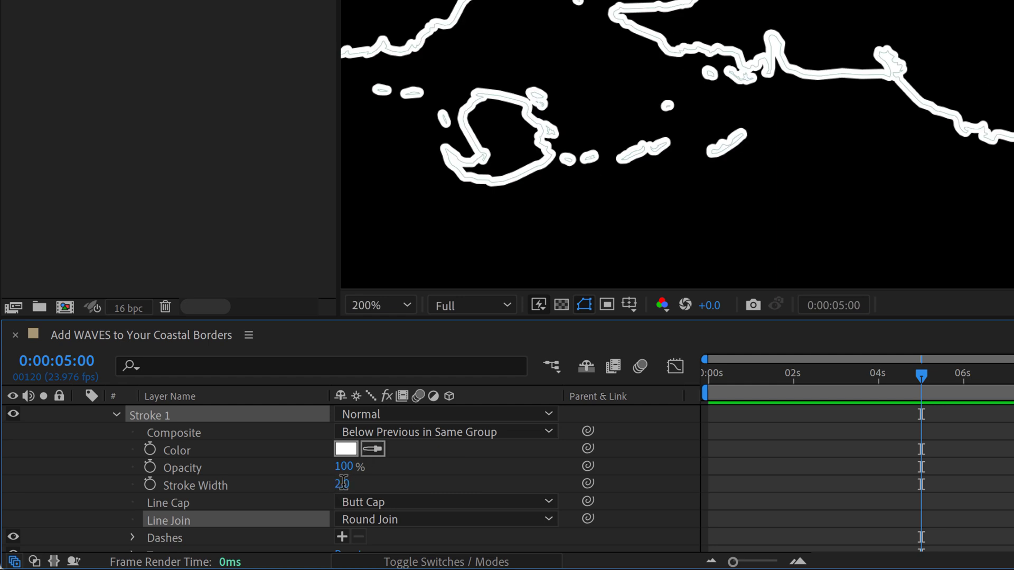
# Set the Wave stroke's width to 0.5, then collapse and deselect the layer
pyautogui.click(391, 483)
pyautogui.write('0.5')
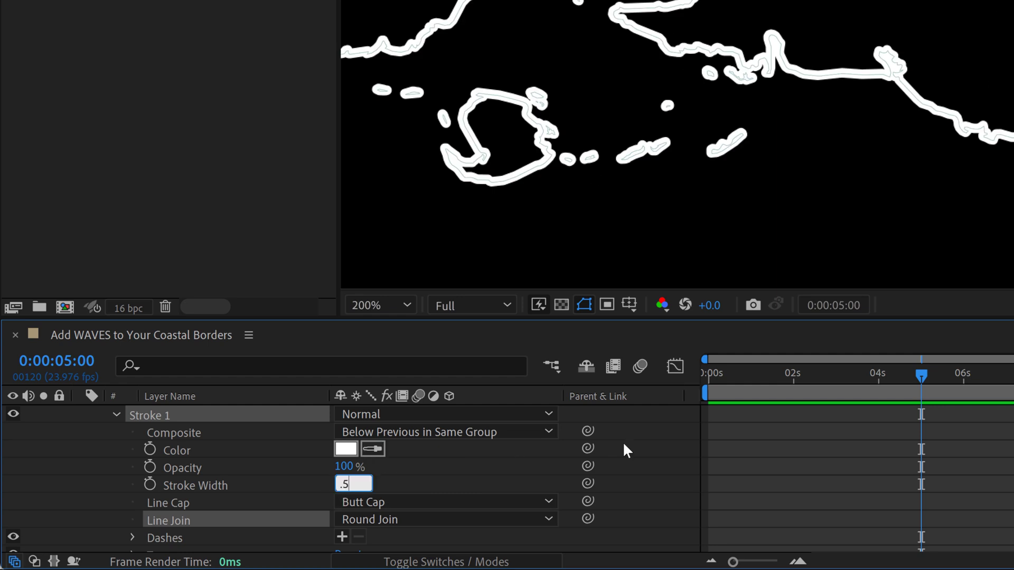
pyautogui.press('Return')
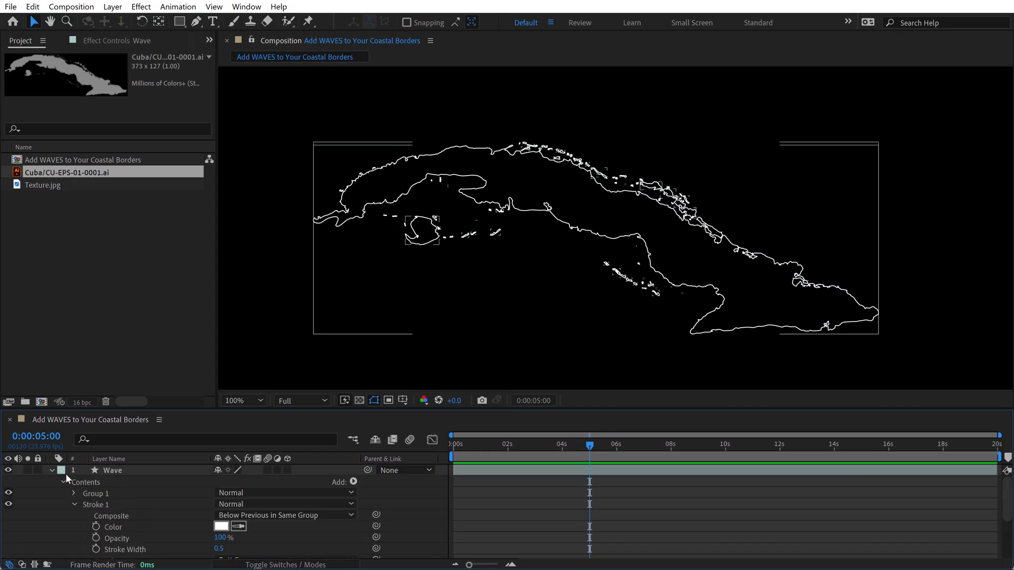
pyautogui.click(52, 470)
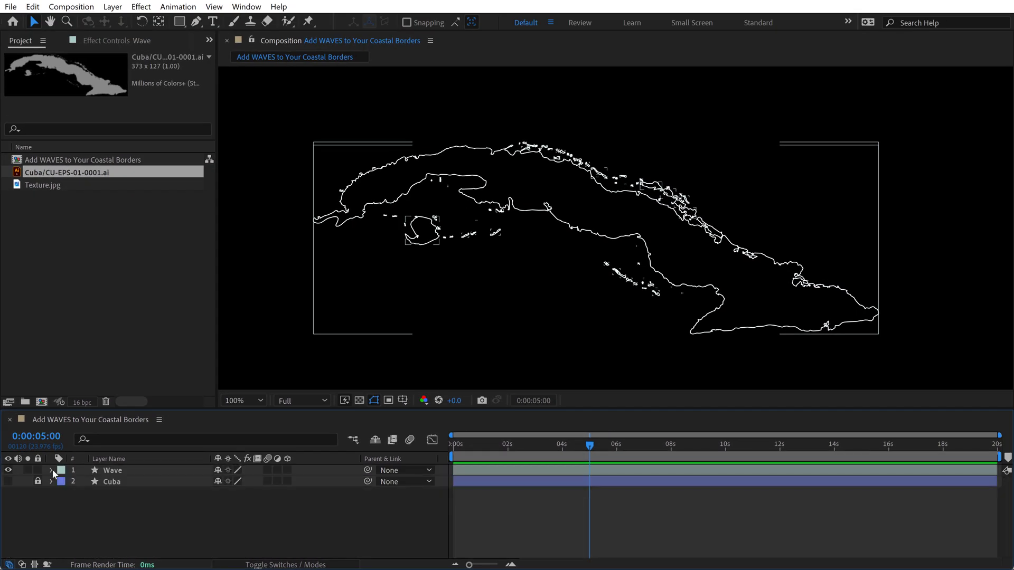
pyautogui.click(647, 494)
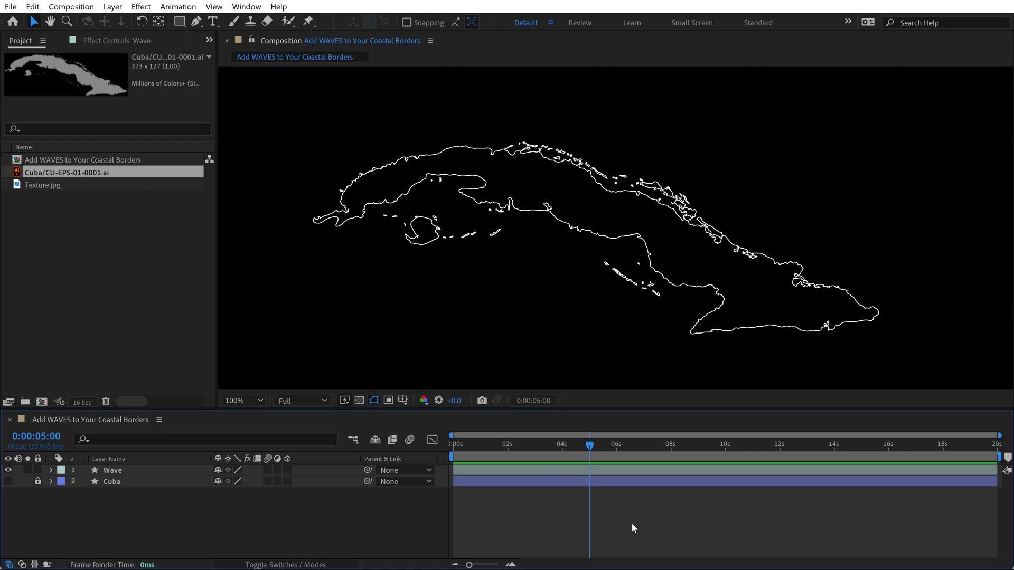
# End the work area at 10 seconds and add composition marker 1 at 5 seconds, with the Wave layer's Opacity revealed
pyautogui.click(725, 445)
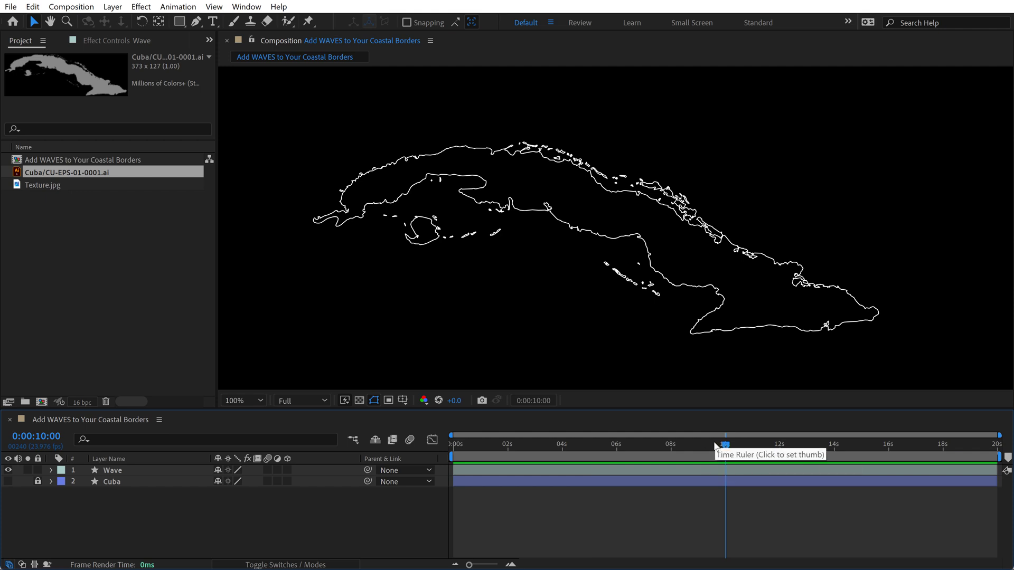
pyautogui.press('n')
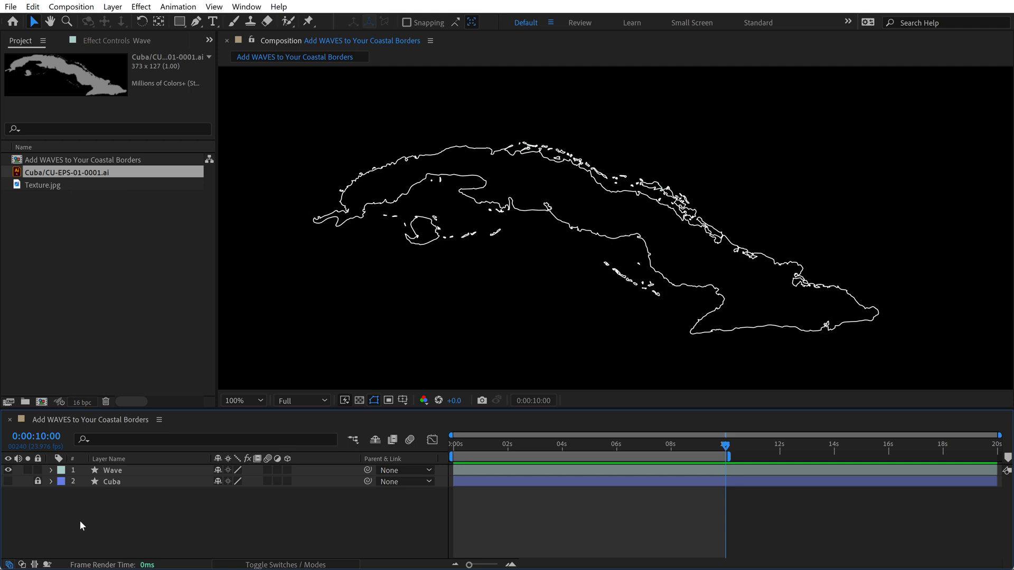
pyautogui.click(105, 472)
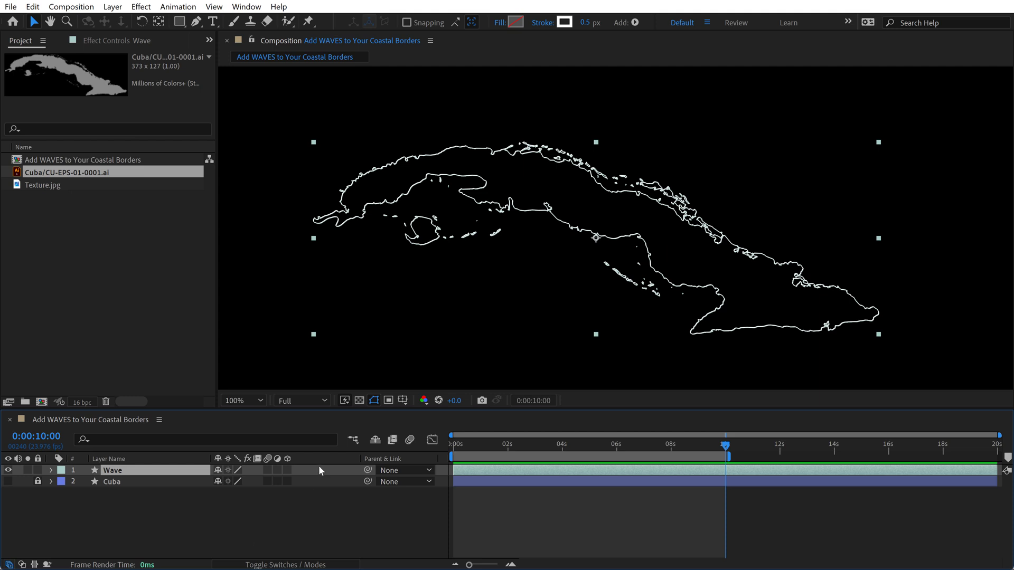
pyautogui.press('t')
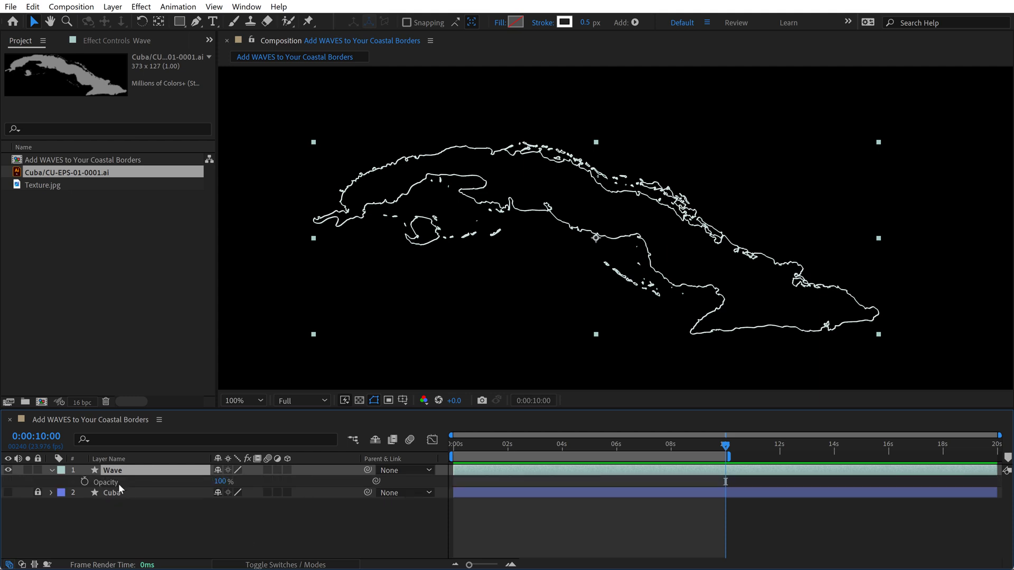
pyautogui.click(544, 446)
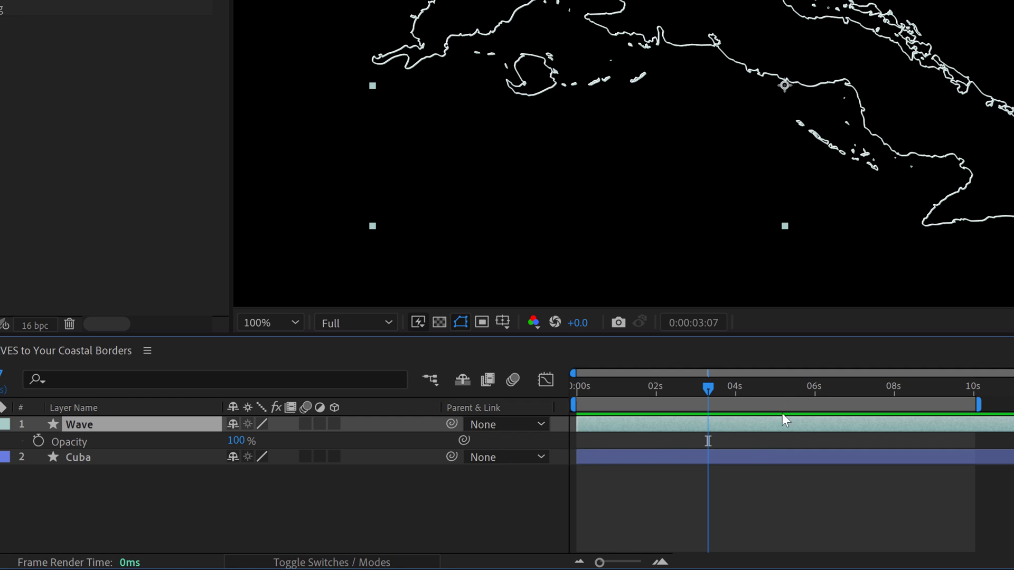
pyautogui.click(771, 387)
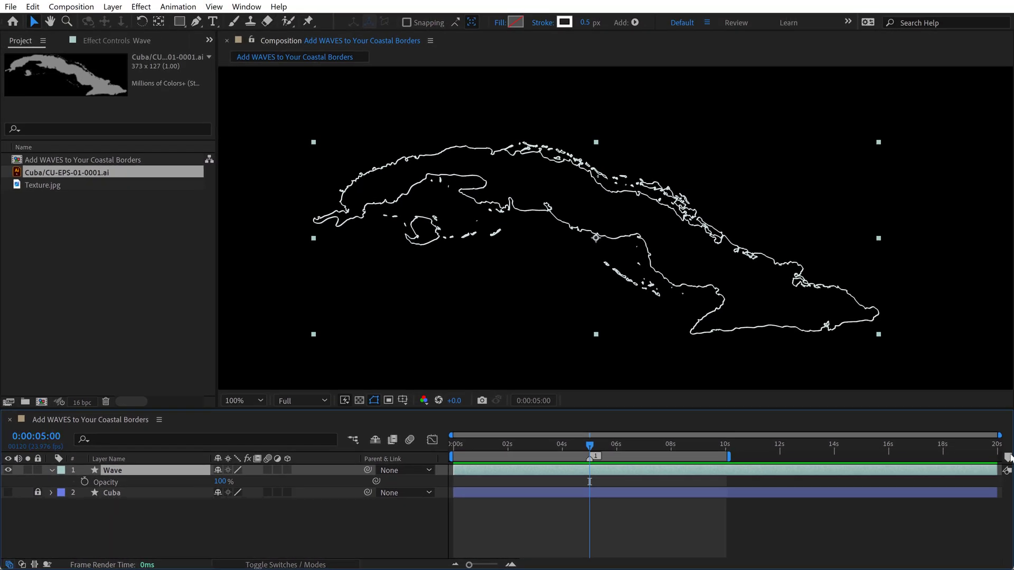
# Keyframe the Wave layer's opacity from 0% at the first frame to 100% at about half a second
pyautogui.moveTo(589, 446); pyautogui.dragTo(453, 445)
pyautogui.click(85, 482)
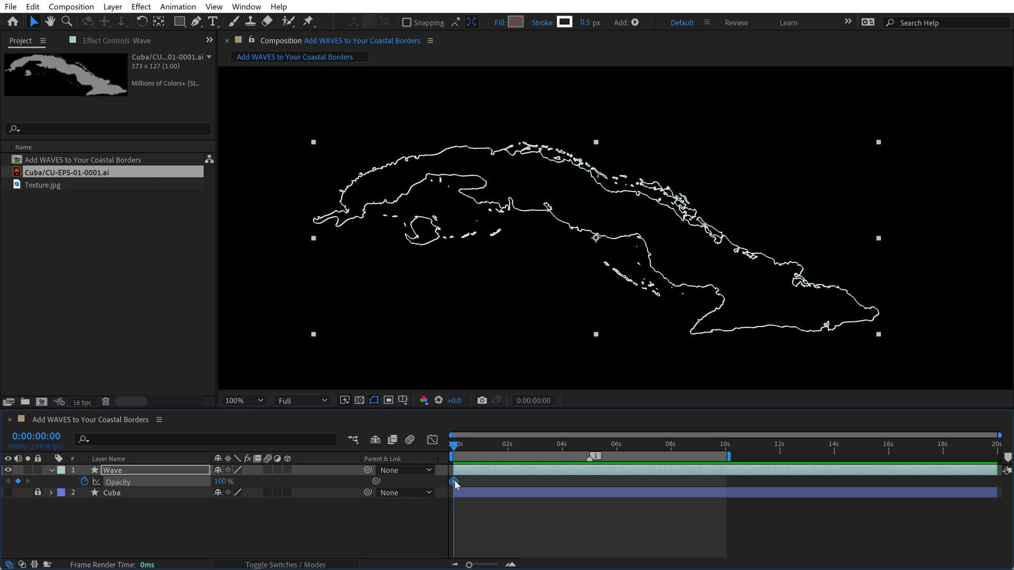
pyautogui.moveTo(455, 485); pyautogui.dragTo(473, 483)
pyautogui.click(214, 503)
pyautogui.click(219, 482)
pyautogui.write('0')
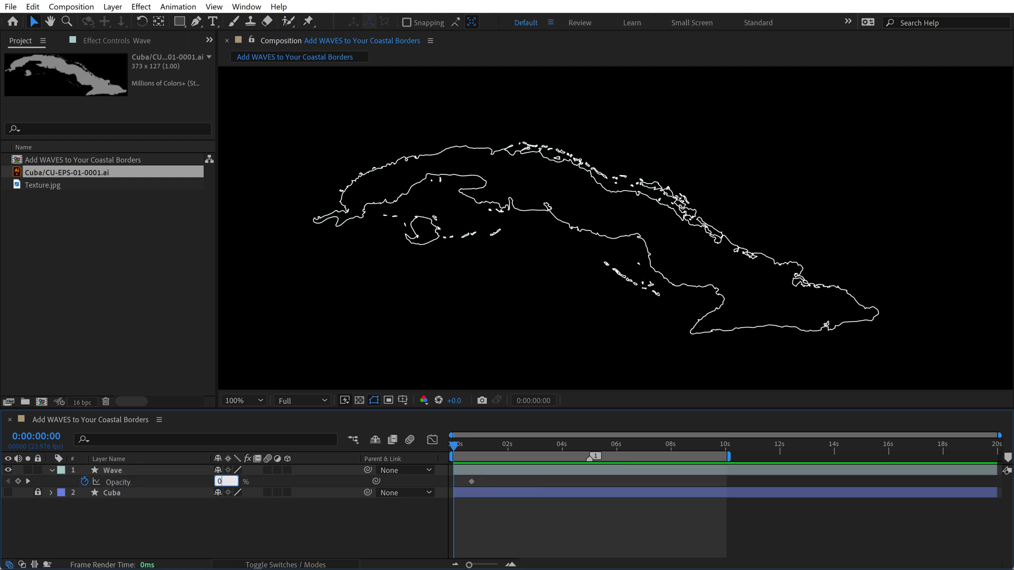
pyautogui.press('Return')
pyautogui.click(570, 530)
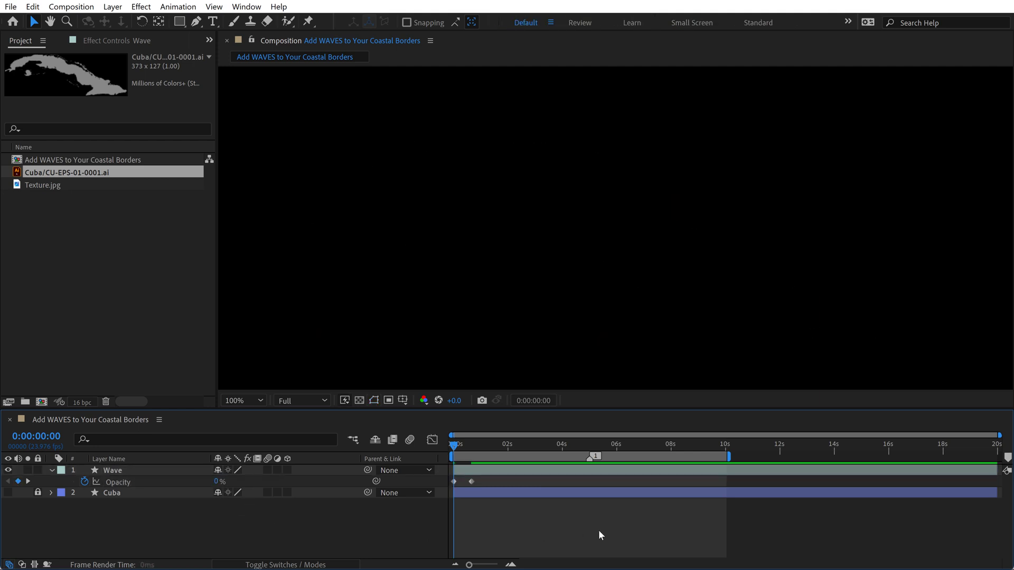
pyautogui.press('space')
pyautogui.click(470, 482)
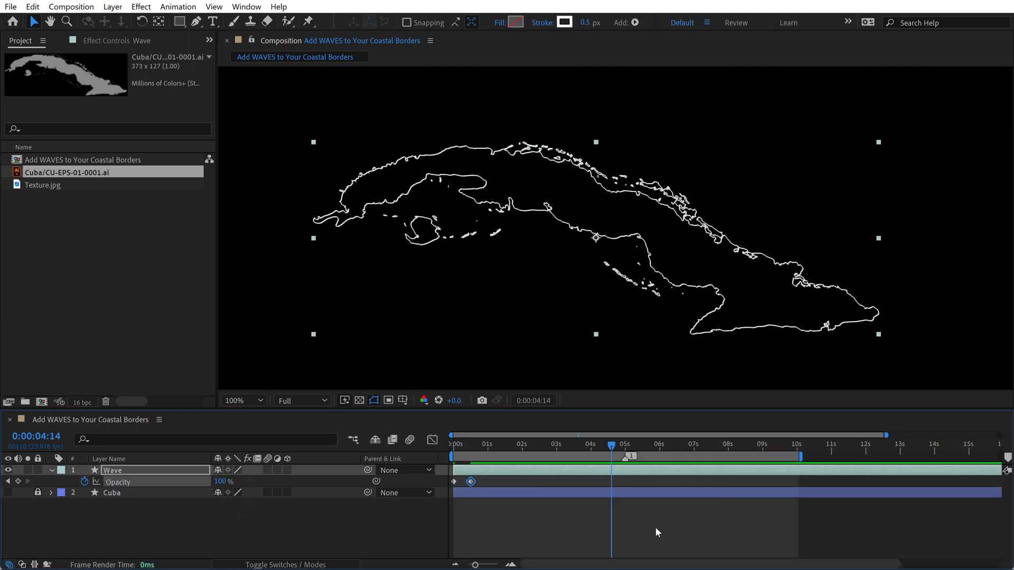
# Add a 100% opacity keyframe to the Wave layer at the 5-second marker
pyautogui.moveTo(610, 446); pyautogui.dragTo(623, 446)
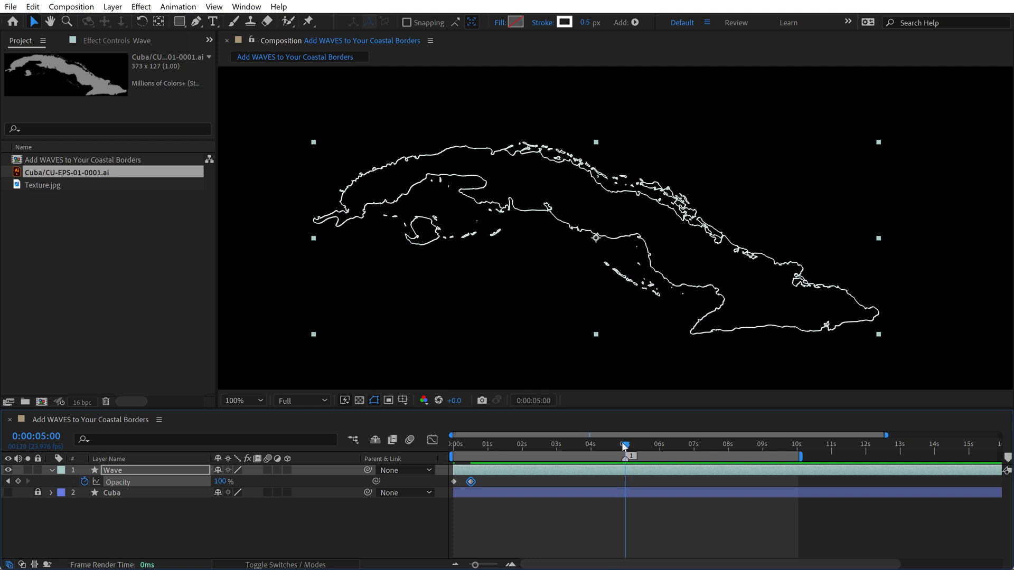
pyautogui.click(18, 481)
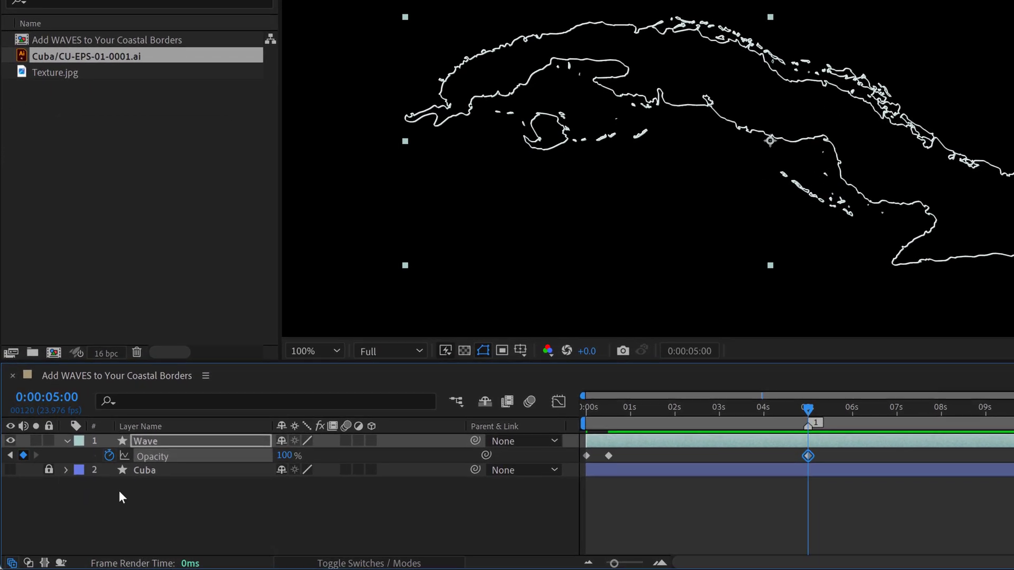
pyautogui.click(484, 539)
pyautogui.click(807, 455)
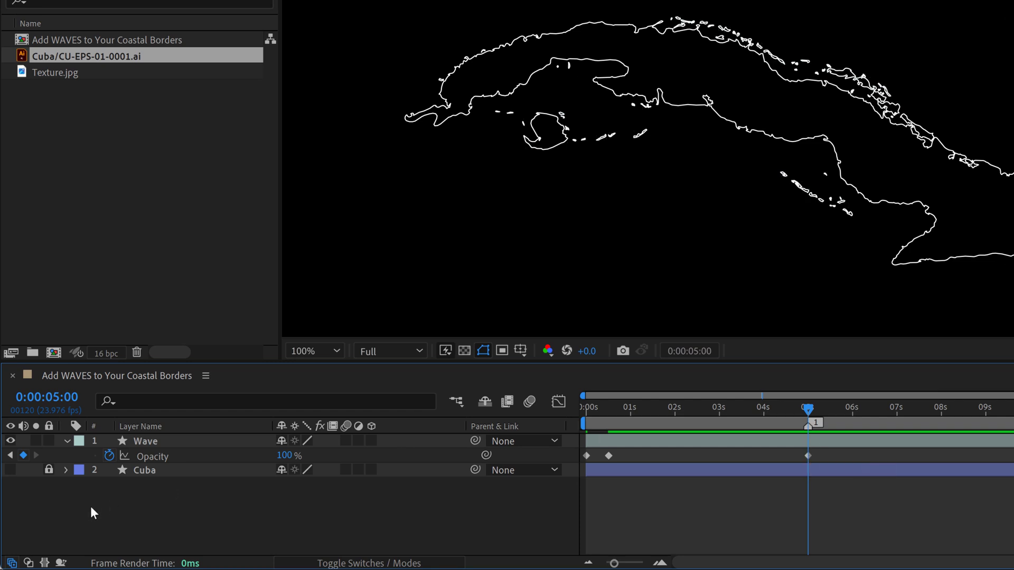
# Add a loopOut() expression to the Wave layer's opacity
pyautogui.keyDown('alt'); pyautogui.click(110, 455); pyautogui.keyUp('alt')
pyautogui.write('loop')
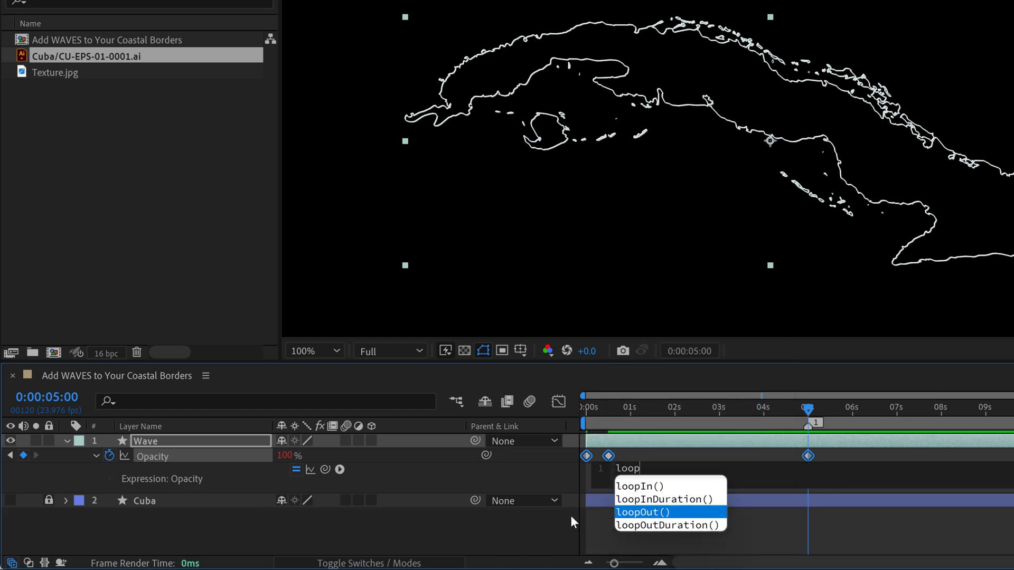
pyautogui.click(636, 513)
pyautogui.click(772, 493)
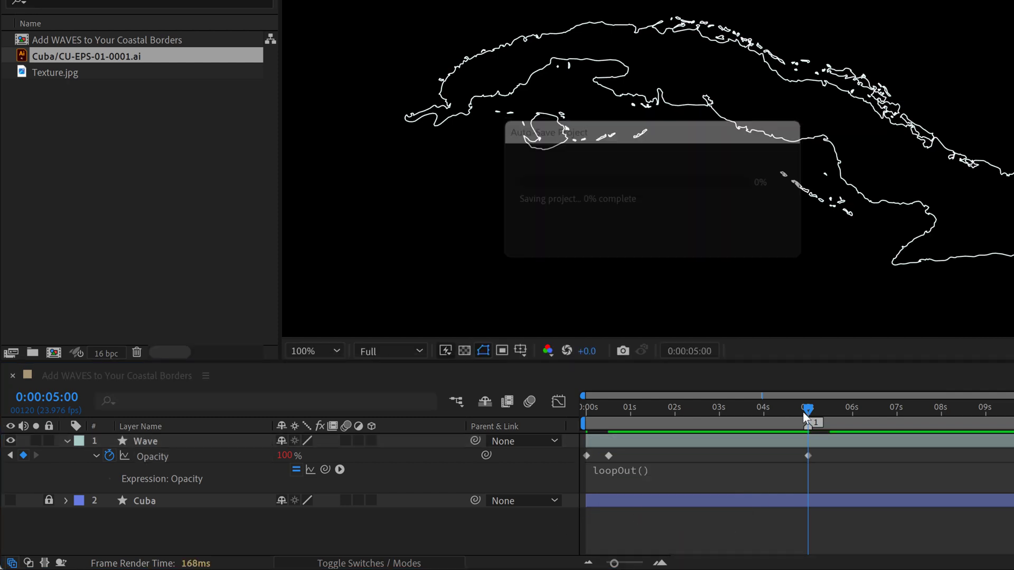
# Step through the frames around the 5-second marker to examine how the opacity animation loops
pyautogui.press('pagedown')
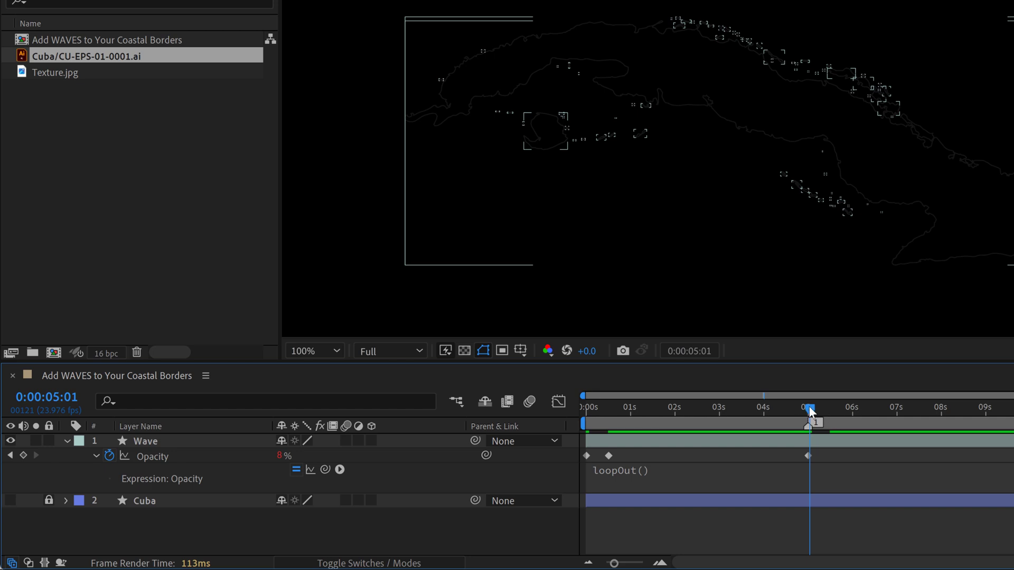
pyautogui.press('pagedown')
pyautogui.press('pagedown')
pyautogui.press('pagedown')
pyautogui.moveTo(797, 414)
pyautogui.mouseDown()
pyautogui.moveTo(848, 411)
pyautogui.moveTo(796, 409)
pyautogui.mouseUp()
pyautogui.press('Home')
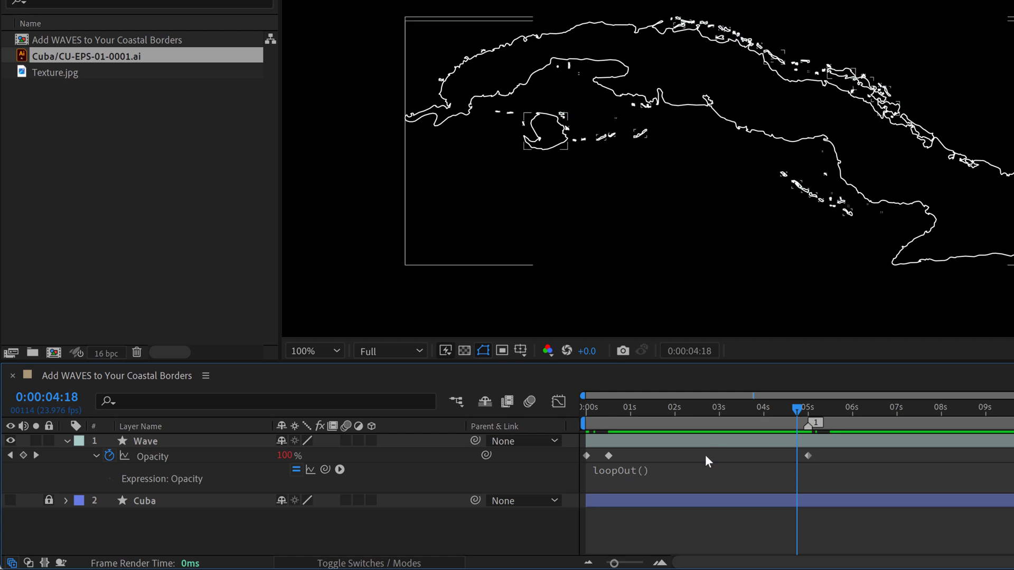
# Find the Wave layer's width properties and isolate only Stroke 1's Stroke Width in the timeline
pyautogui.click(67, 441)
pyautogui.click(65, 441)
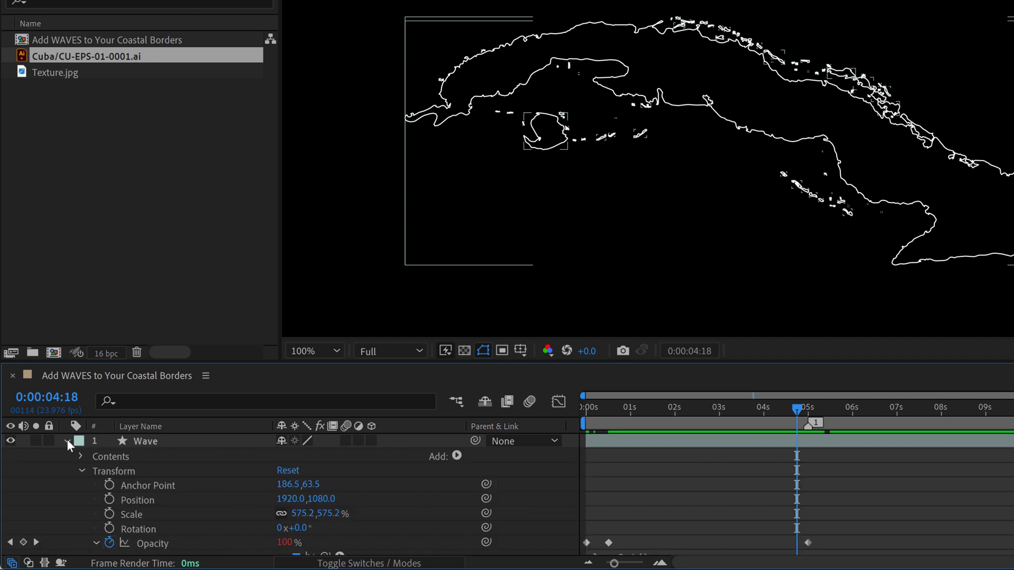
pyautogui.click(82, 471)
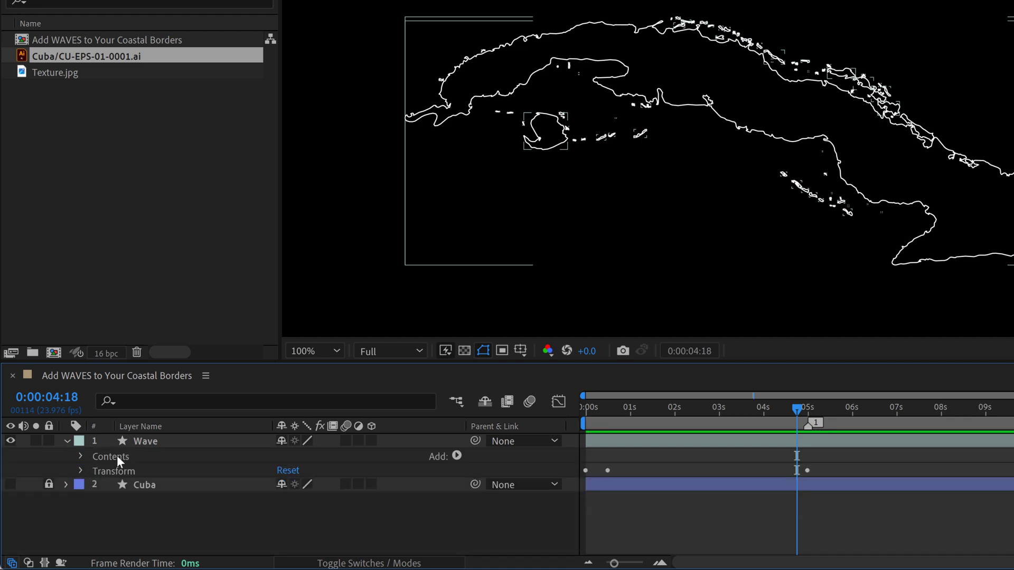
pyautogui.click(140, 439)
pyautogui.click(163, 402)
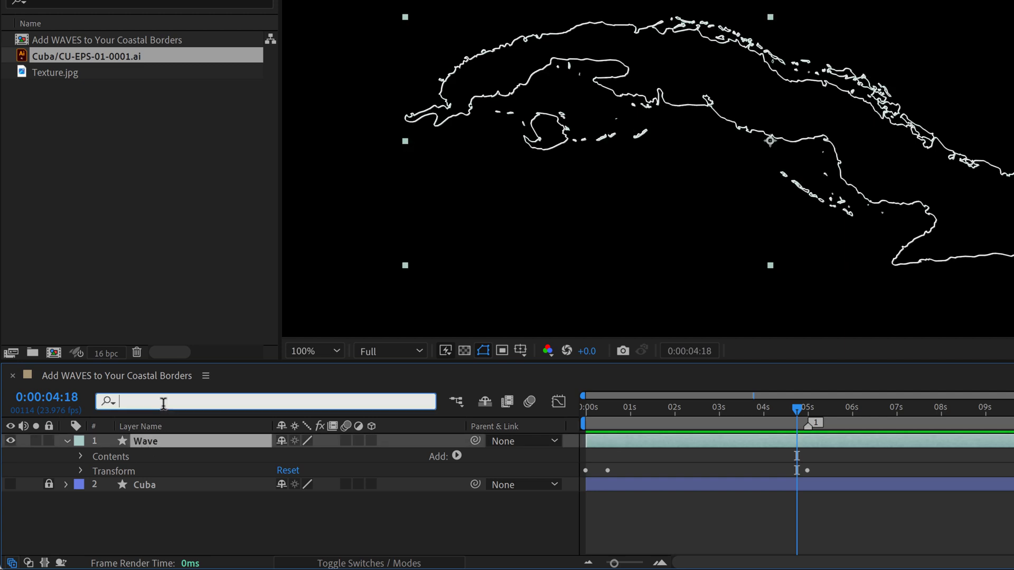
pyautogui.write('width')
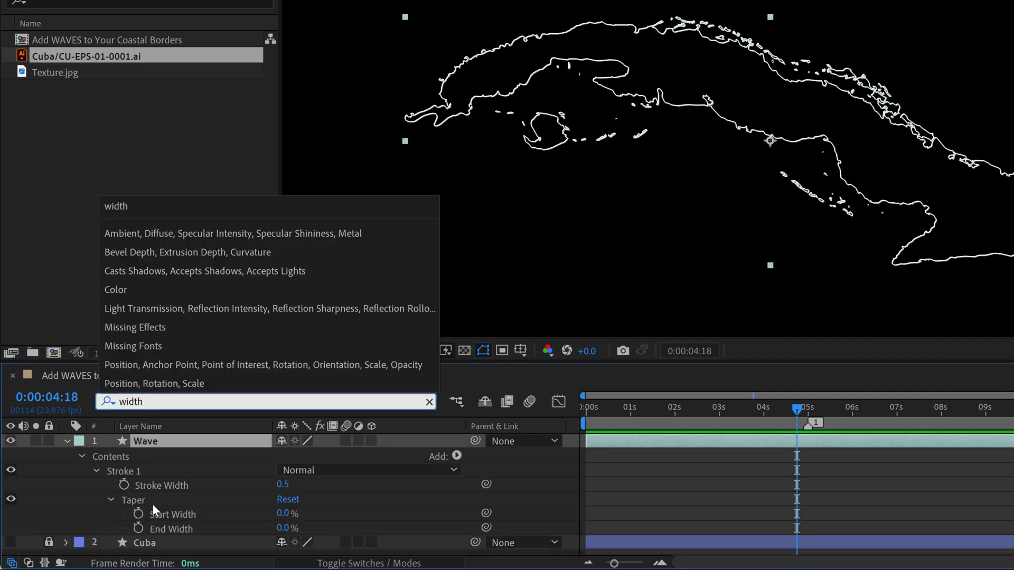
pyautogui.click(160, 487)
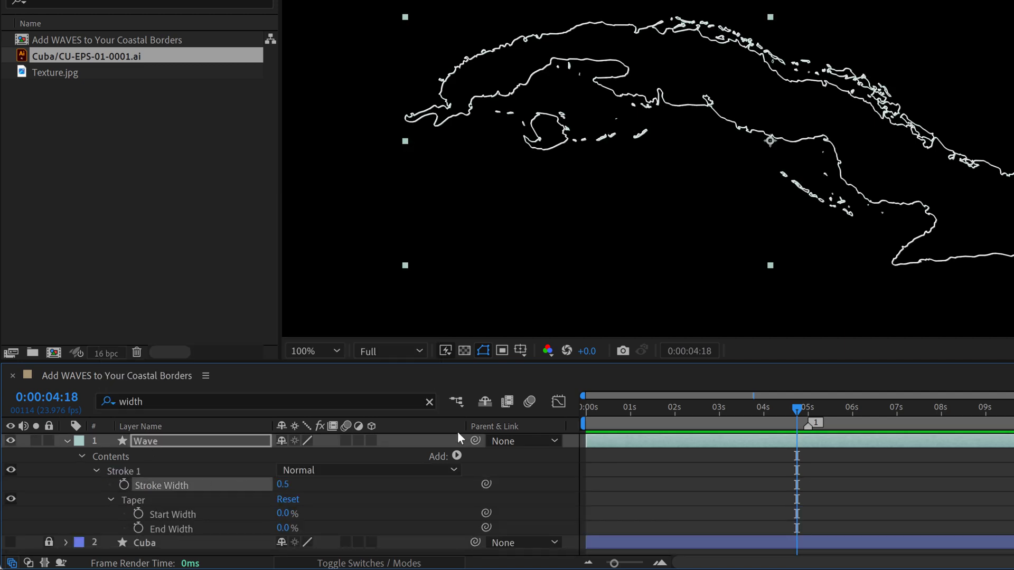
pyautogui.press('s')
pyautogui.press('s')
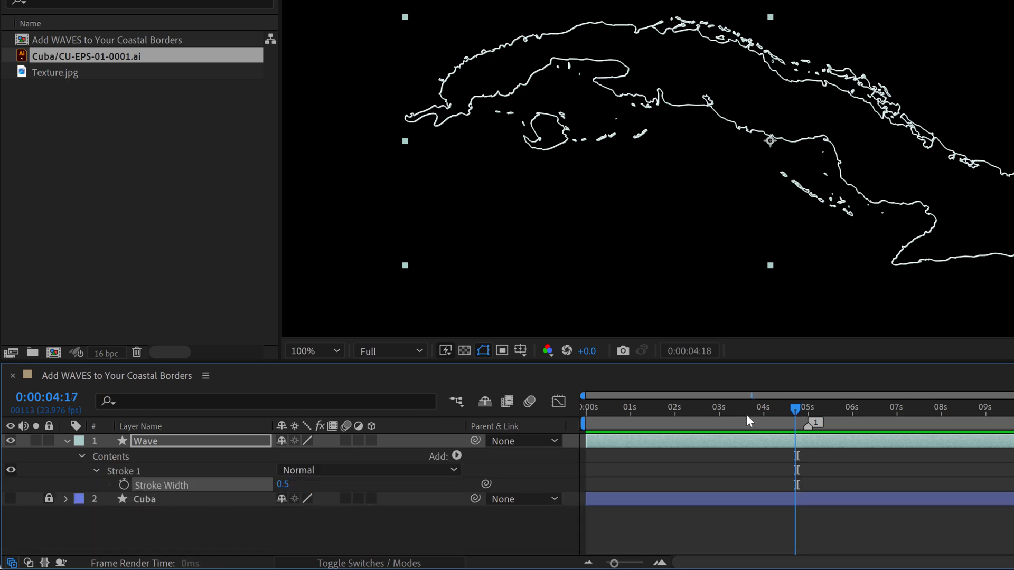
# Keyframe the Wave layer's stroke width at 0.5 on the first frame and near 4 seconds, and at 0 at the 5-second marker
pyautogui.moveTo(733, 415)
pyautogui.mouseDown()
pyautogui.moveTo(579, 414)
pyautogui.moveTo(808, 407)
pyautogui.mouseUp()
pyautogui.click(281, 486)
pyautogui.write('0')
pyautogui.press('Return')
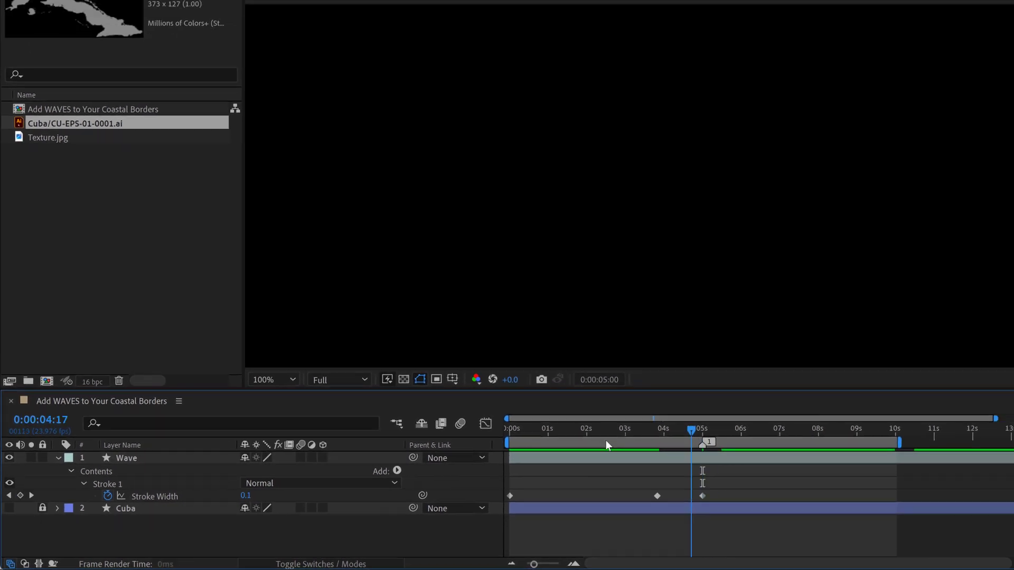
# Collapse the Wave layer's properties and preview the stroke width animation from the first frame
pyautogui.press('Home')
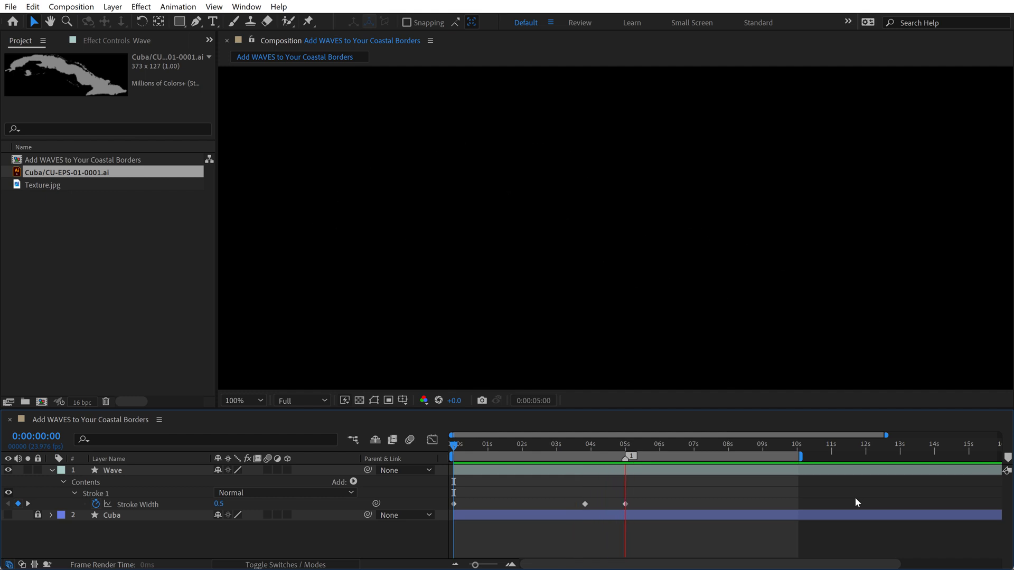
pyautogui.click(585, 504)
pyautogui.press('u')
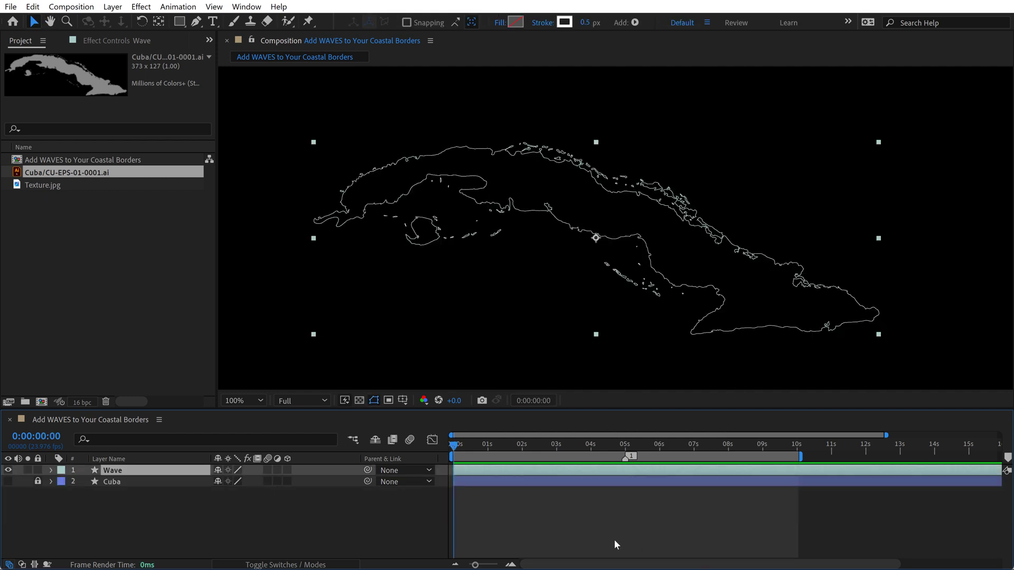
pyautogui.click(604, 536)
pyautogui.press('space')
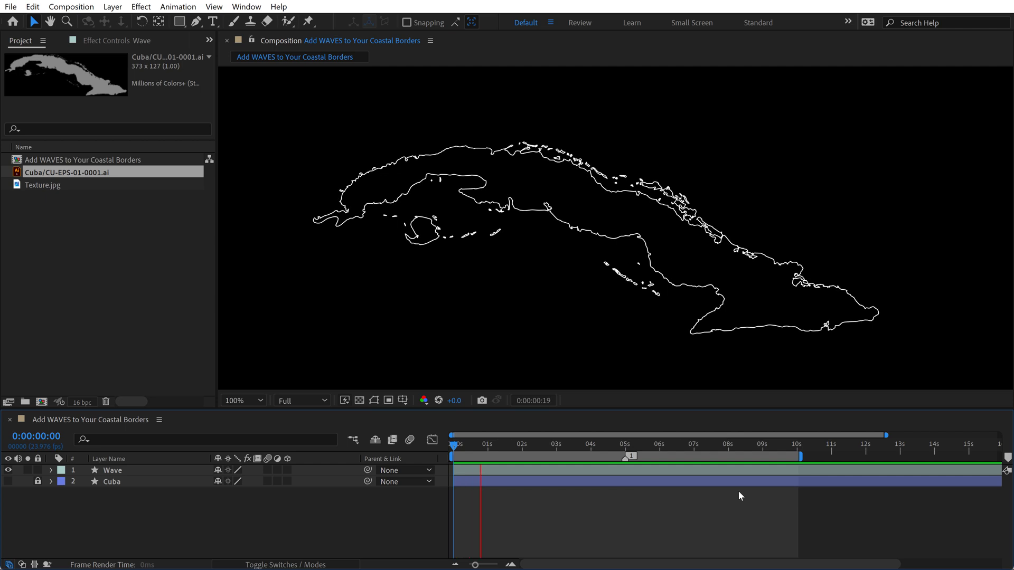
pyautogui.press('space')
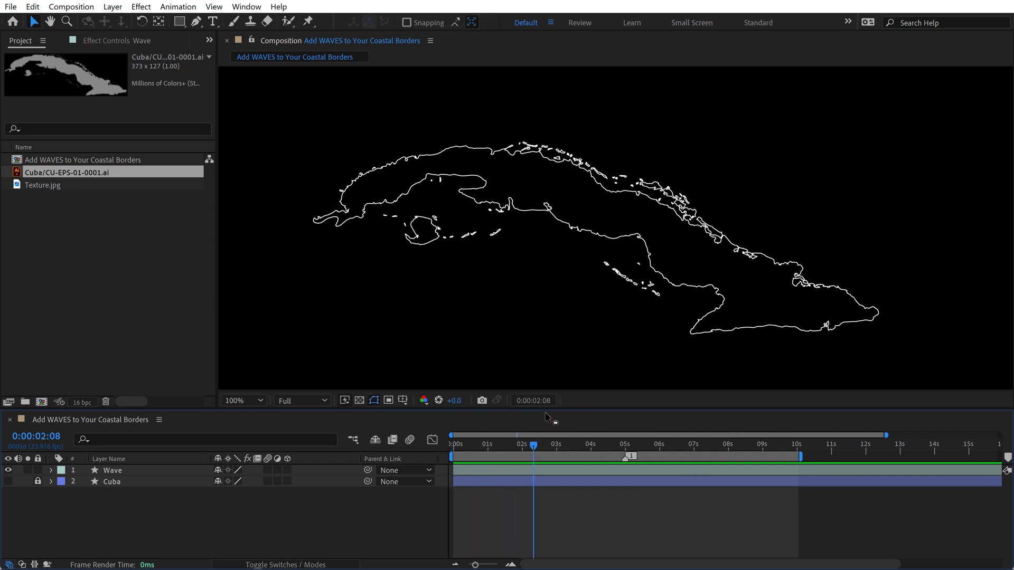
# Add an Offset Paths operator to the Wave layer and collapse the Stroke 1 properties
pyautogui.click(108, 471)
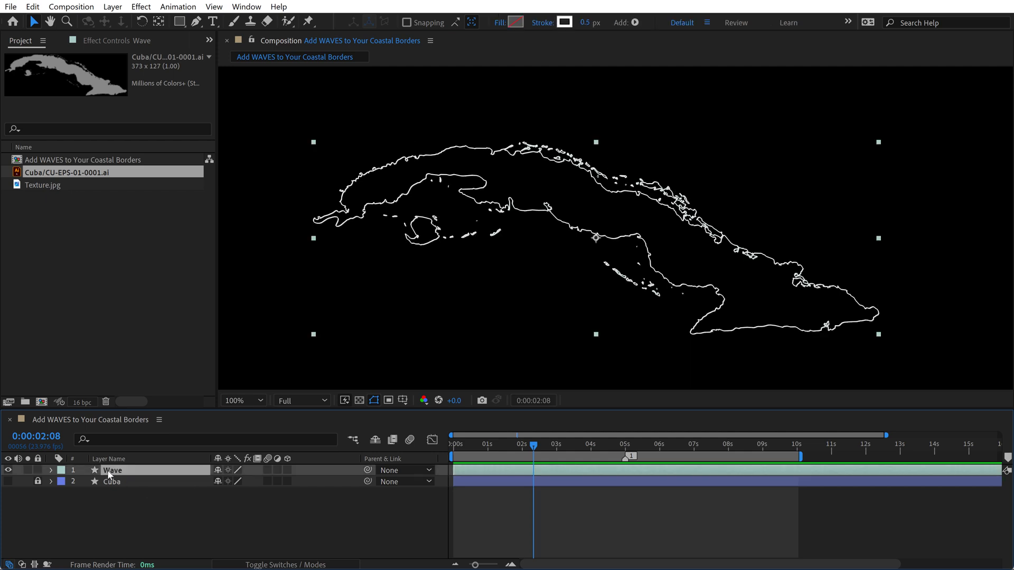
pyautogui.click(636, 22)
pyautogui.click(680, 186)
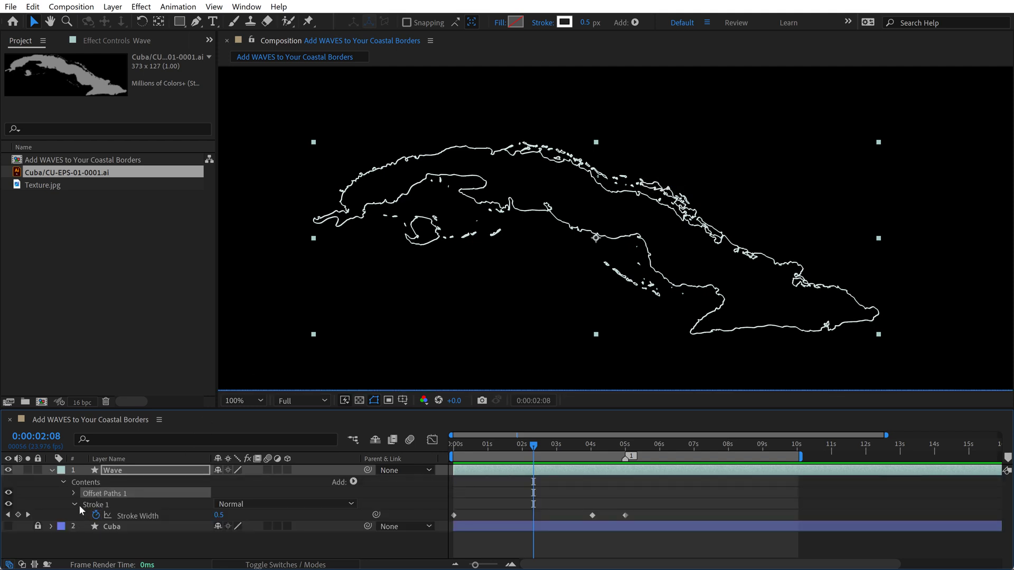
pyautogui.click(75, 504)
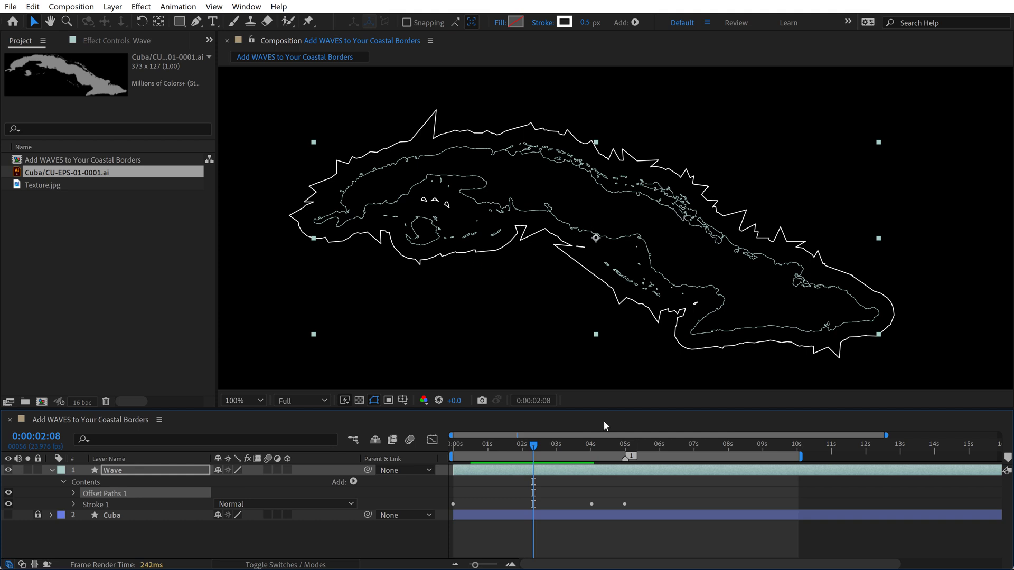
# Inspect the offset outline's jagged corners up close and set the Offset Paths line join to Round Join
pyautogui.click(73, 493)
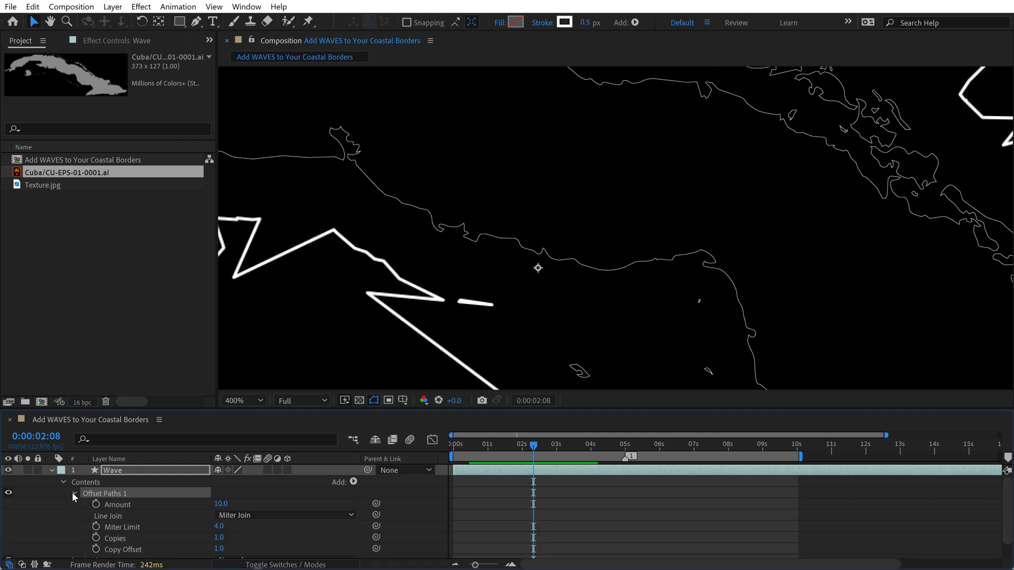
pyautogui.press('h')
pyautogui.moveTo(481, 291); pyautogui.dragTo(843, 270)
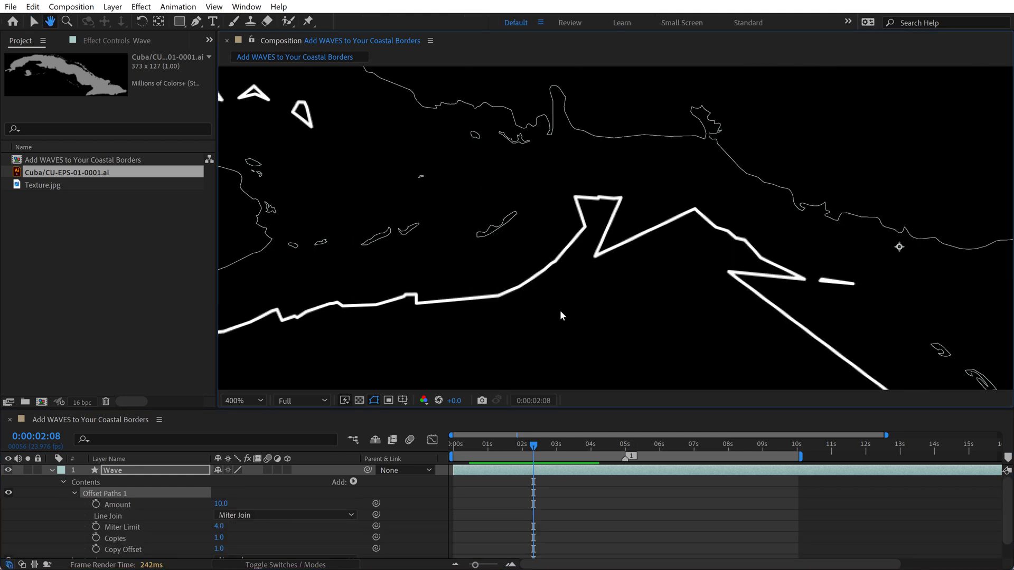
pyautogui.press('v')
pyautogui.press(',')
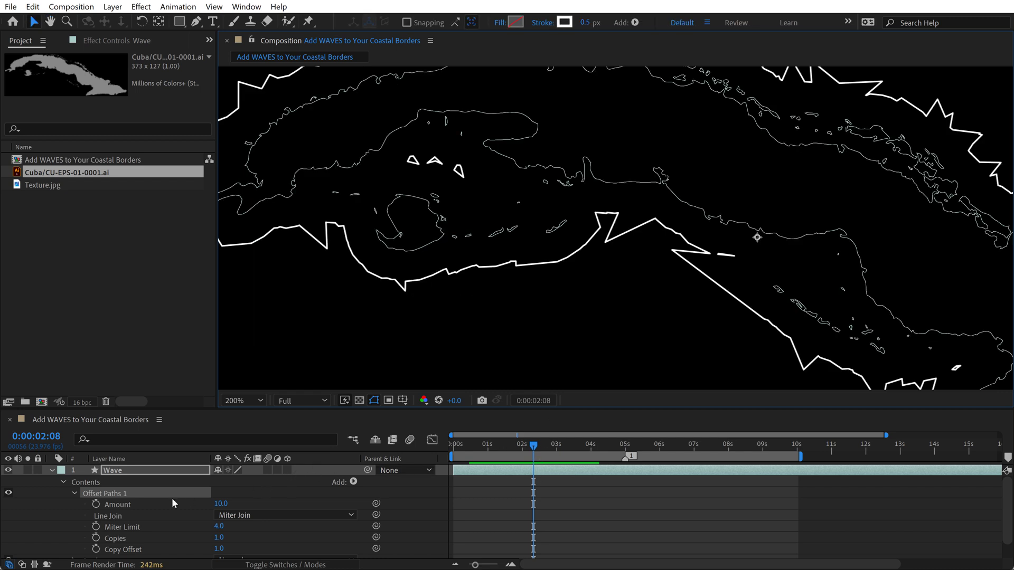
pyautogui.click(111, 515)
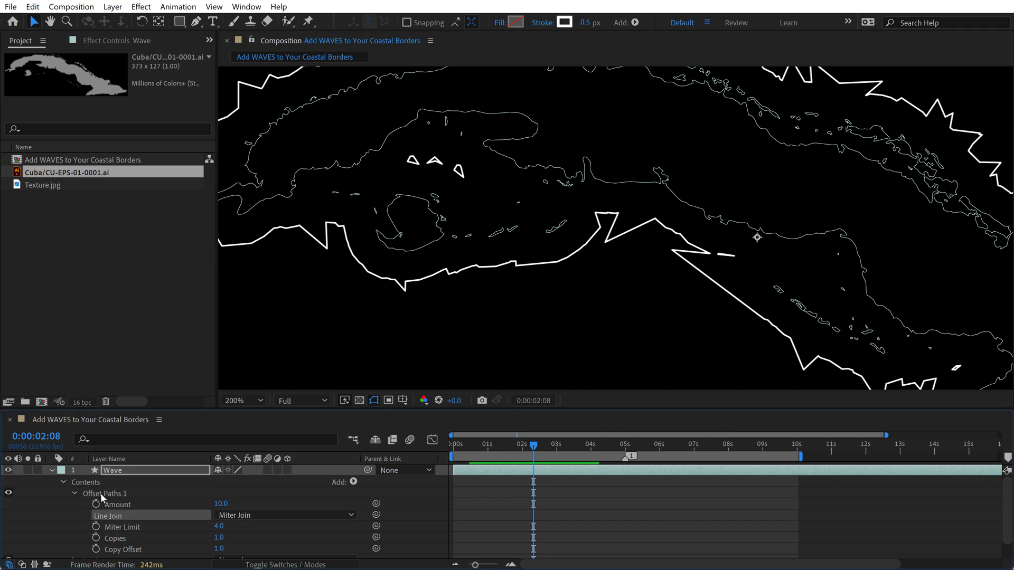
pyautogui.click(258, 515)
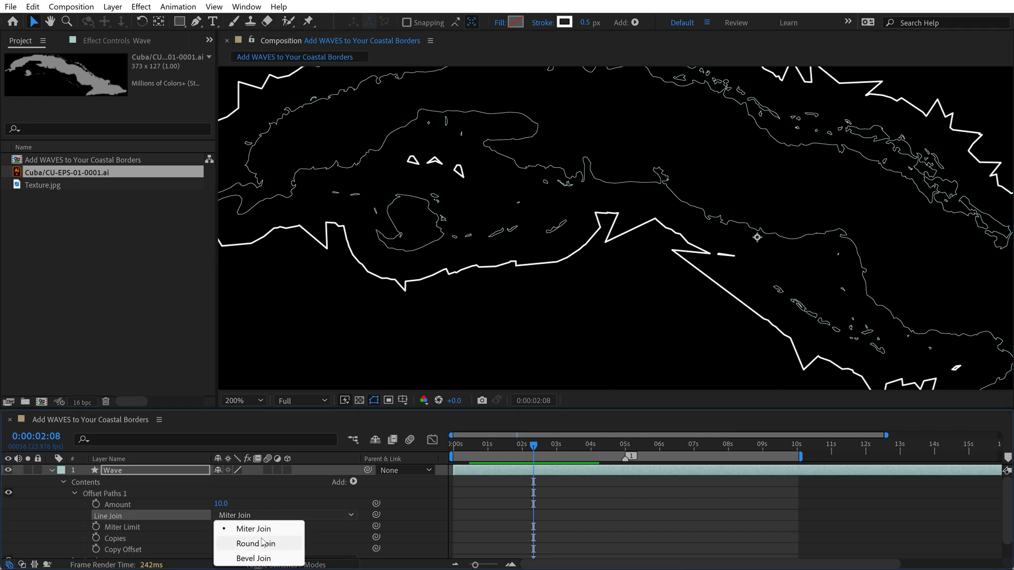
pyautogui.click(255, 544)
pyautogui.click(112, 495)
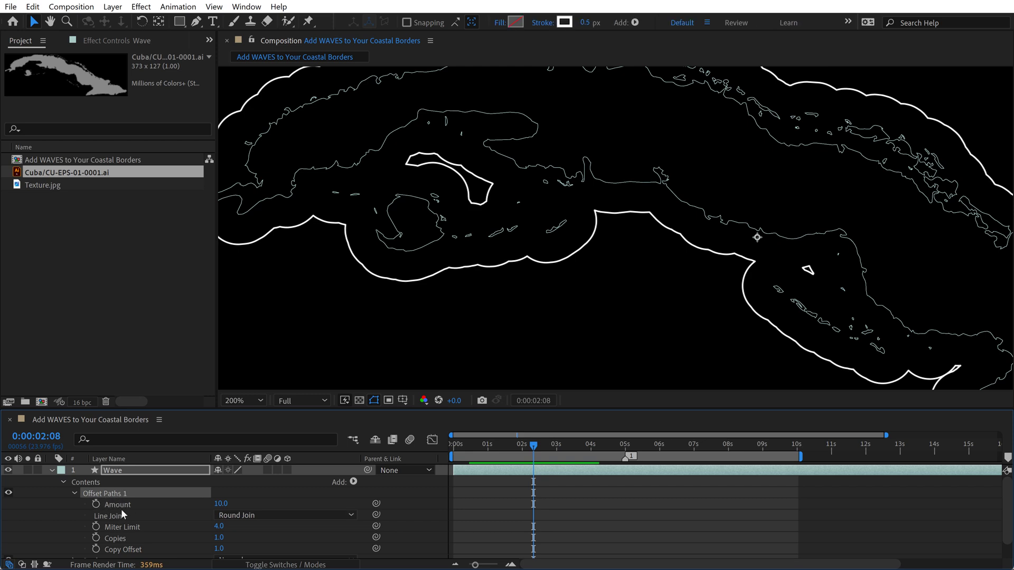
# Isolate the Offset Paths Amount and keyframe it from 0 at the first frame to 10 at the 5-second marker
pyautogui.click(118, 504)
pyautogui.press('s')
pyautogui.press('s')
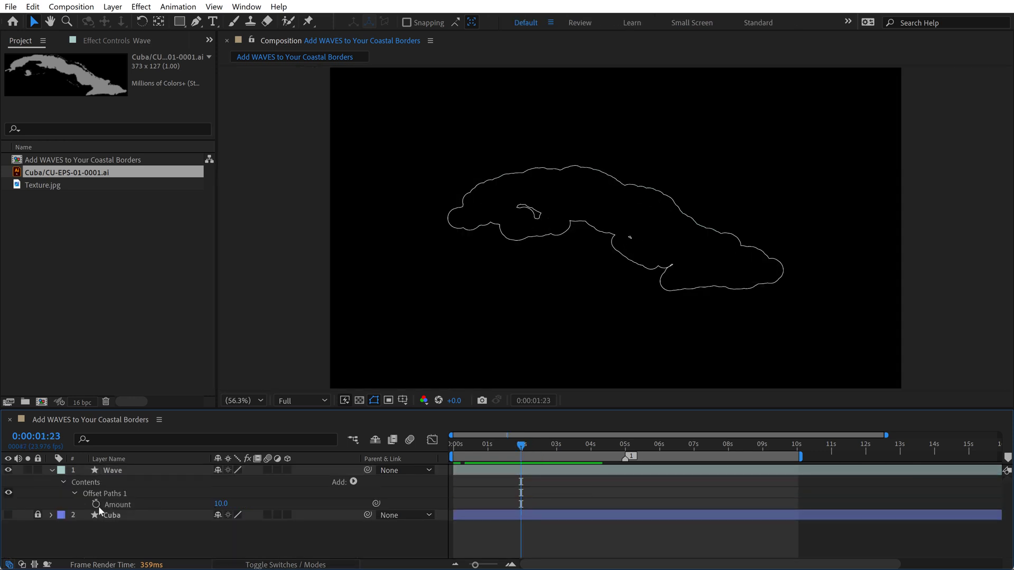
pyautogui.click(96, 504)
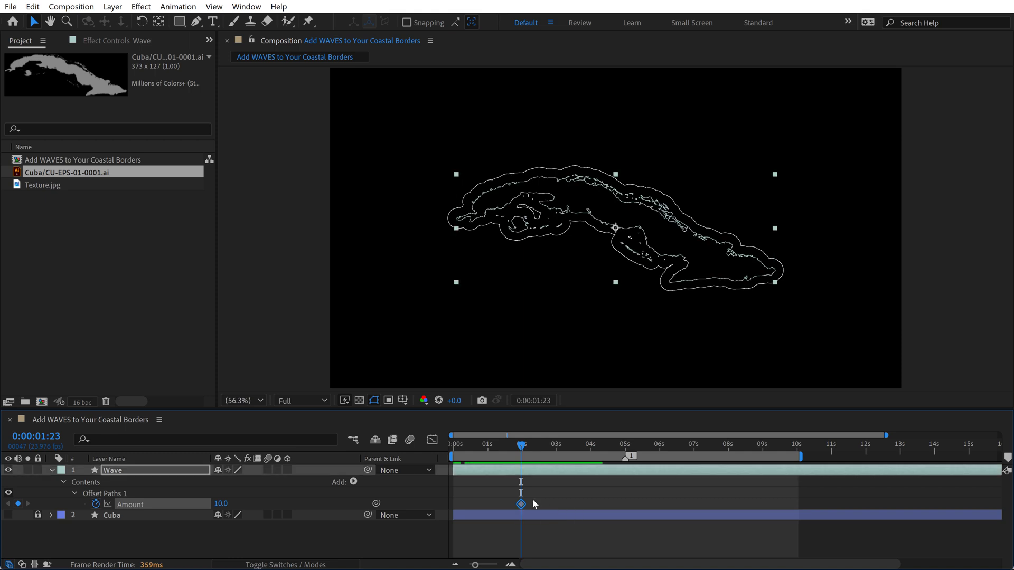
pyautogui.moveTo(521, 503); pyautogui.dragTo(552, 504)
pyautogui.moveTo(627, 501); pyautogui.dragTo(627, 501)
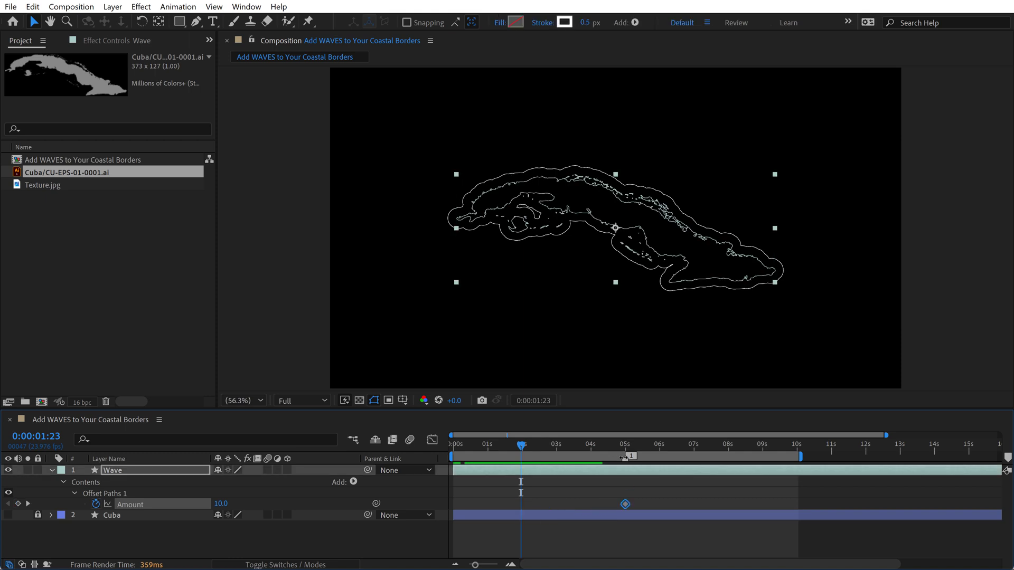
pyautogui.click(451, 444)
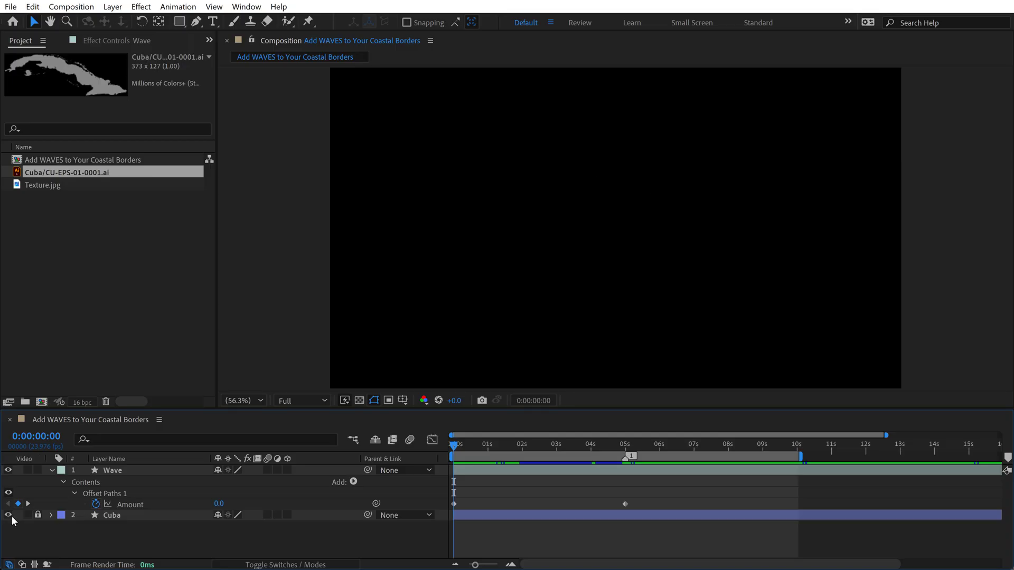
# Make the Cuba layer visible and preview the wave animation from the first frame
pyautogui.click(8, 514)
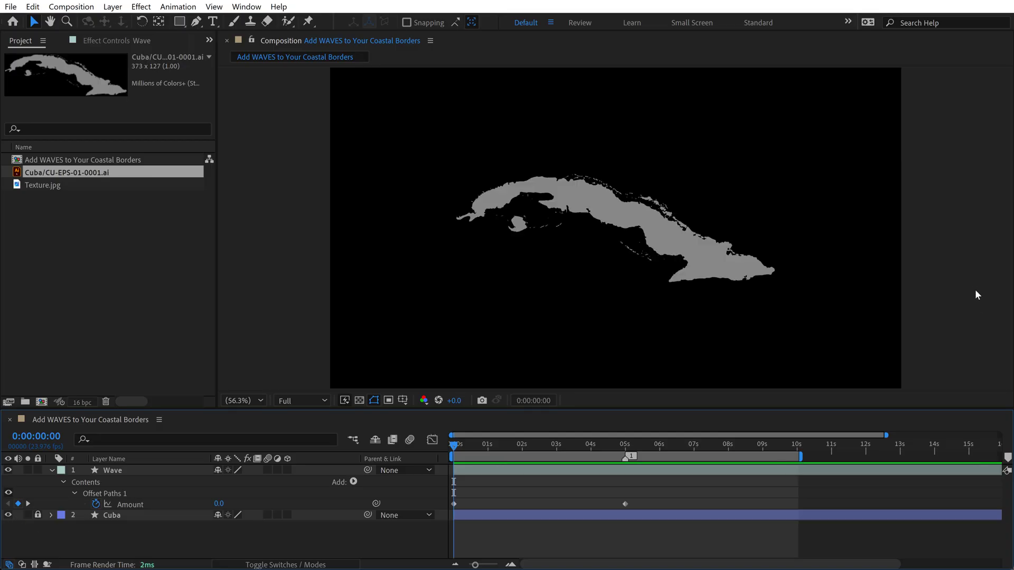
pyautogui.press('space')
pyautogui.press('space')
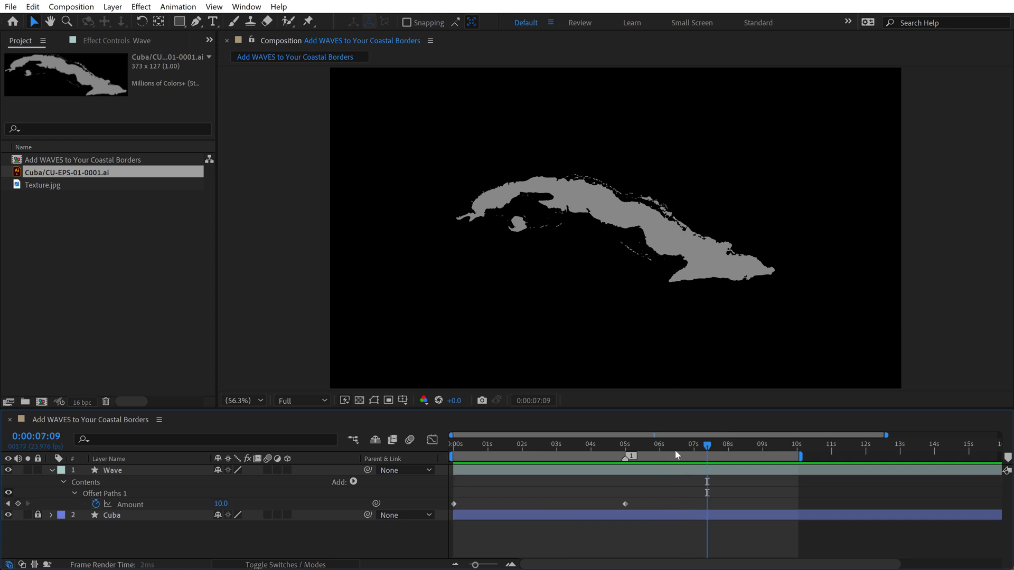
# Show all of the Wave layer's keyframed properties and expand the expression on its opacity
pyautogui.click(112, 471)
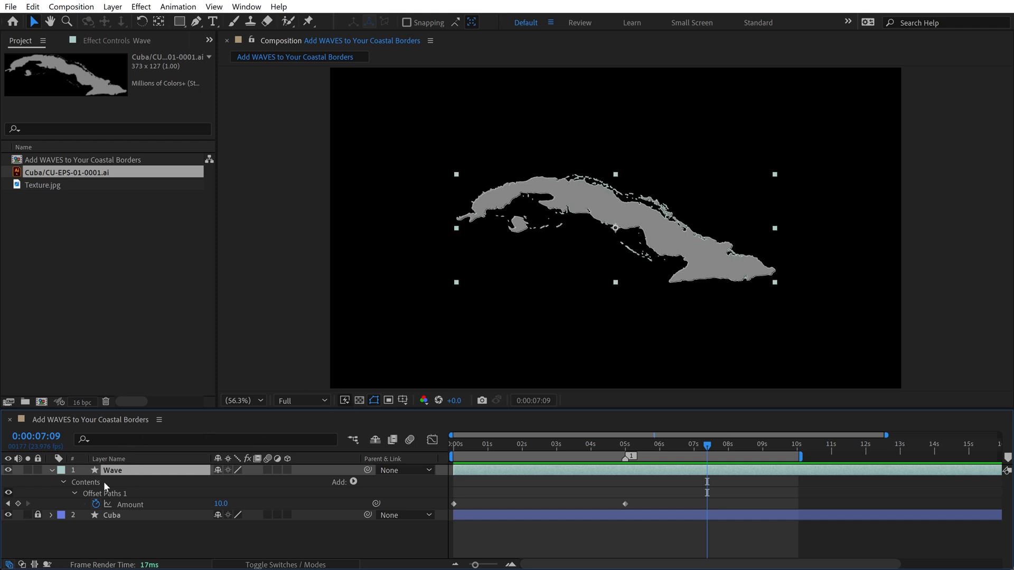
pyautogui.press('u')
pyautogui.press('u')
pyautogui.press('u')
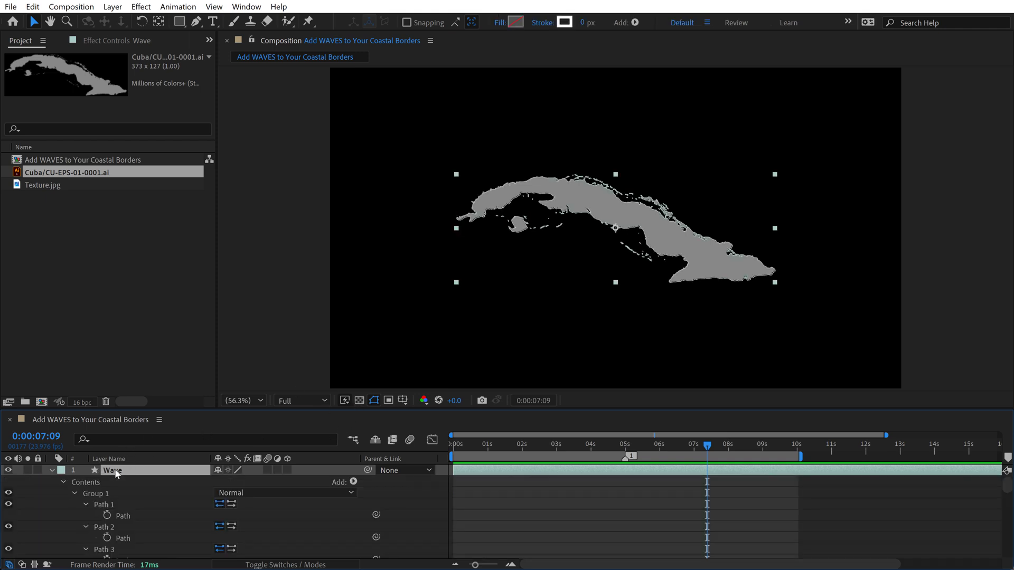
pyautogui.press('u')
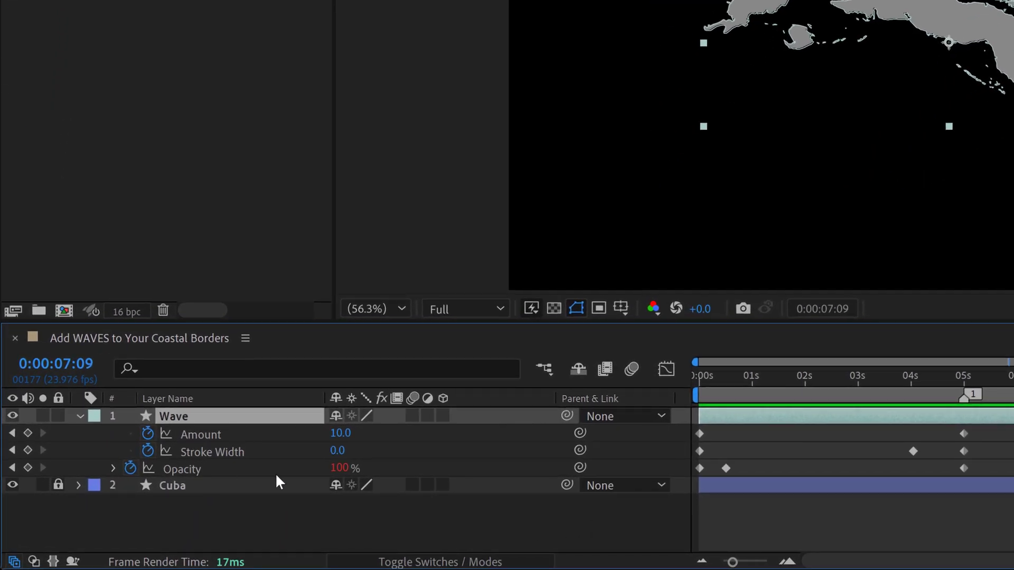
pyautogui.click(117, 469)
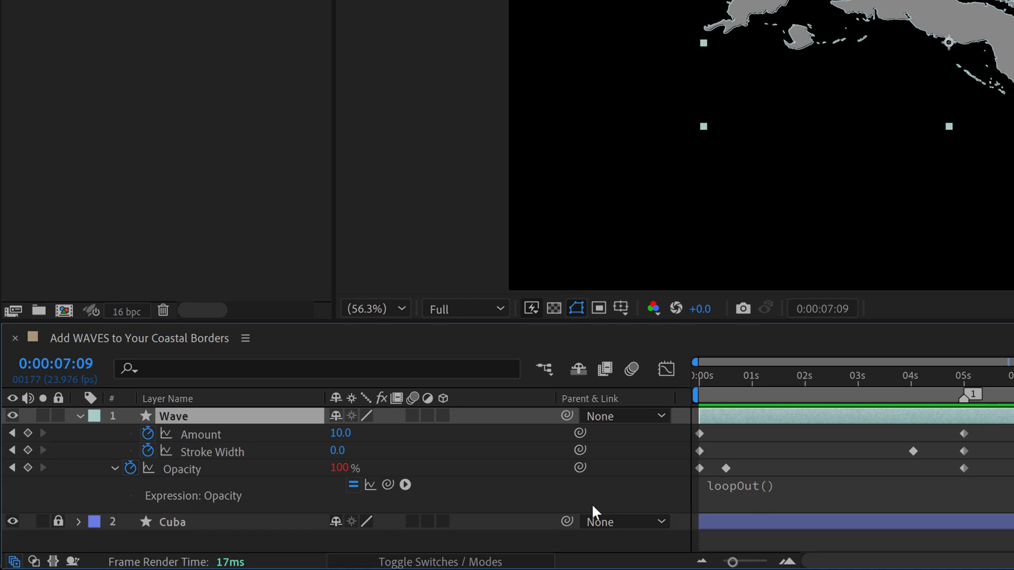
# Add a loopOut() expression to the Wave layer's stroke width
pyautogui.click(146, 449)
pyautogui.hotkey('ctrl', 'v')
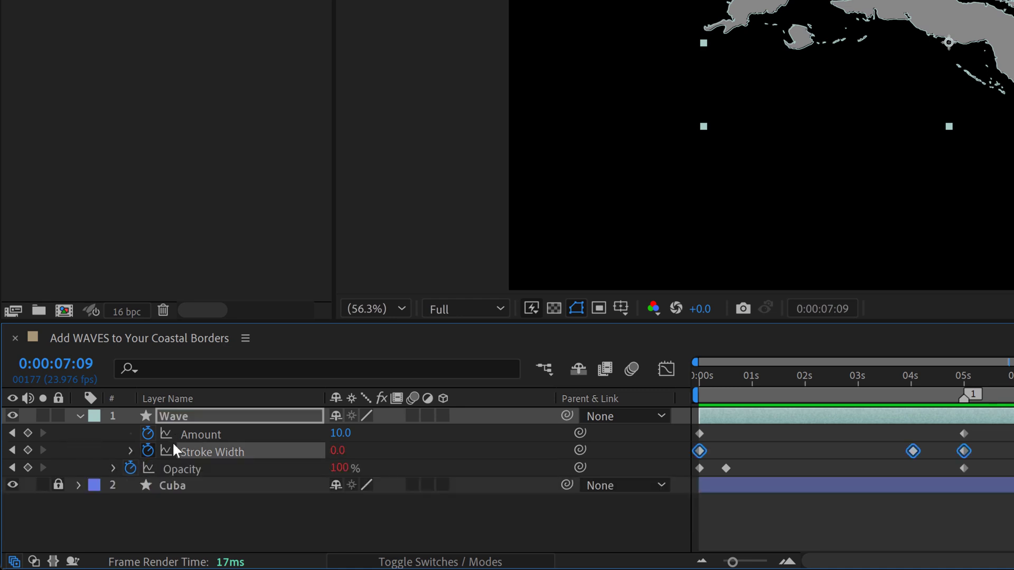
pyautogui.keyDown('alt'); pyautogui.click(148, 449); pyautogui.keyUp('alt')
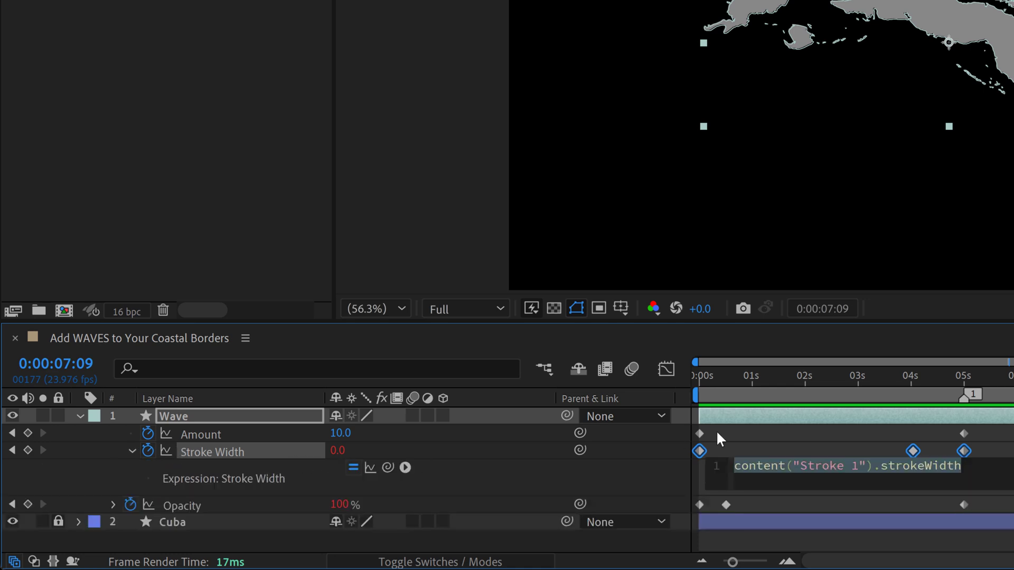
pyautogui.write('loopO')
pyautogui.press('Return')
# Add a loopOut() expression to the Offset Paths Amount and collapse the Wave layer
pyautogui.keyDown('alt'); pyautogui.click(148, 432); pyautogui.keyUp('alt')
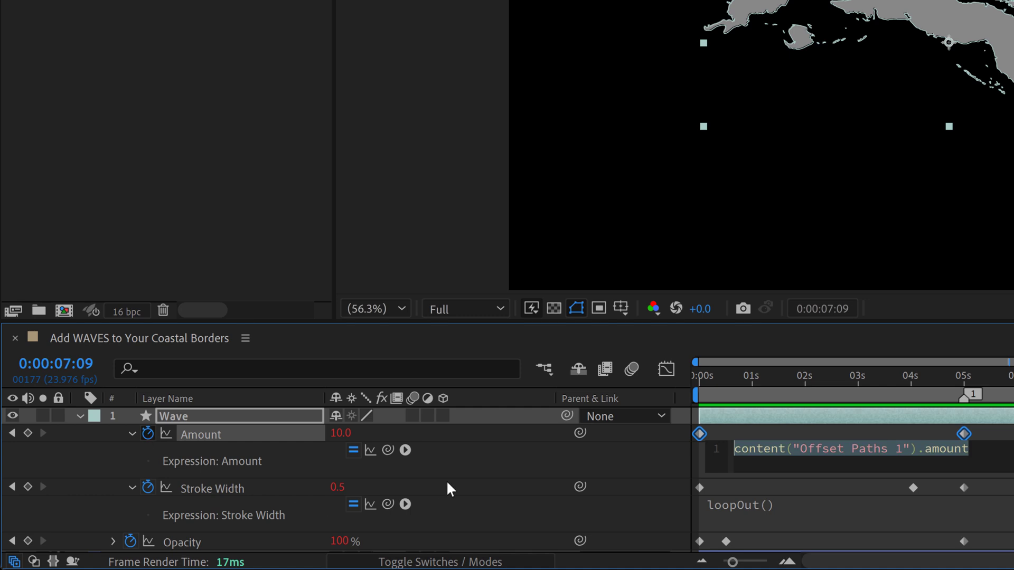
pyautogui.write('loopO')
pyautogui.press('Return')
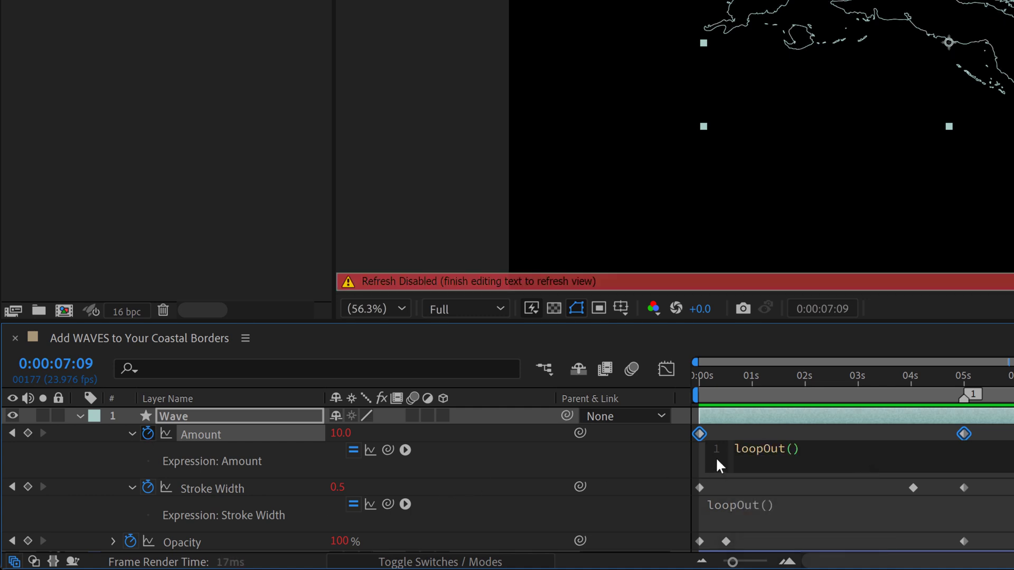
pyautogui.click(77, 416)
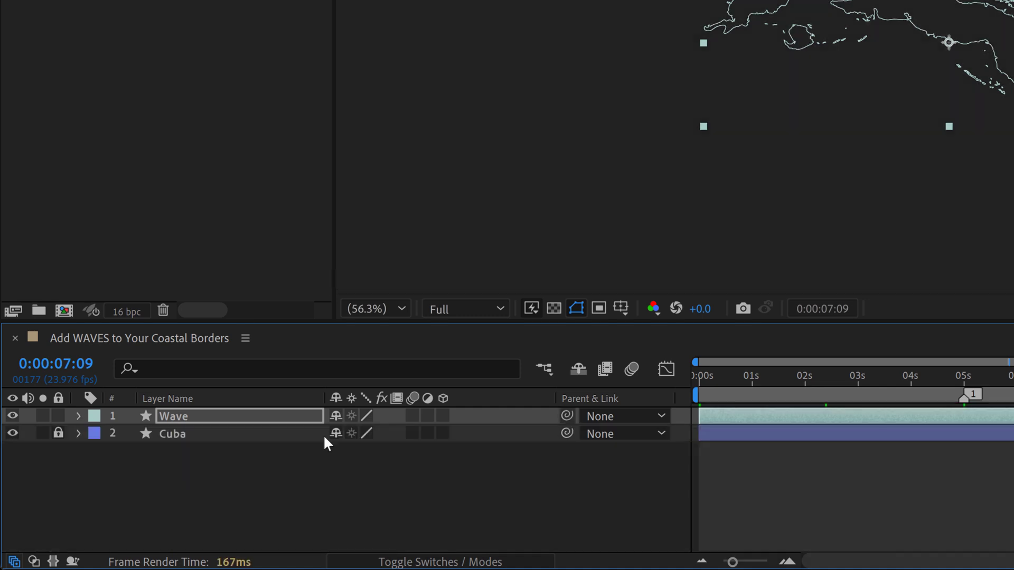
# Show the Wave layer's keyframes and examine the frames just before the 5-second marker where the loop ends
pyautogui.press('u')
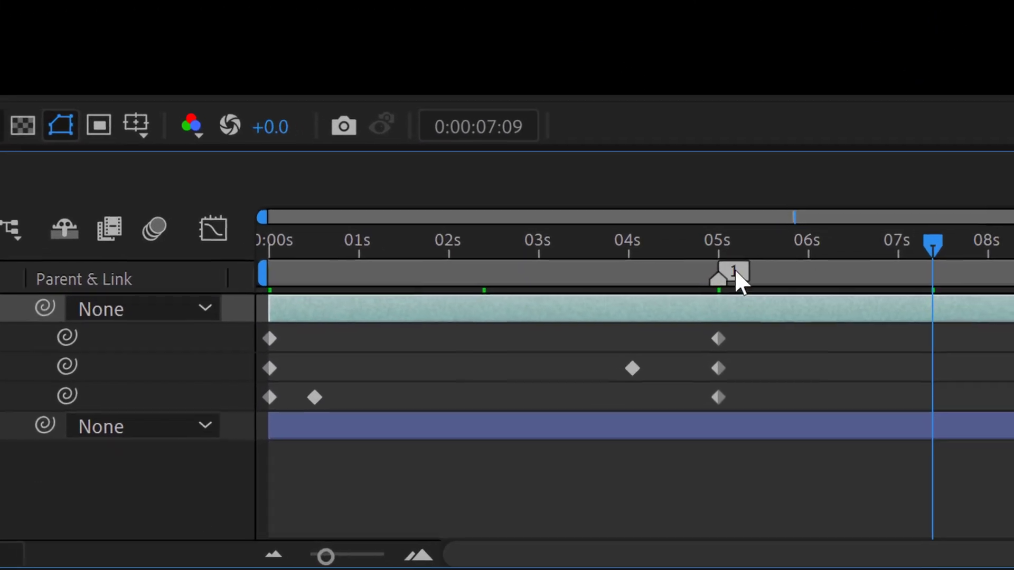
pyautogui.click(727, 243)
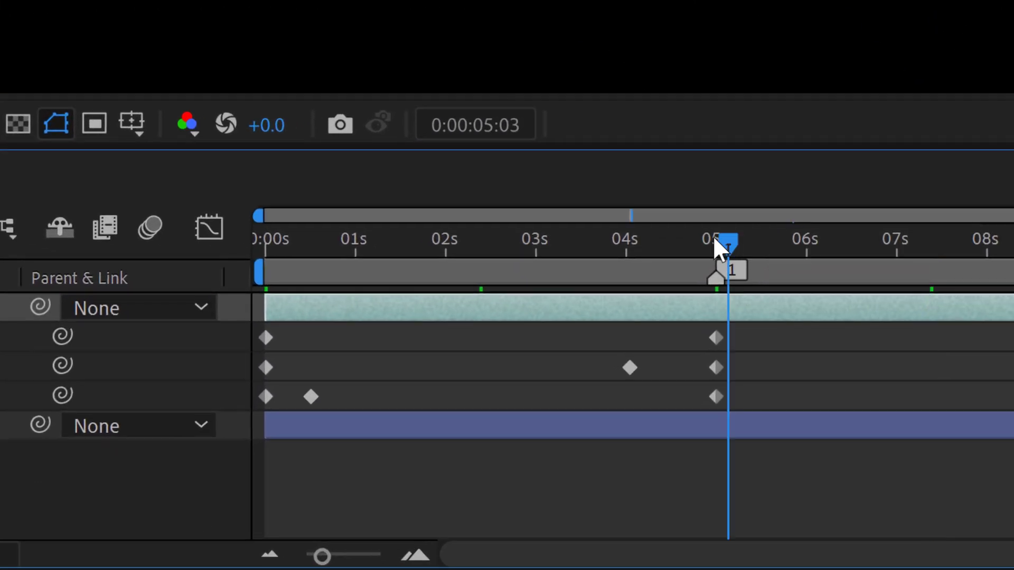
pyautogui.click(713, 240)
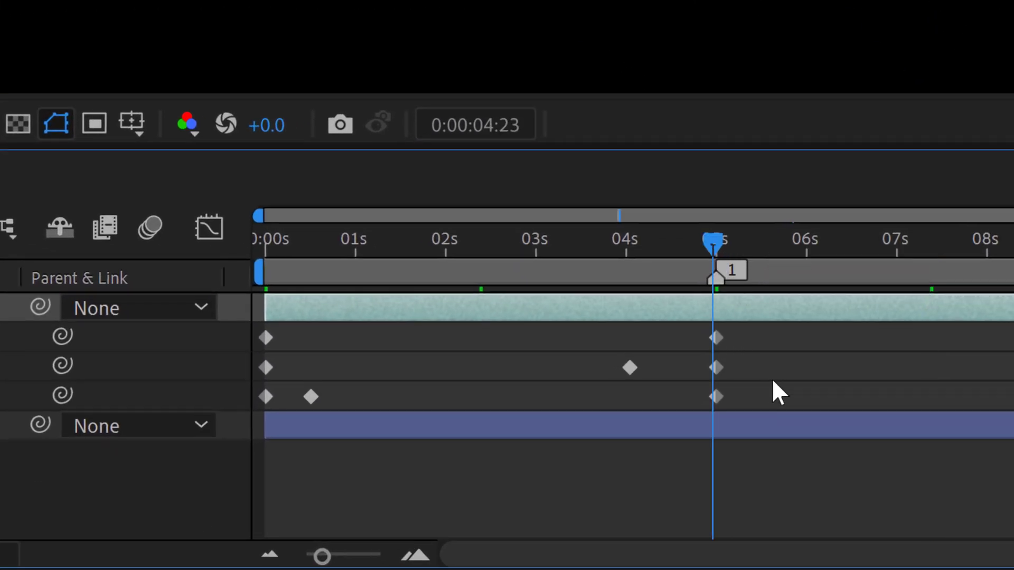
pyautogui.press('pageup')
pyautogui.press('=')
pyautogui.press('=')
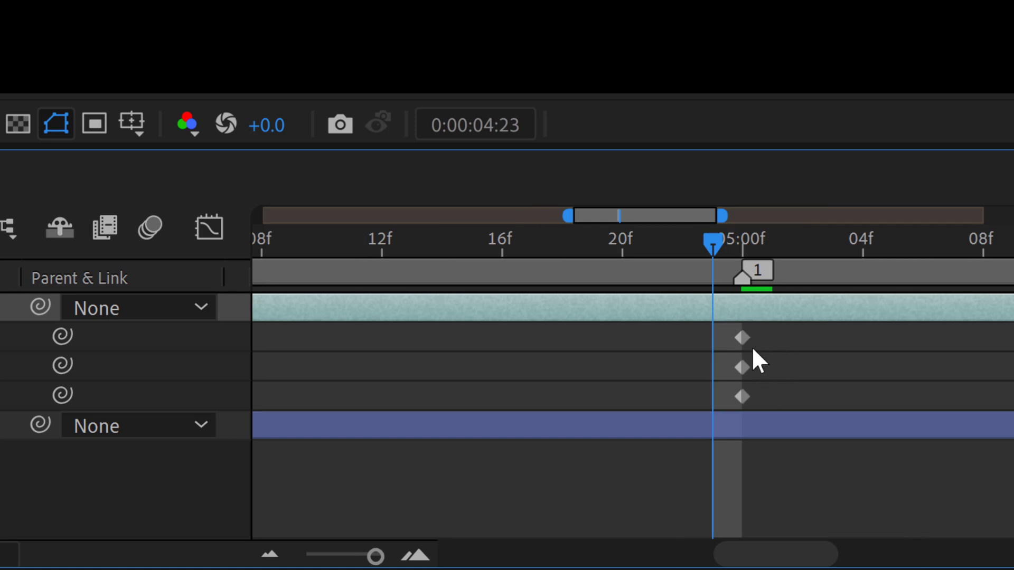
pyautogui.press('-')
pyautogui.press('-')
pyautogui.press('-')
pyautogui.press('-')
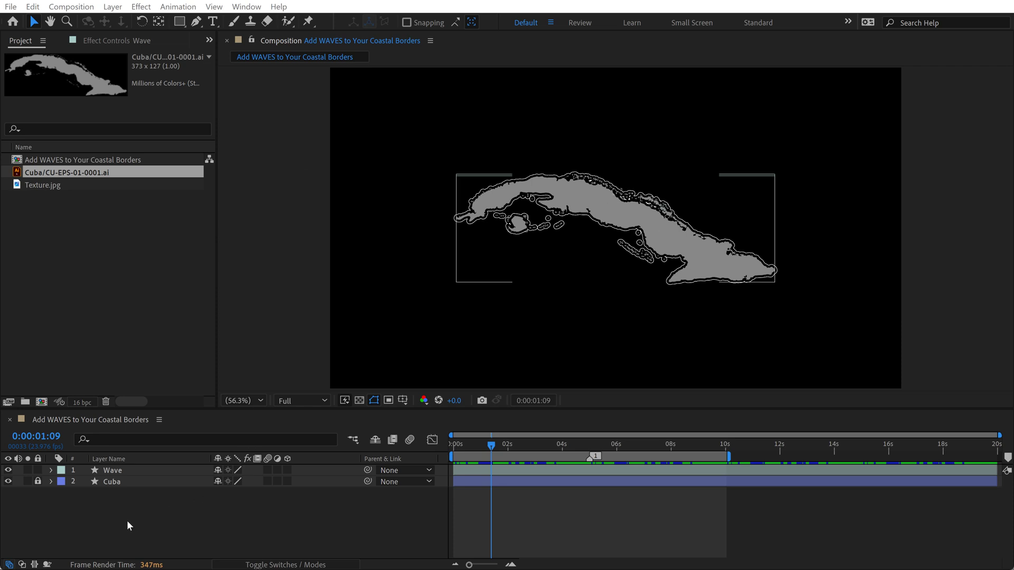
# Hide both the Cuba layer and the Wave layer, keeping Wave selected
pyautogui.click(111, 471)
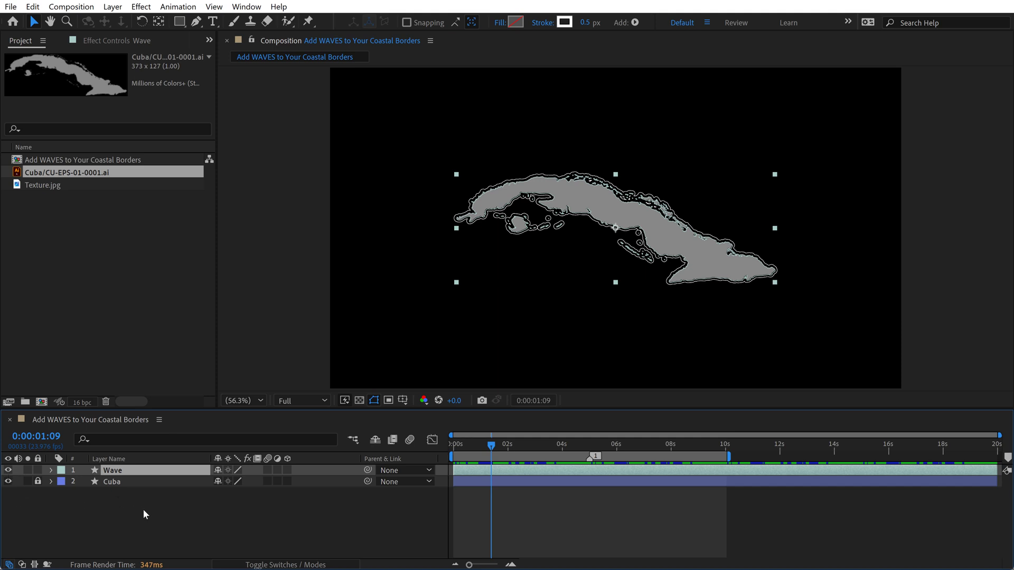
pyautogui.click(185, 528)
pyautogui.click(111, 472)
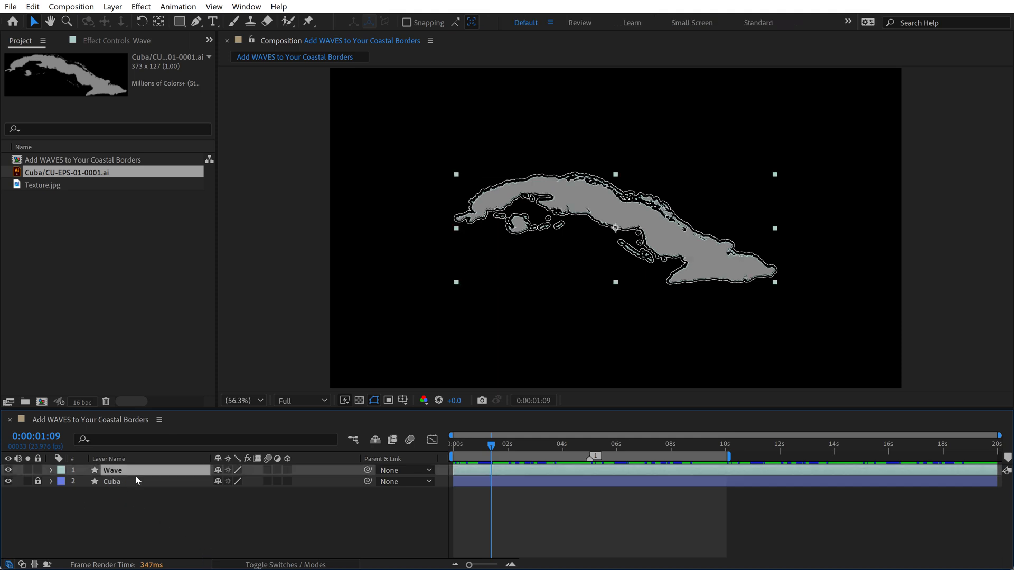
pyautogui.click(9, 481)
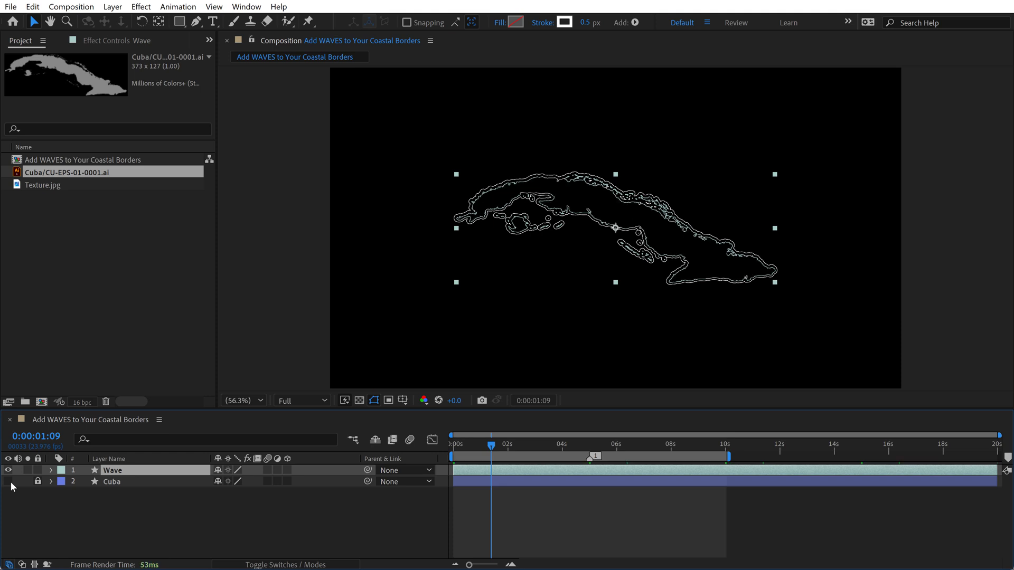
pyautogui.click(7, 469)
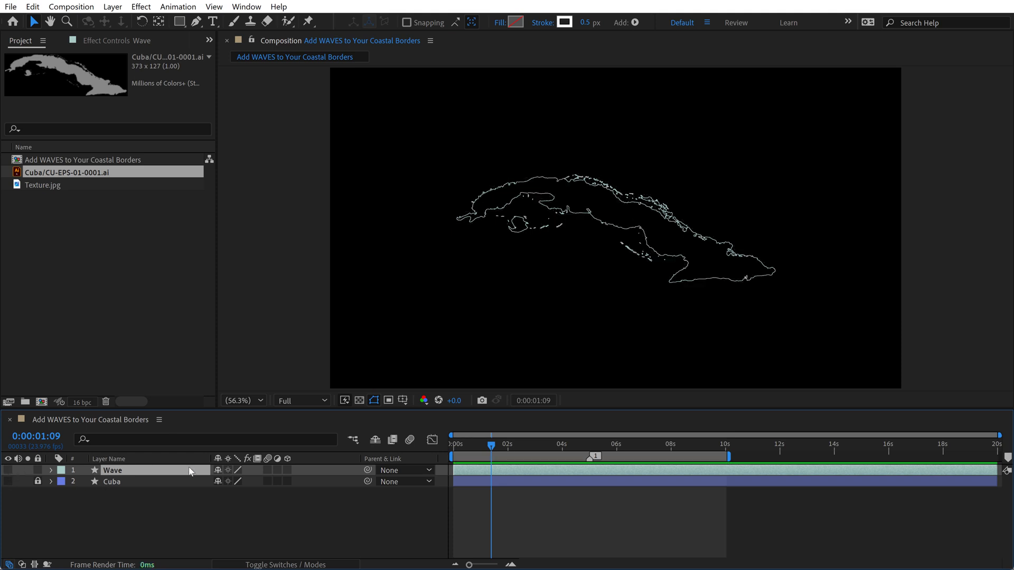
# Duplicate the hidden Wave layer four times
pyautogui.hotkey('ctrl', 'd')
pyautogui.hotkey('ctrl', 'd')
pyautogui.hotkey('ctrl', 'd')
pyautogui.hotkey('ctrl', 'd')
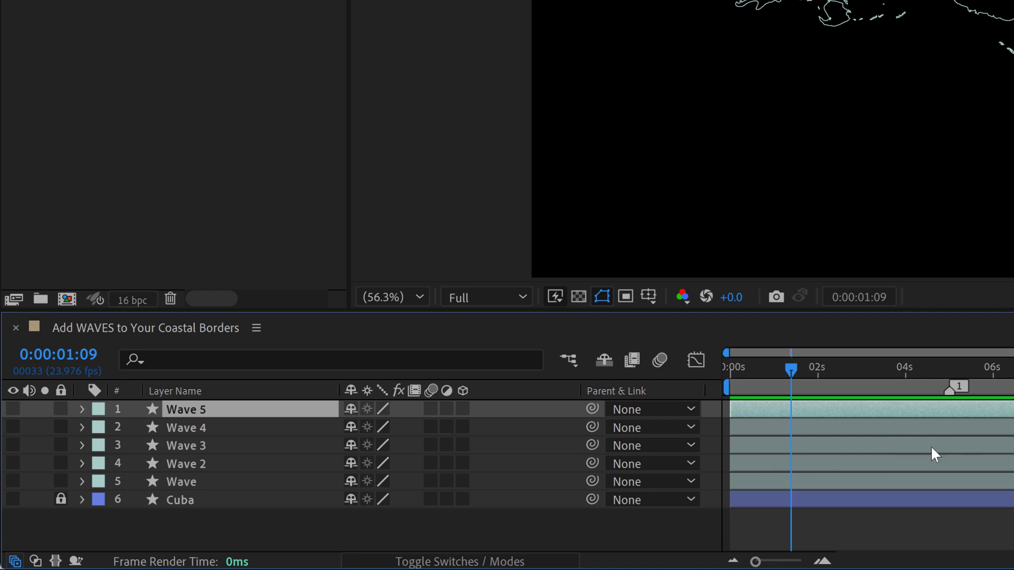
# Select all five wave layers and add a layer marker to each at 0:00:05:00
pyautogui.click(185, 482)
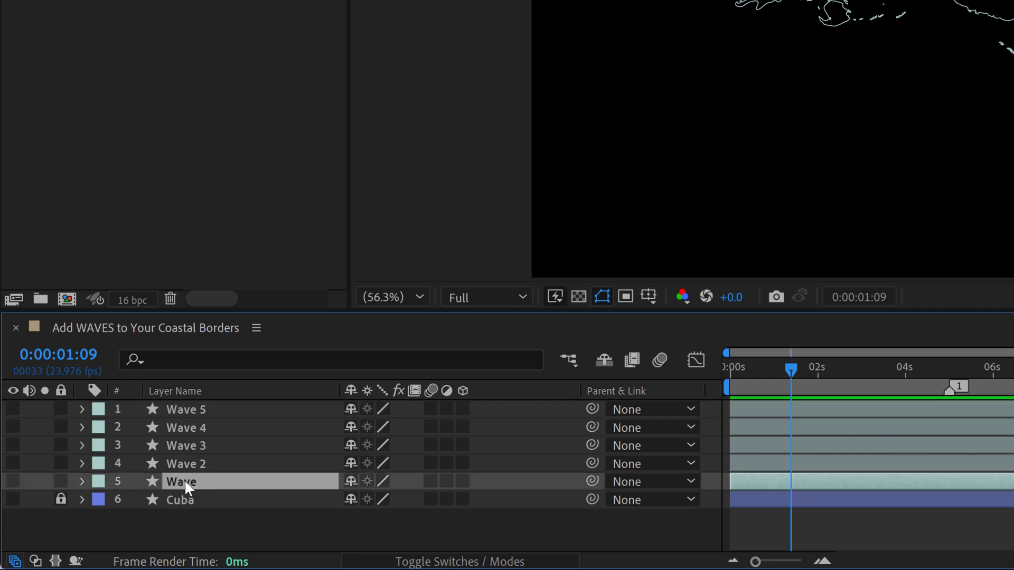
pyautogui.click(202, 410)
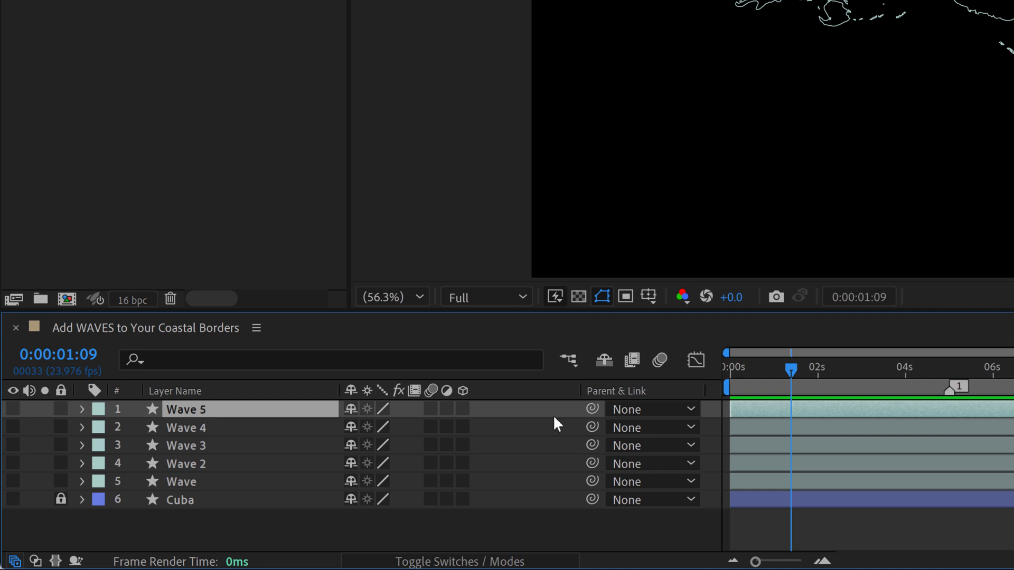
pyautogui.keyDown('shift'); pyautogui.click(222, 481); pyautogui.keyUp('shift')
pyautogui.click(949, 368)
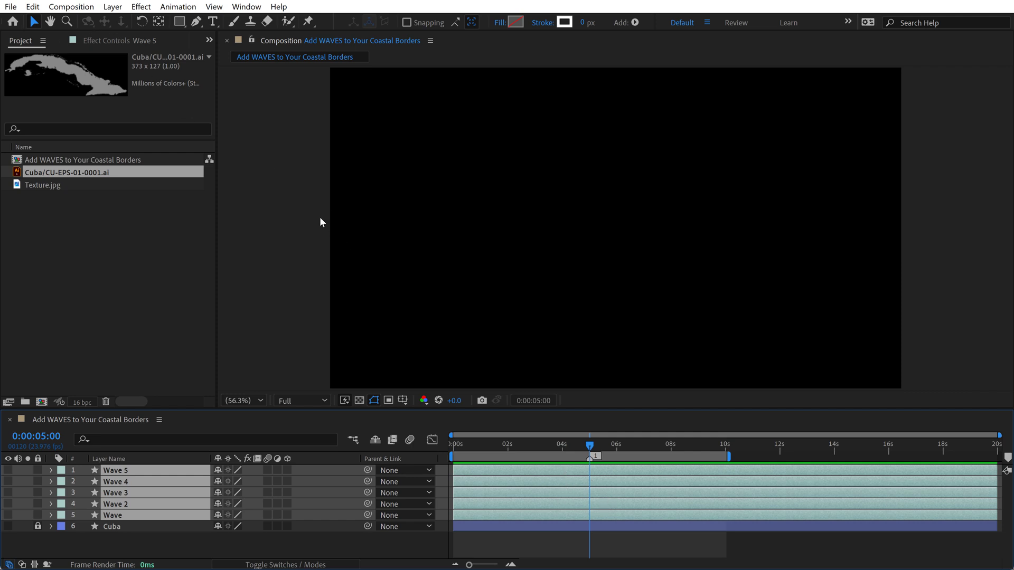
pyautogui.click(117, 9)
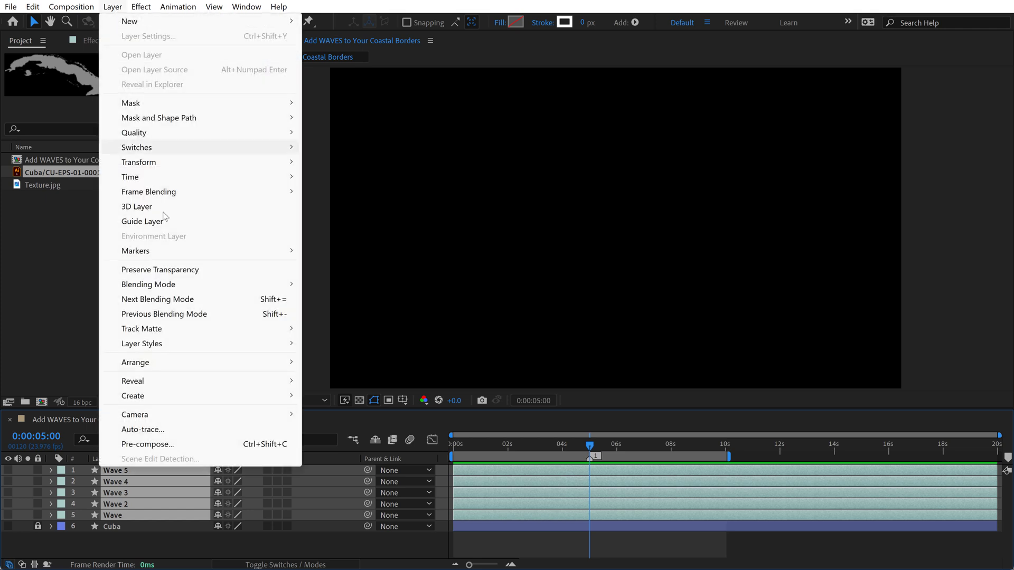
pyautogui.moveTo(158, 251)
pyautogui.click(325, 251)
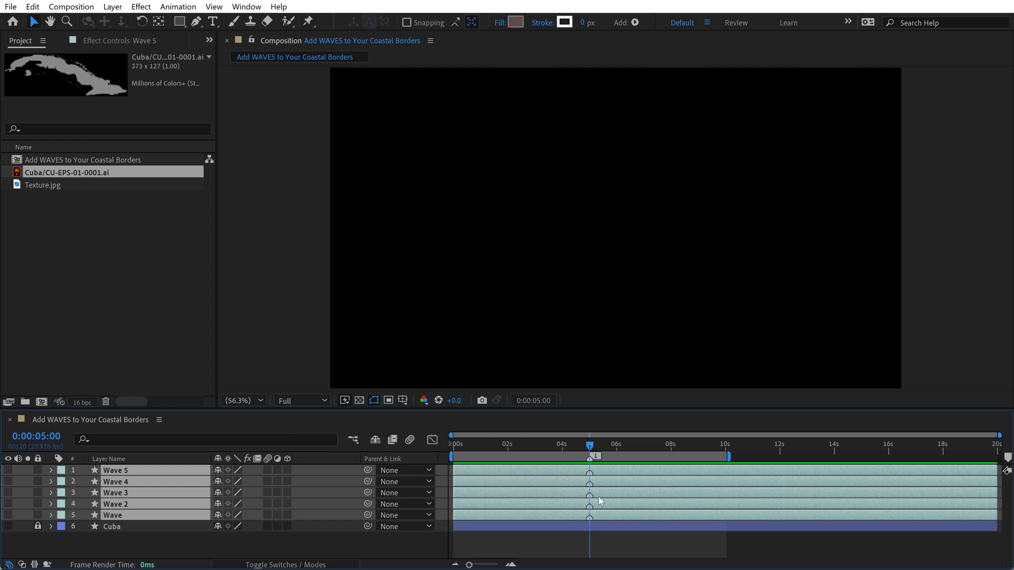
# Show the keyframed properties of all wave layers, examine how their last keyframes align with the markers, and collapse them
pyautogui.press('u')
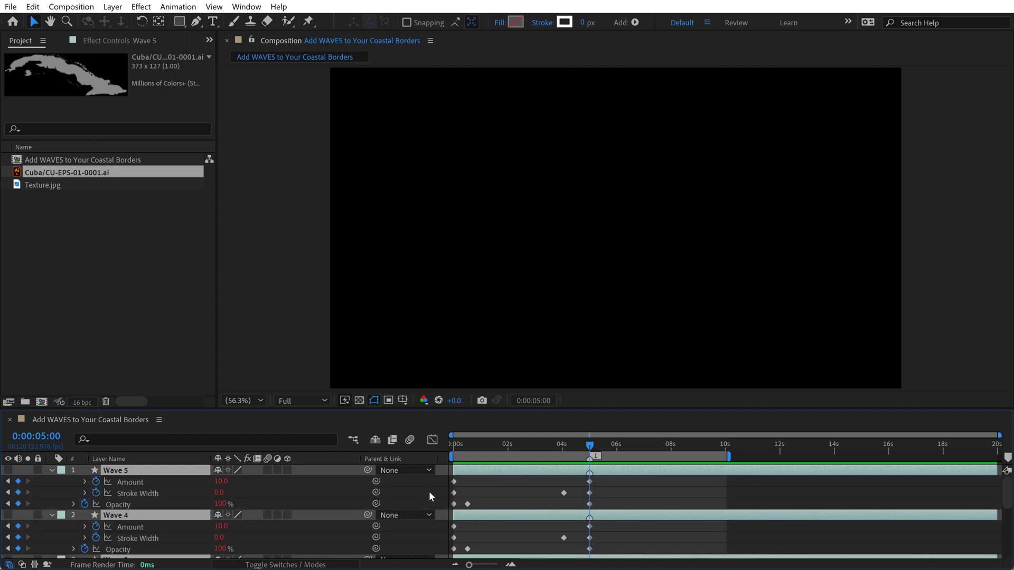
pyautogui.scroll(-5, 543, 499)
pyautogui.scroll(-1, 542, 502)
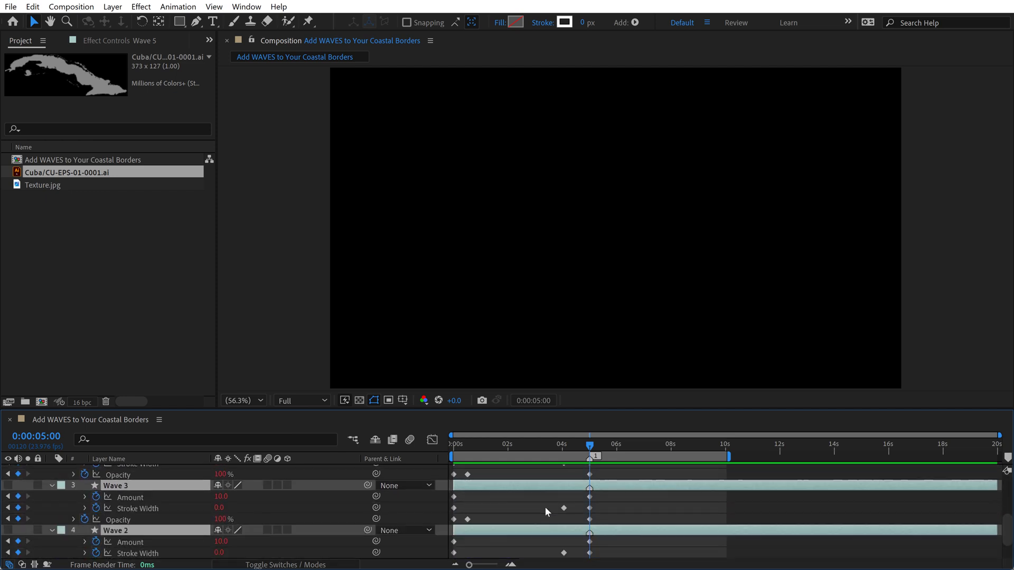
pyautogui.scroll(6, 546, 508)
pyautogui.press('u')
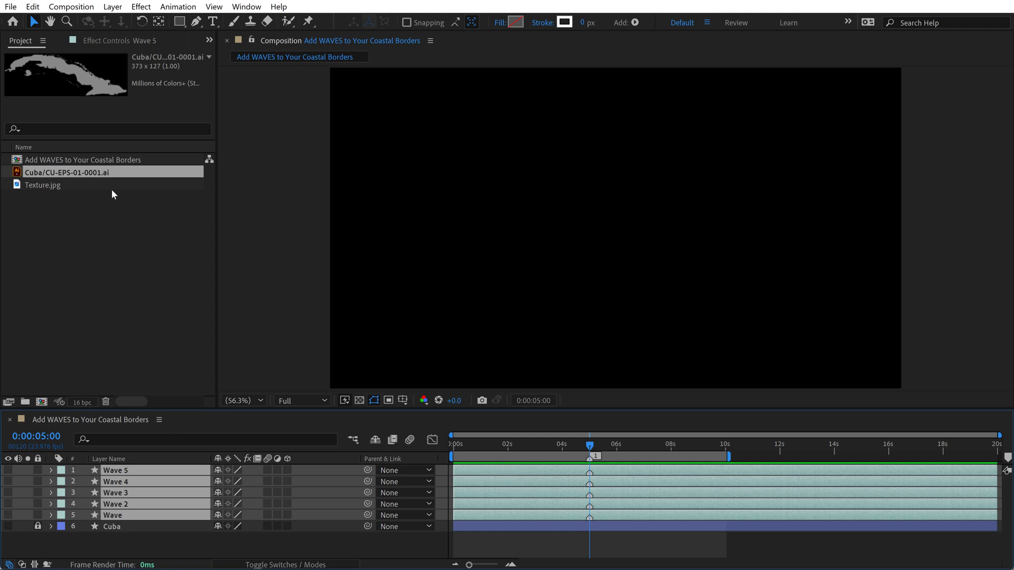
# Stagger the five wave layers from the first frame in ascending order with MoBar's Offset Layers, using an offset value of 48
pyautogui.click(208, 39)
pyautogui.click(236, 84)
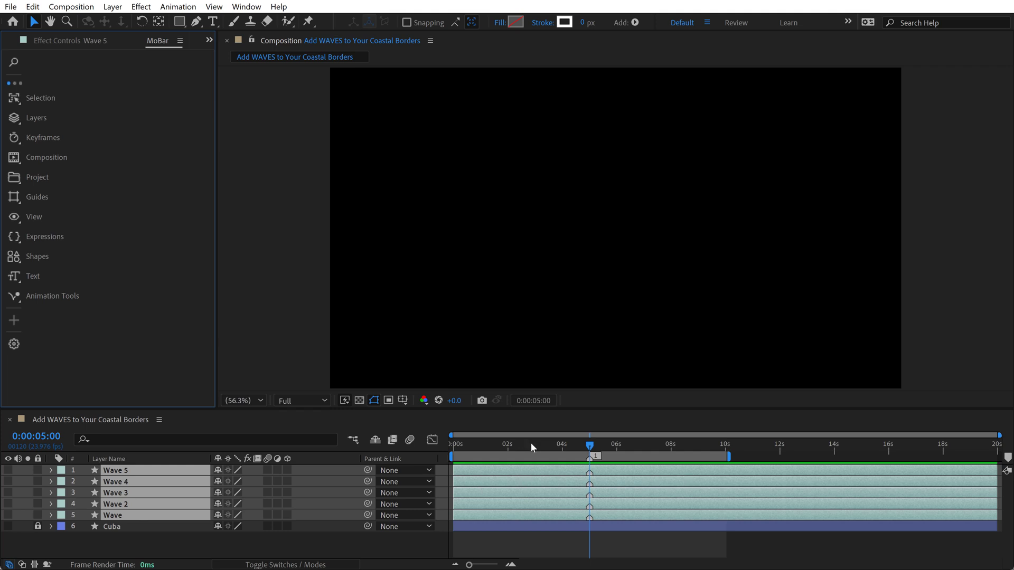
pyautogui.moveTo(531, 443); pyautogui.dragTo(453, 443)
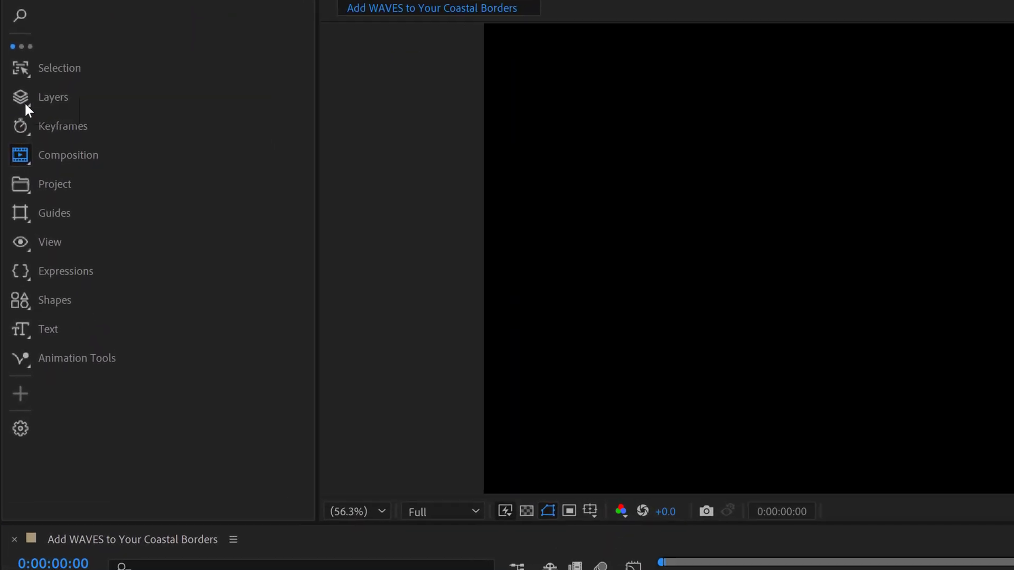
pyautogui.click(16, 120)
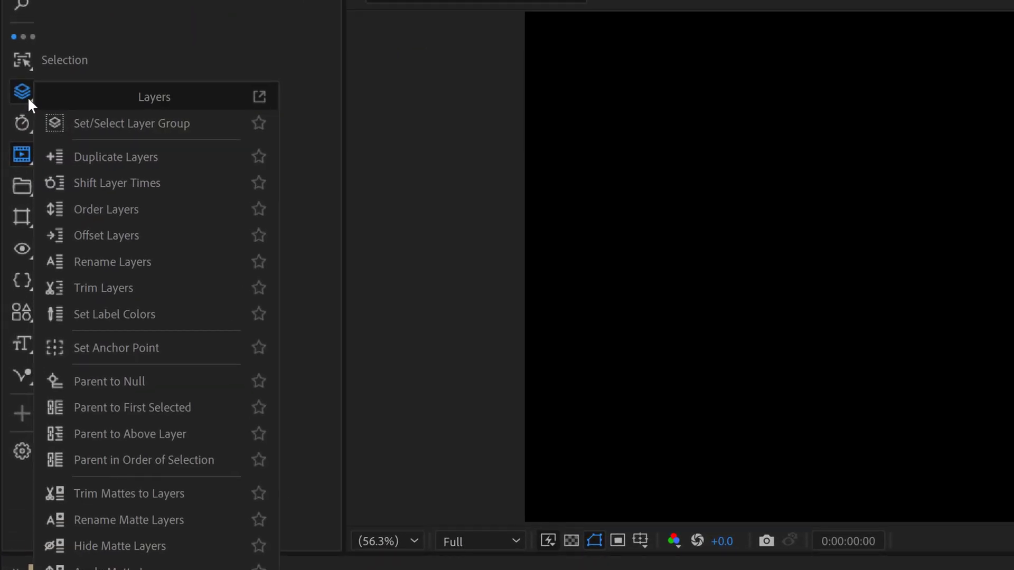
pyautogui.click(101, 236)
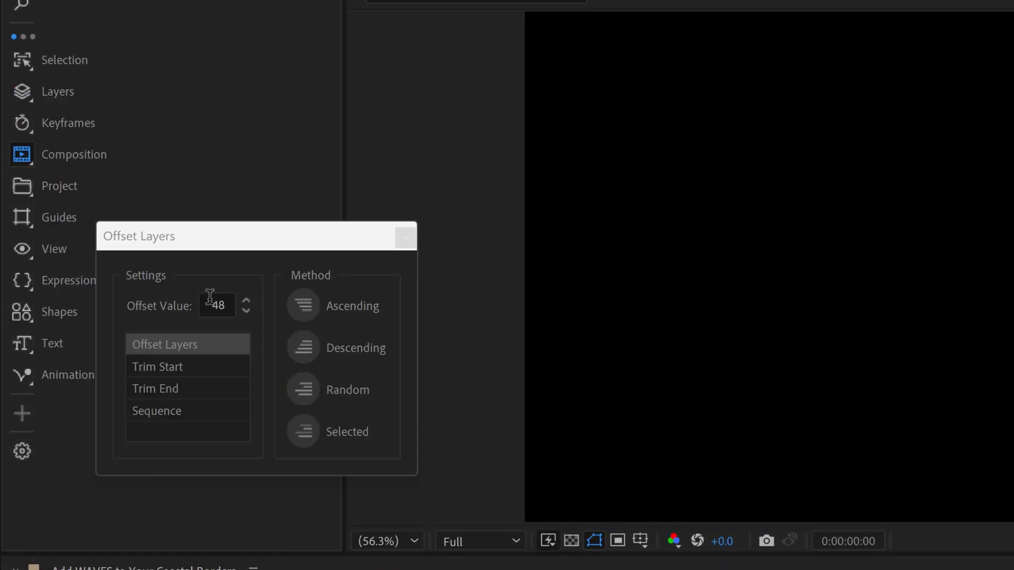
pyautogui.click(211, 305)
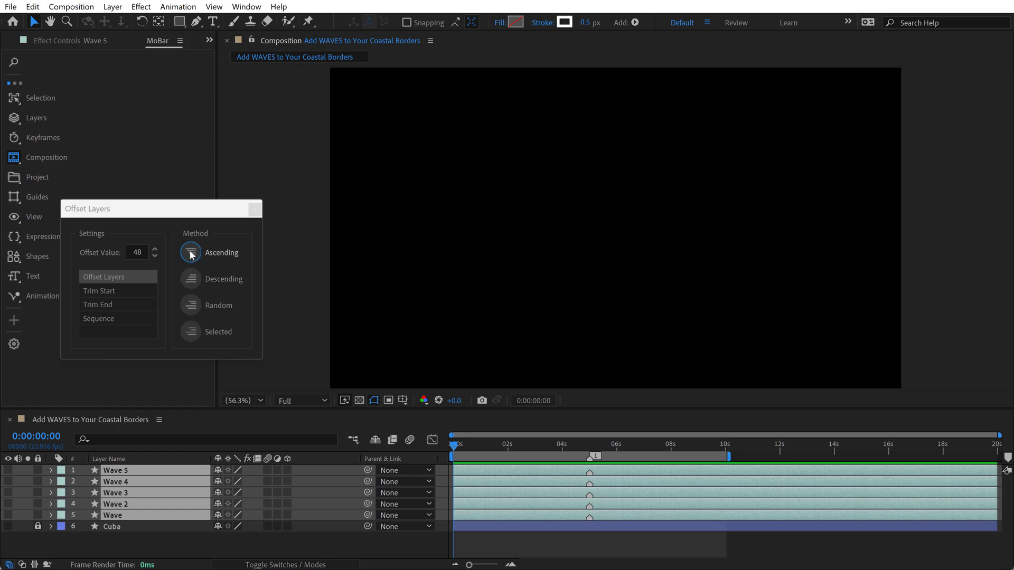
pyautogui.click(189, 249)
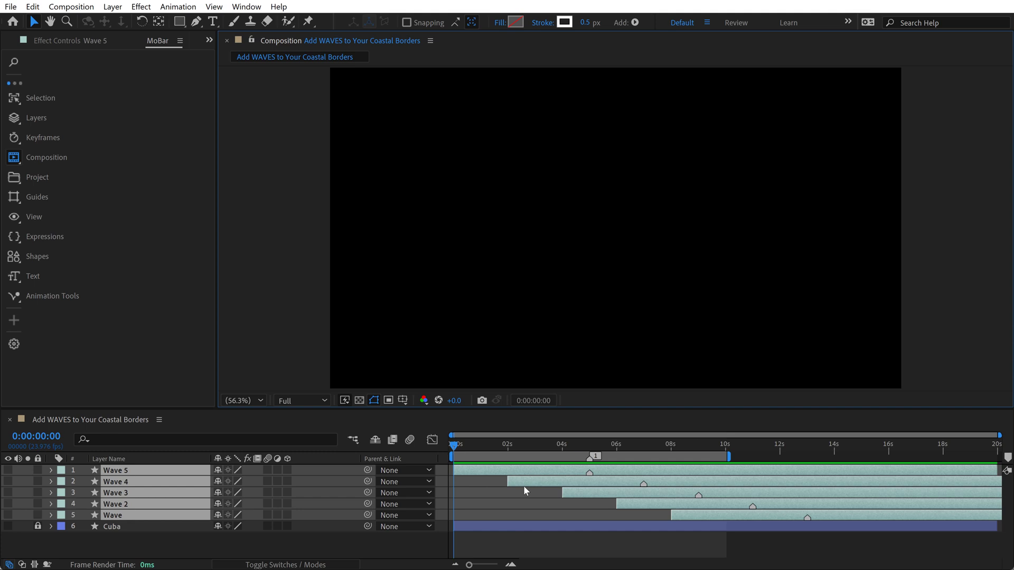
# Move the Wave 4 layer so that it starts at 0:00:01:00
pyautogui.click(506, 510)
pyautogui.click(507, 448)
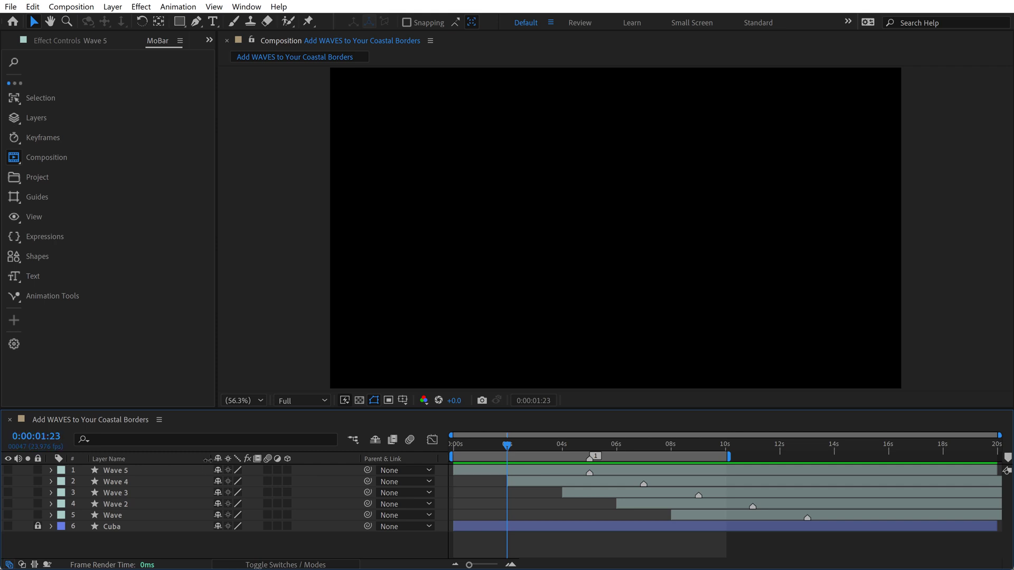
pyautogui.press('pagedown')
pyautogui.click(512, 482)
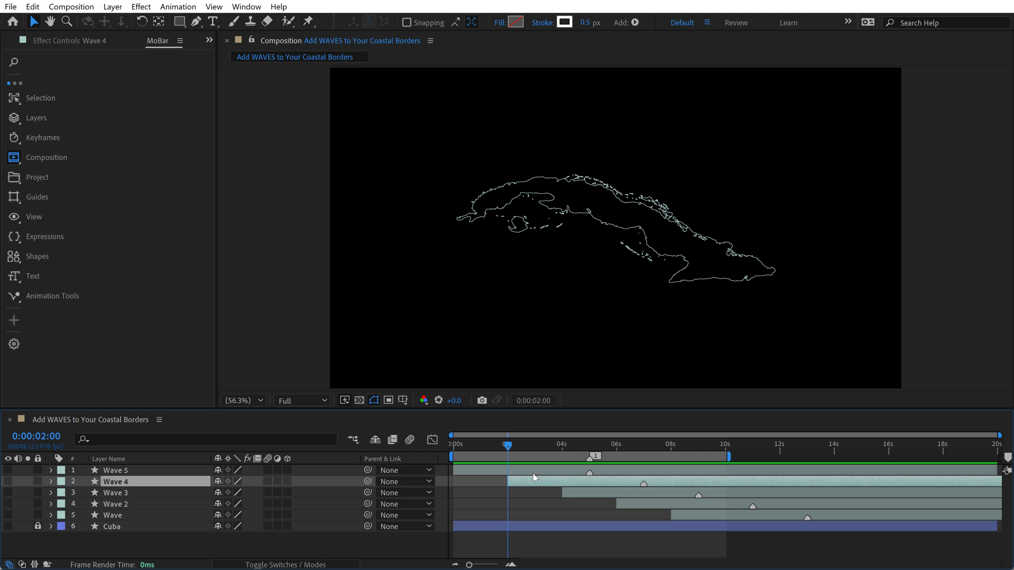
pyautogui.moveTo(503, 443); pyautogui.dragTo(477, 443)
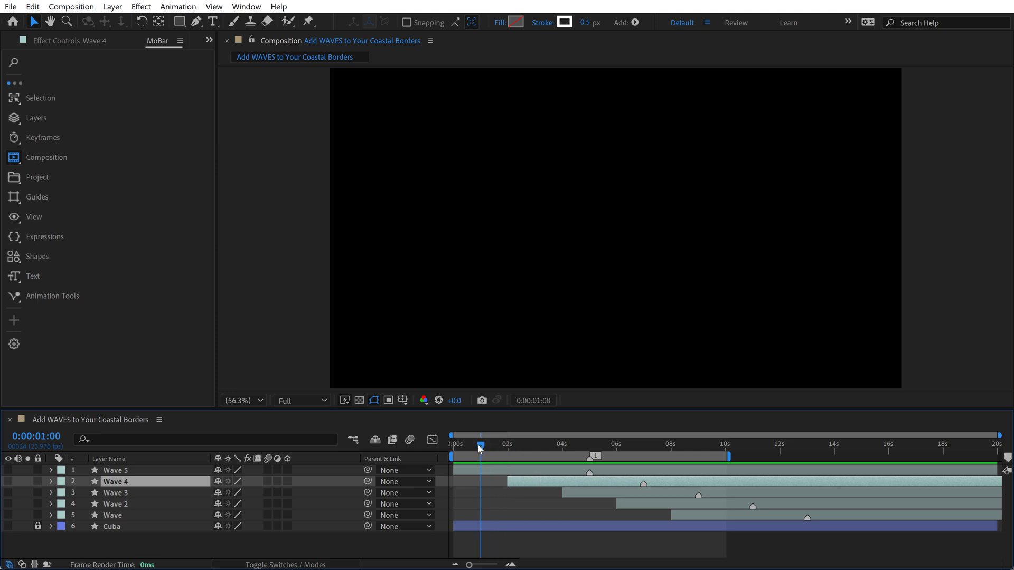
pyautogui.press('[')
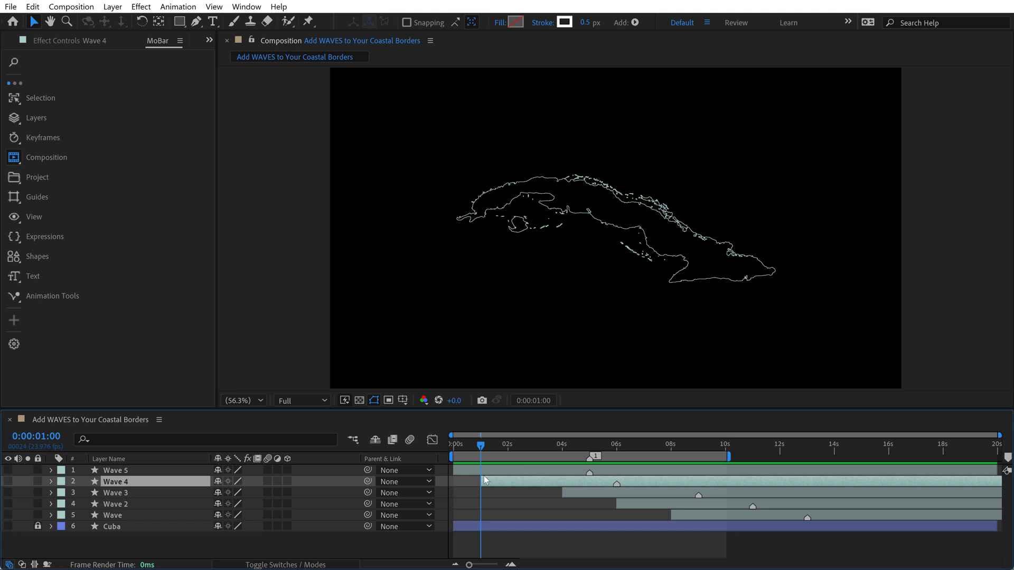
# Move the Wave 4 layer so that it starts at 0:00:02:00
pyautogui.click(506, 446)
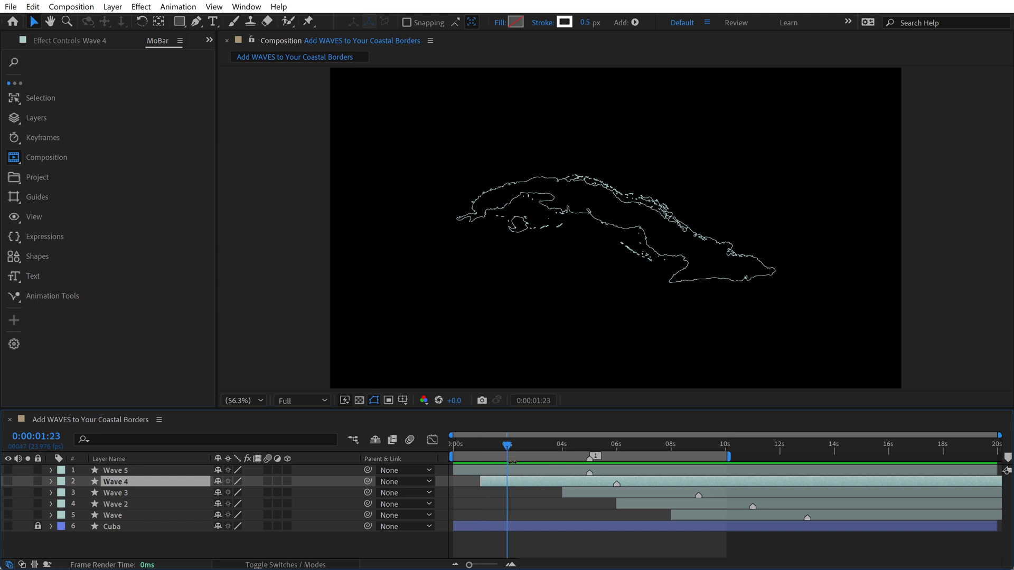
pyautogui.press('pagedown')
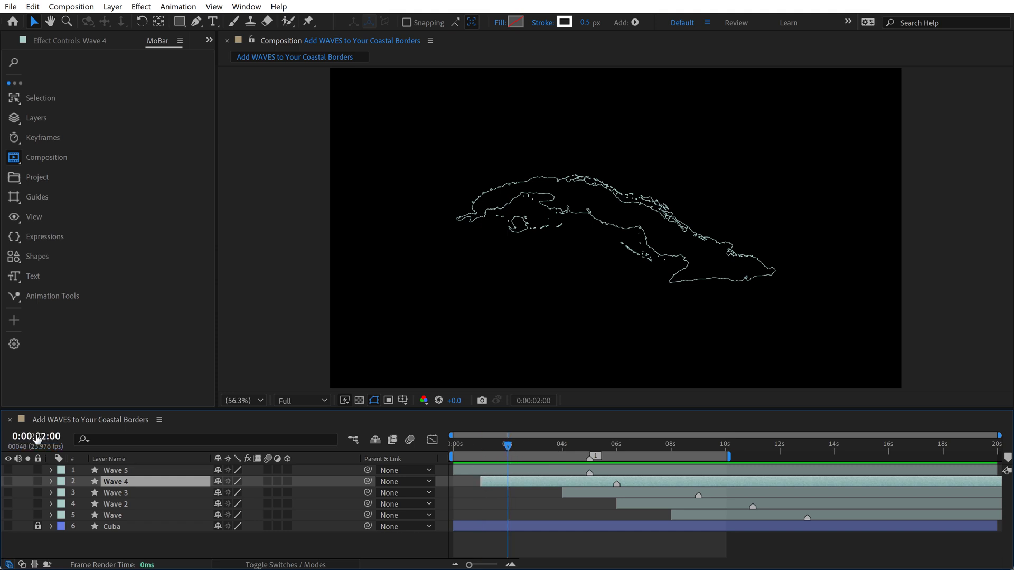
pyautogui.moveTo(37, 437); pyautogui.dragTo(70, 450)
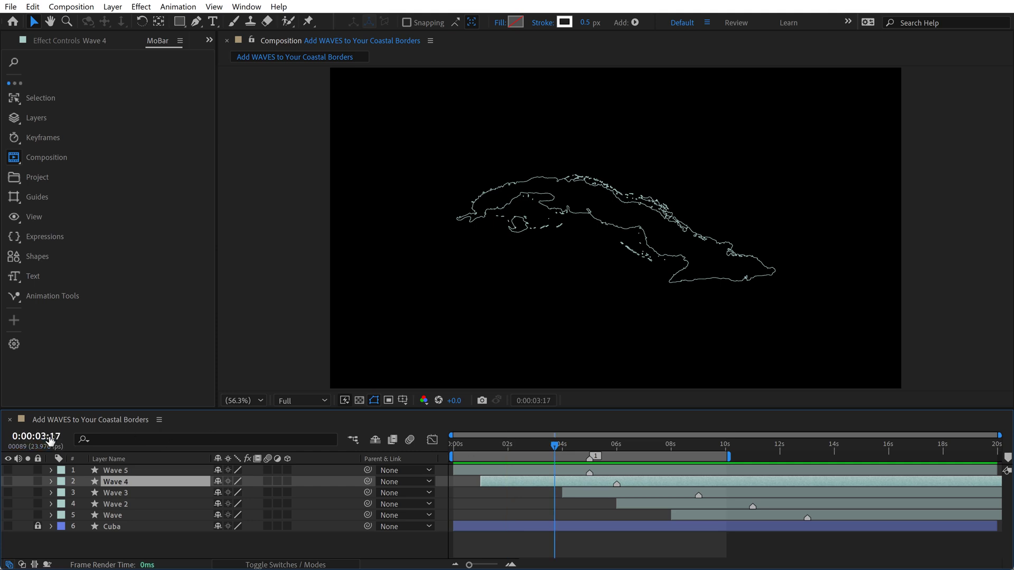
pyautogui.click(72, 445)
pyautogui.write('200')
pyautogui.press('Return')
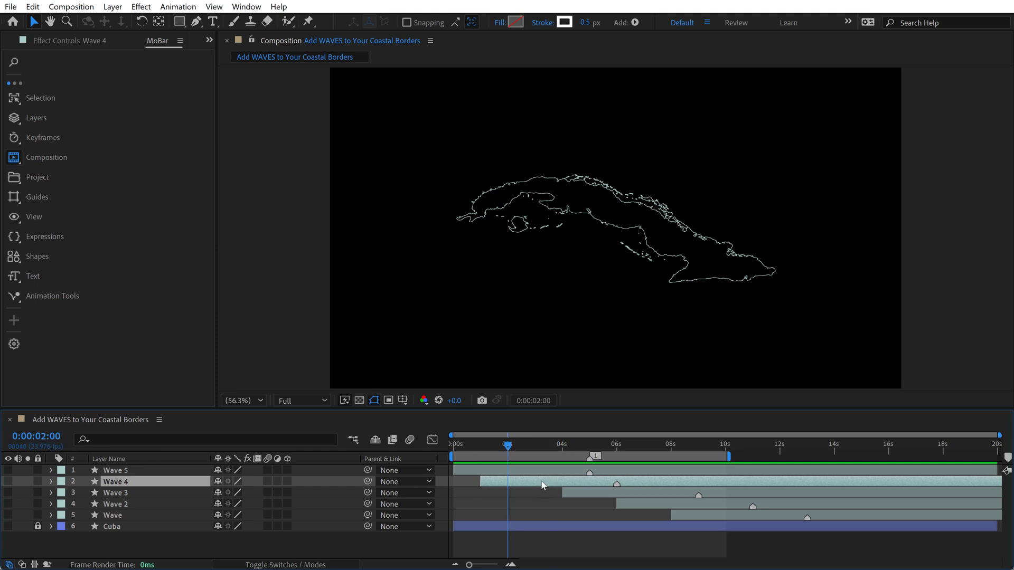
pyautogui.press('[')
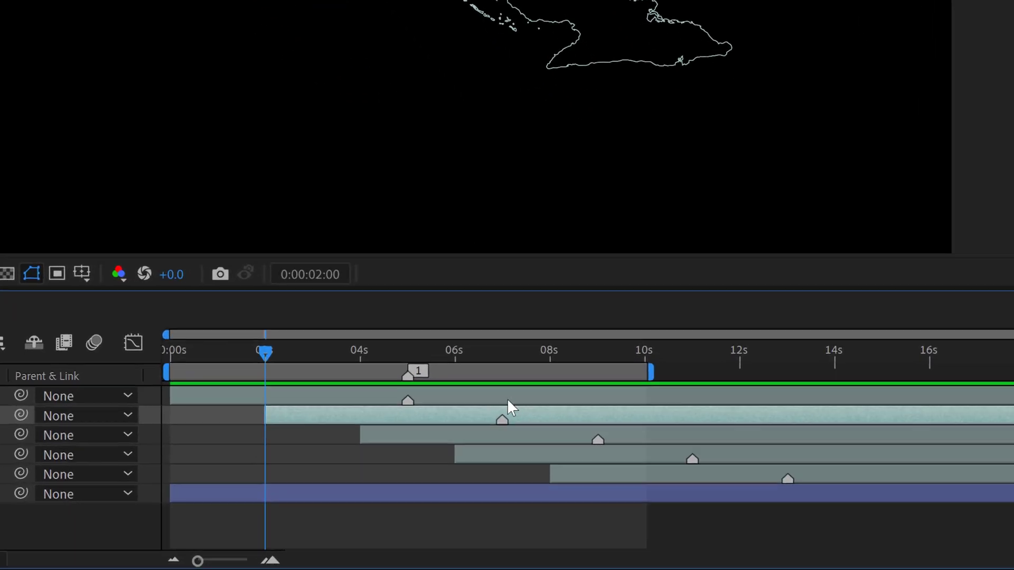
pyautogui.hotkey('ctrl', 'Up')
pyautogui.click(811, 471)
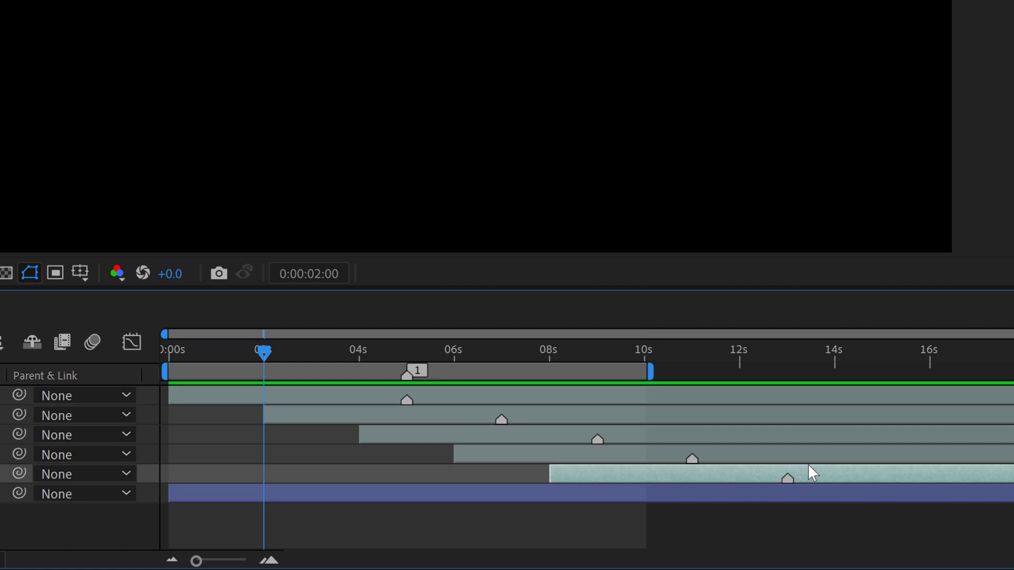
pyautogui.moveTo(287, 345); pyautogui.dragTo(330, 342)
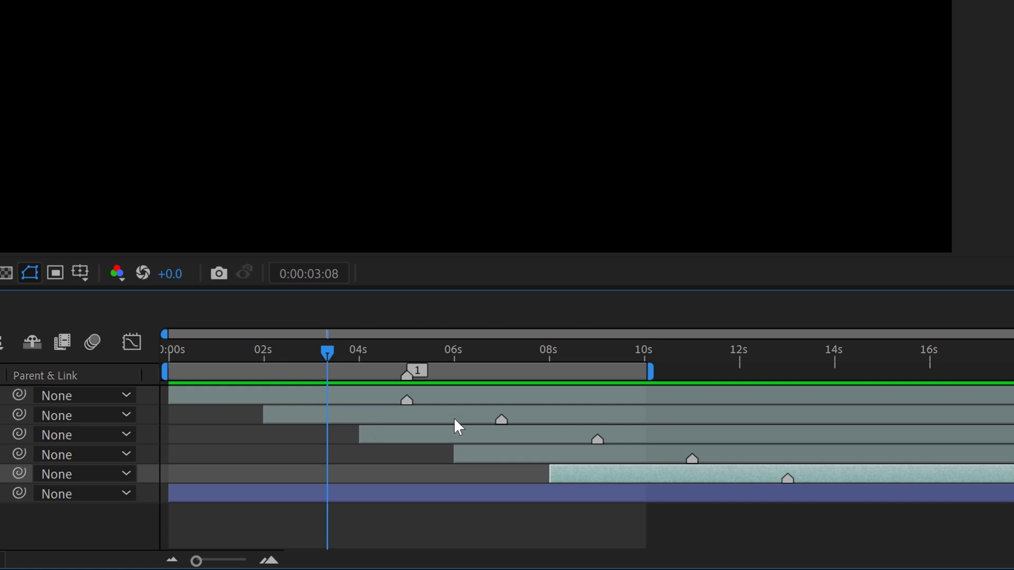
# Shift all five wave layers earlier together until the Wave layer's marker sits at 0:00:00:00
pyautogui.keyDown('shift'); pyautogui.click(453, 394); pyautogui.keyUp('shift')
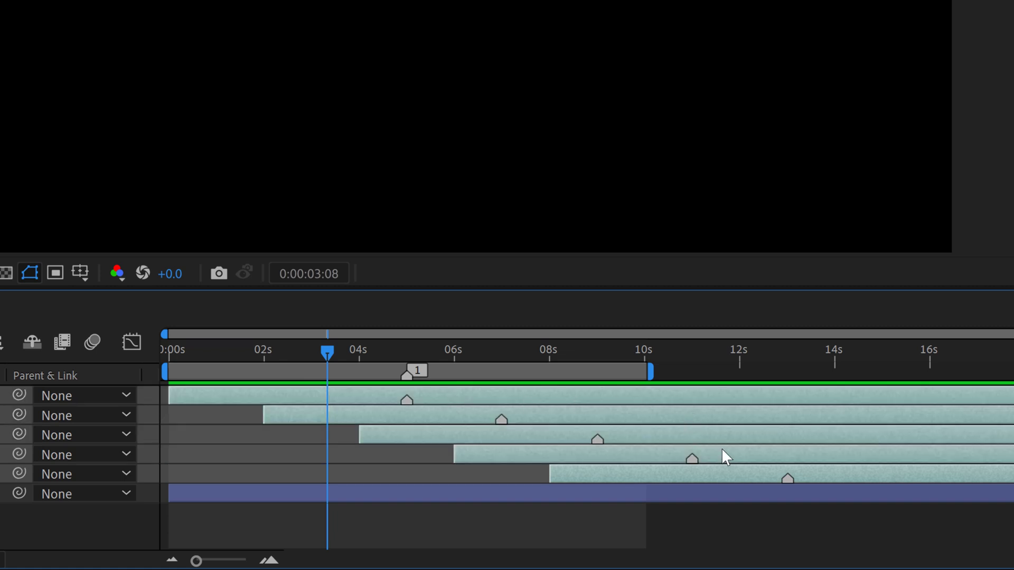
pyautogui.moveTo(857, 478); pyautogui.dragTo(400, 447)
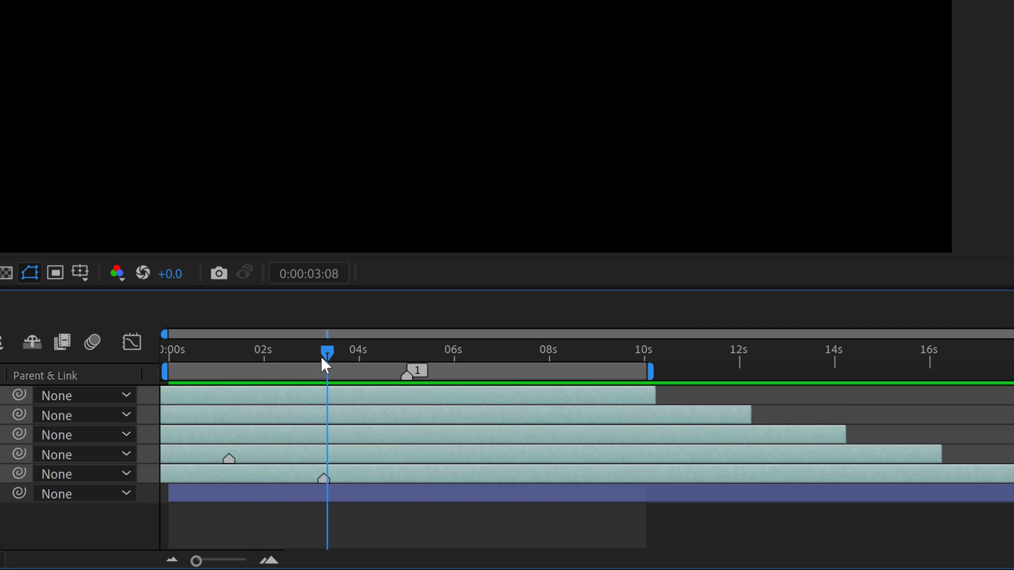
pyautogui.moveTo(326, 351); pyautogui.dragTo(355, 348)
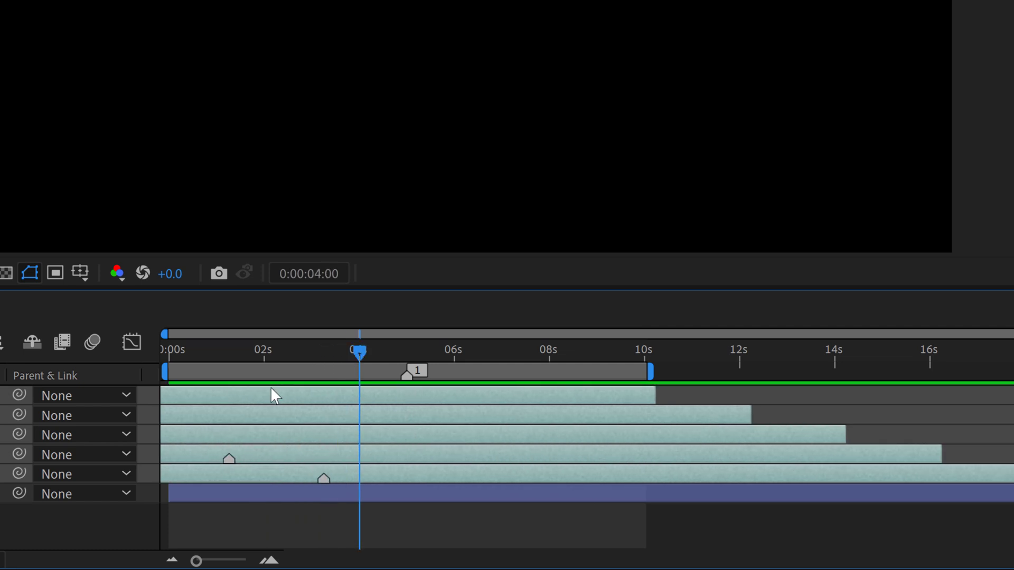
pyautogui.moveTo(356, 352); pyautogui.dragTo(323, 353)
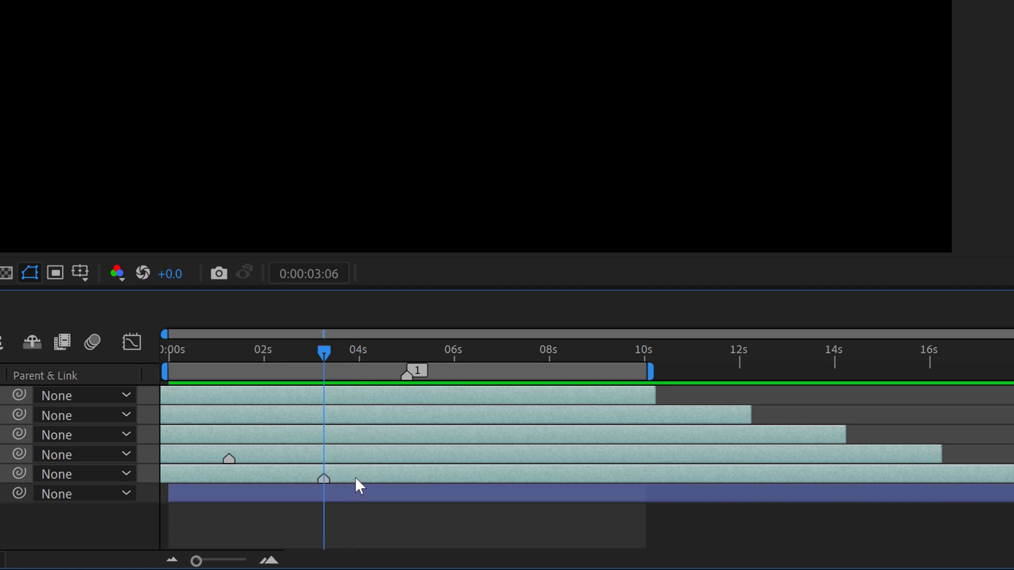
pyautogui.moveTo(350, 477)
pyautogui.mouseDown()
pyautogui.moveTo(202, 464)
pyautogui.moveTo(253, 464)
pyautogui.mouseUp()
pyautogui.moveTo(197, 348); pyautogui.dragTo(147, 361)
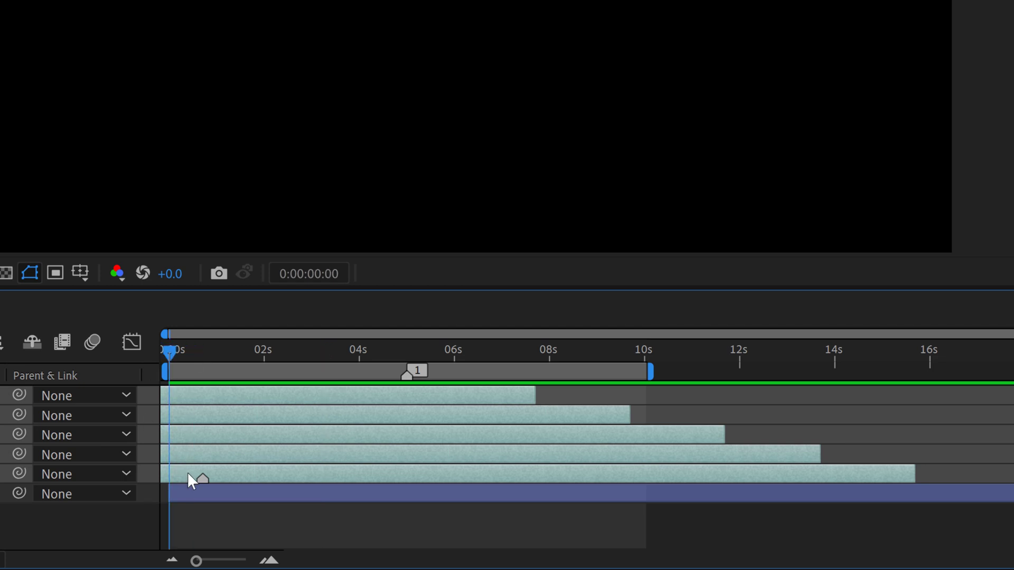
pyautogui.moveTo(219, 473); pyautogui.dragTo(196, 474)
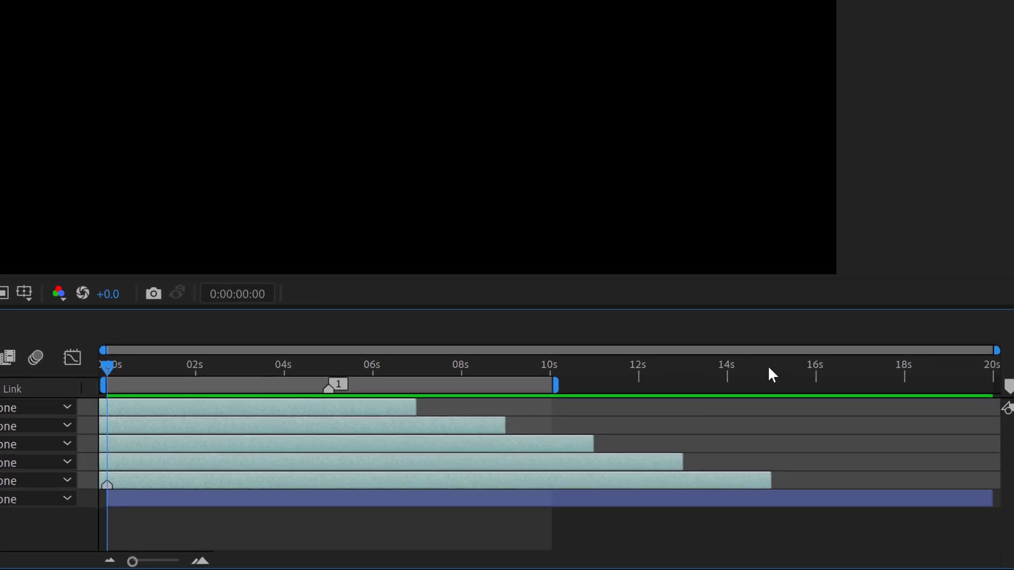
# Extend the out points of all five wave layers to the last frame at 0:00:19:23, and save the project
pyautogui.moveTo(765, 365); pyautogui.dragTo(986, 366)
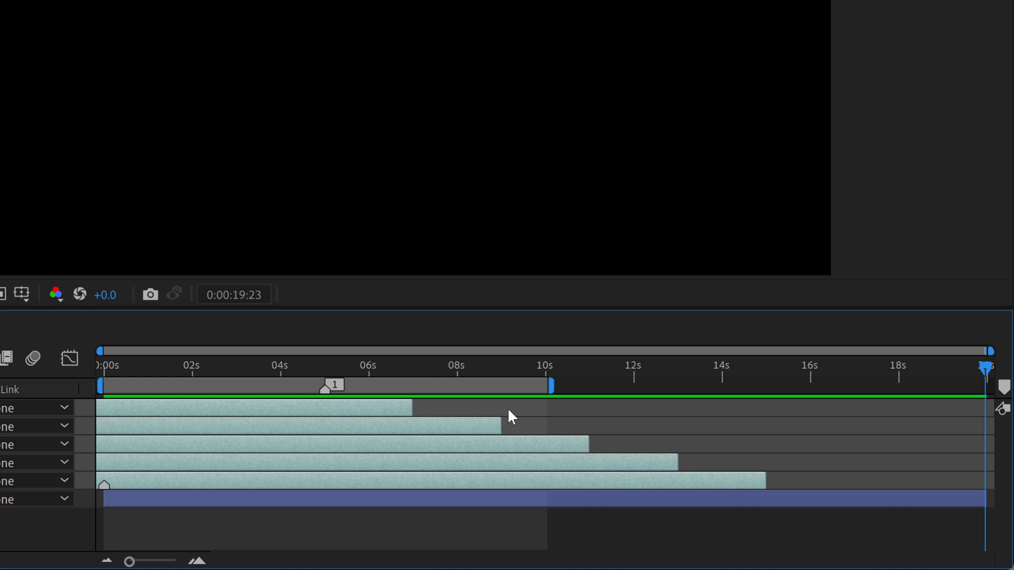
pyautogui.hotkey('alt', ']')
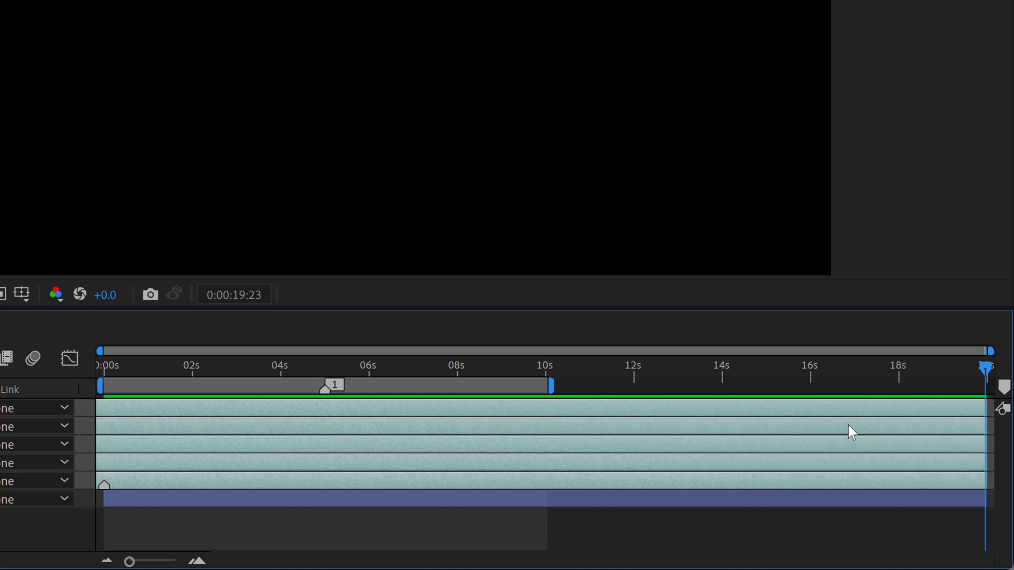
pyautogui.press('F2')
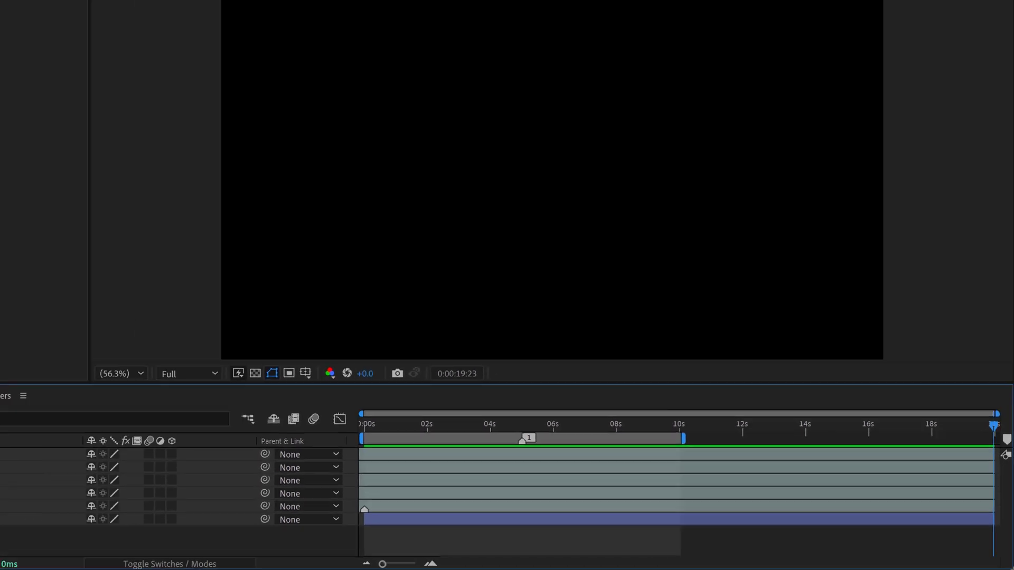
pyautogui.hotkey('ctrl', 's')
# Go to 0:00:02:15 and make the five wave layers and the Cuba layer visible
pyautogui.click(524, 446)
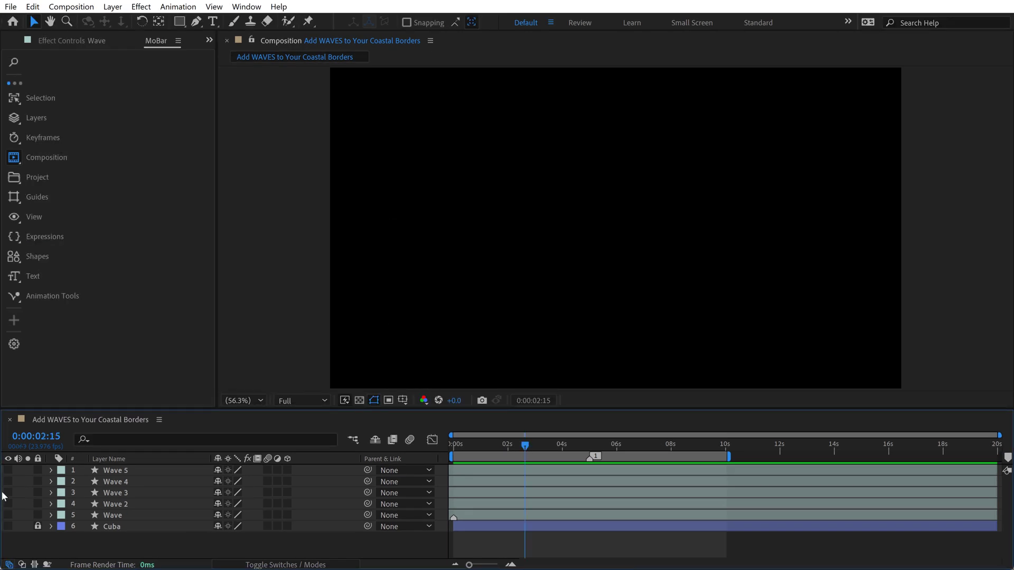
pyautogui.moveTo(8, 474); pyautogui.dragTo(8, 527)
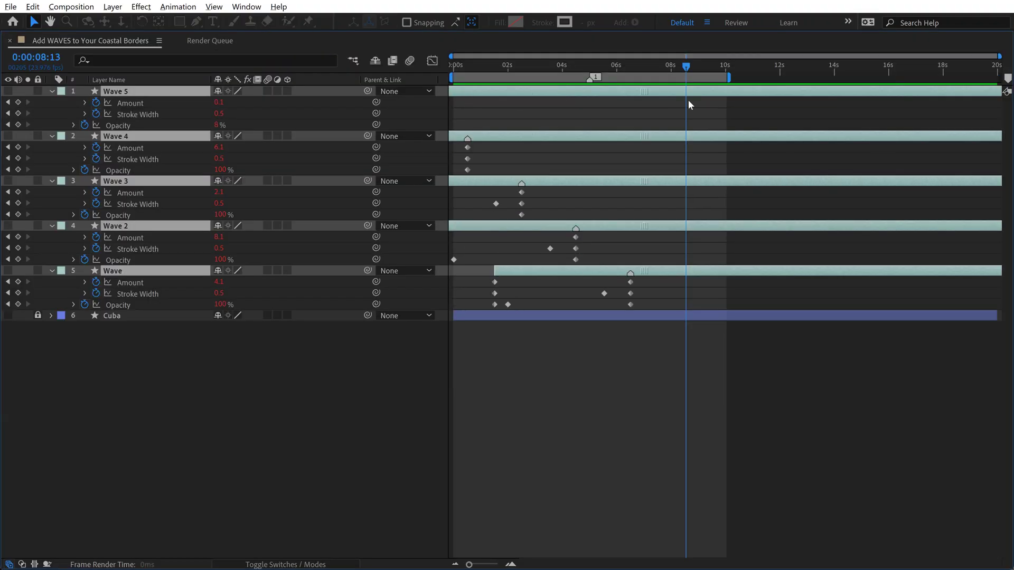
# Return to the first frame and undo the time staggering of the five wave layers
pyautogui.click(557, 383)
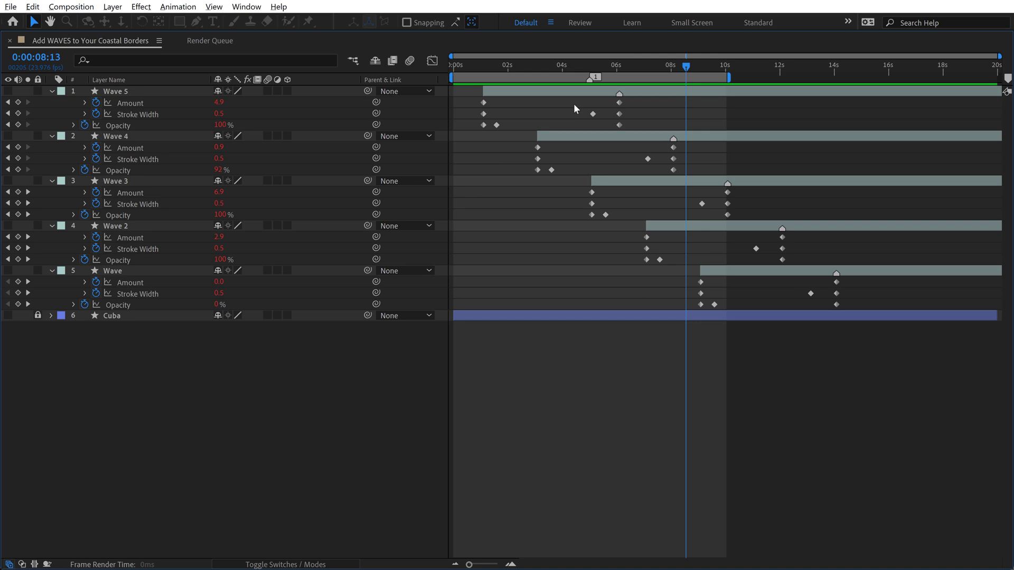
pyautogui.press('Home')
pyautogui.hotkey('ctrl', 'Down')
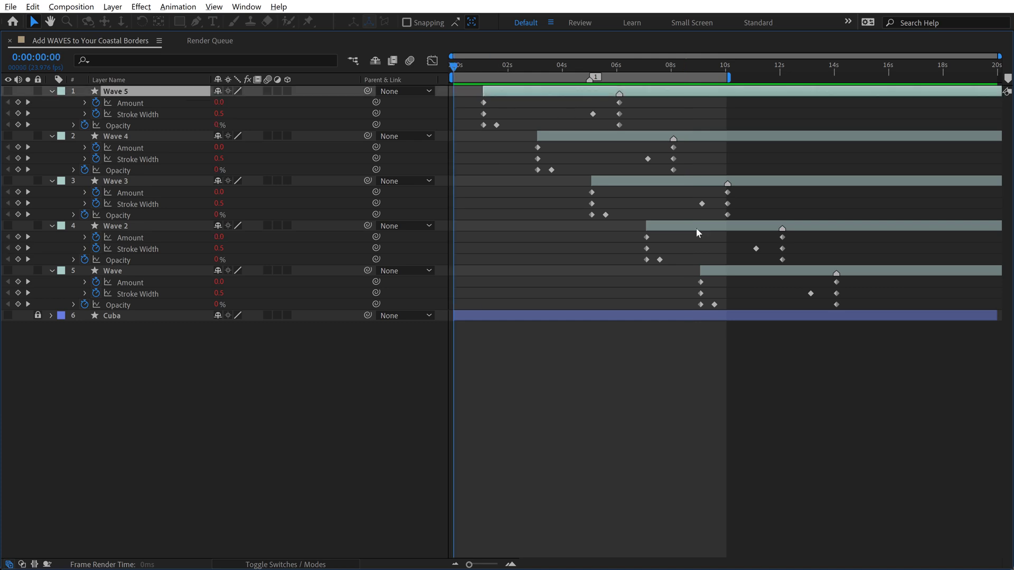
pyautogui.hotkey('ctrl', 'z')
pyautogui.hotkey('ctrl', 'z')
# Move the middle Stroke Width keyframe of each of the five wave layers to 0:00:01:04
pyautogui.click(563, 114)
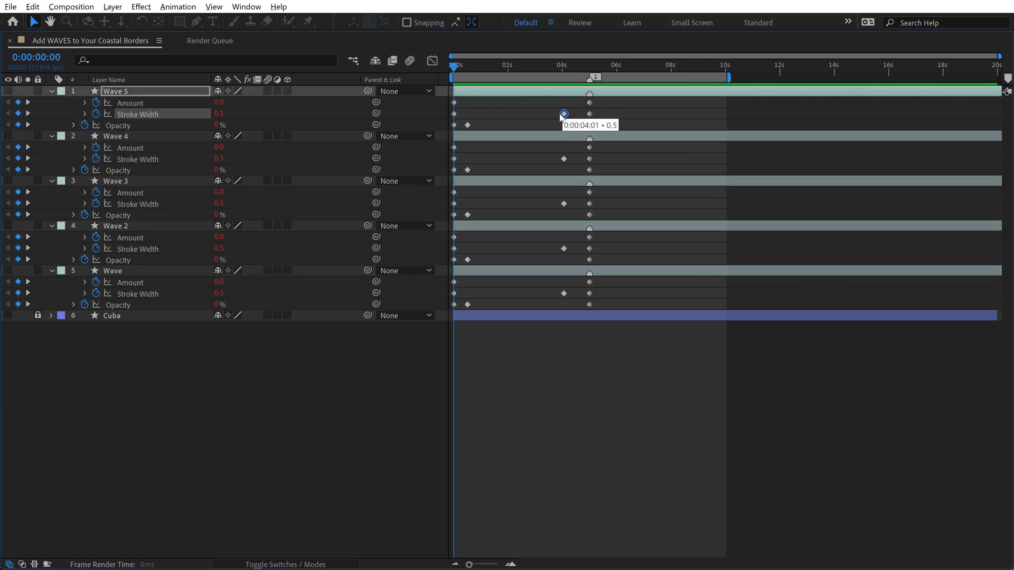
pyautogui.moveTo(542, 118); pyautogui.dragTo(487, 113)
pyautogui.click(485, 65)
pyautogui.moveTo(563, 158); pyautogui.dragTo(485, 159)
pyautogui.moveTo(564, 204); pyautogui.dragTo(485, 204)
pyautogui.moveTo(563, 248); pyautogui.dragTo(493, 254)
pyautogui.moveTo(565, 294); pyautogui.dragTo(489, 297)
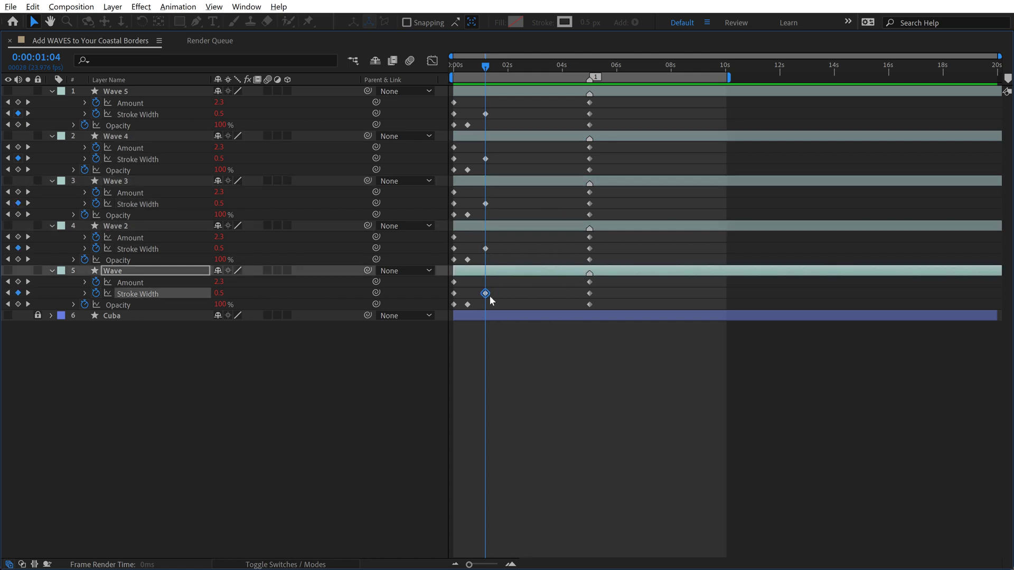
# Select the five wave layers, restore the full workspace, and stagger the layers again with MoBar's Offset Layers
pyautogui.click(544, 91)
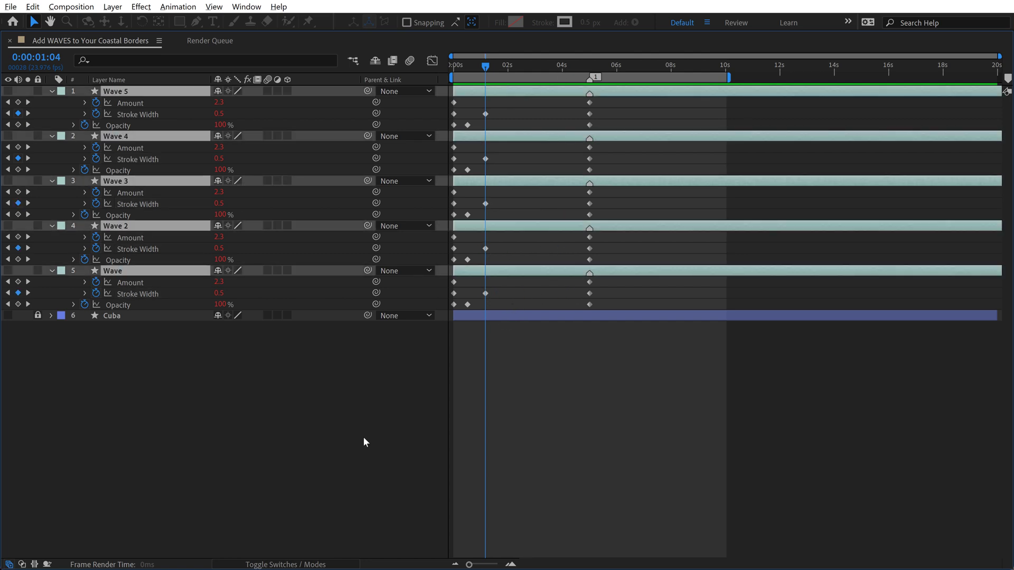
pyautogui.press('`')
pyautogui.click(21, 118)
pyautogui.click(58, 209)
pyautogui.click(216, 255)
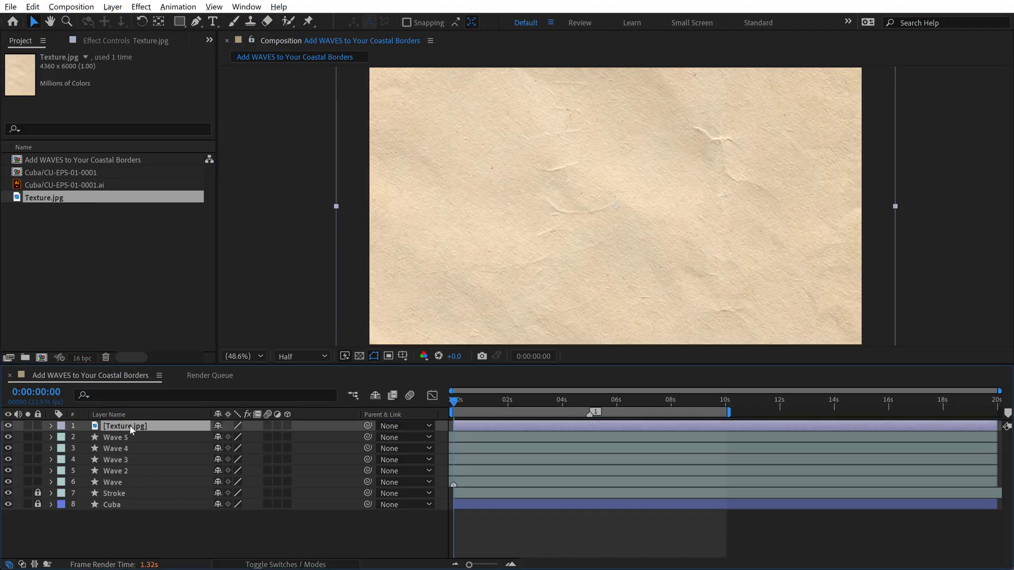
# Set the blending mode of the Texture.jpg layer to Multiply
pyautogui.click(266, 564)
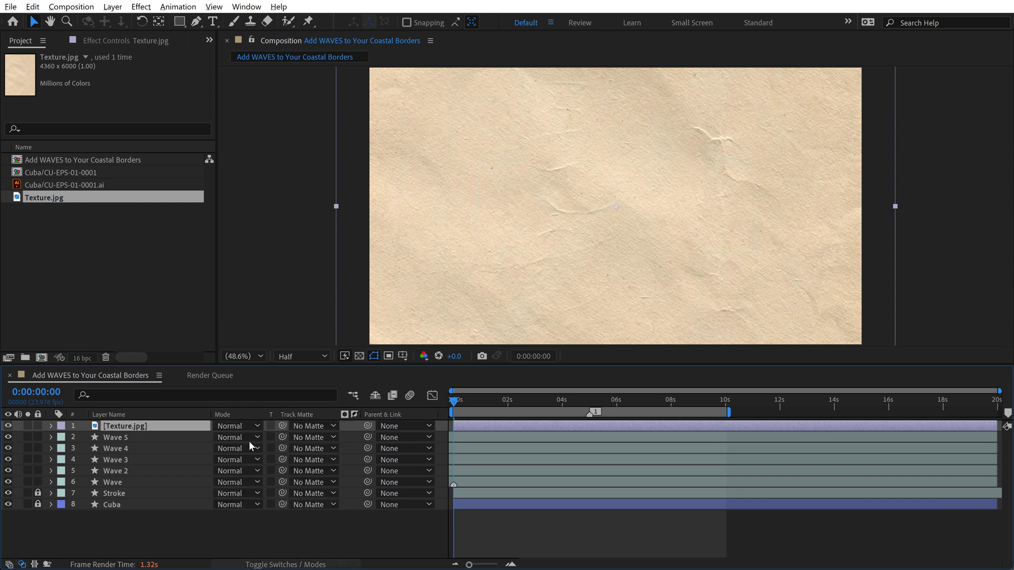
pyautogui.click(246, 425)
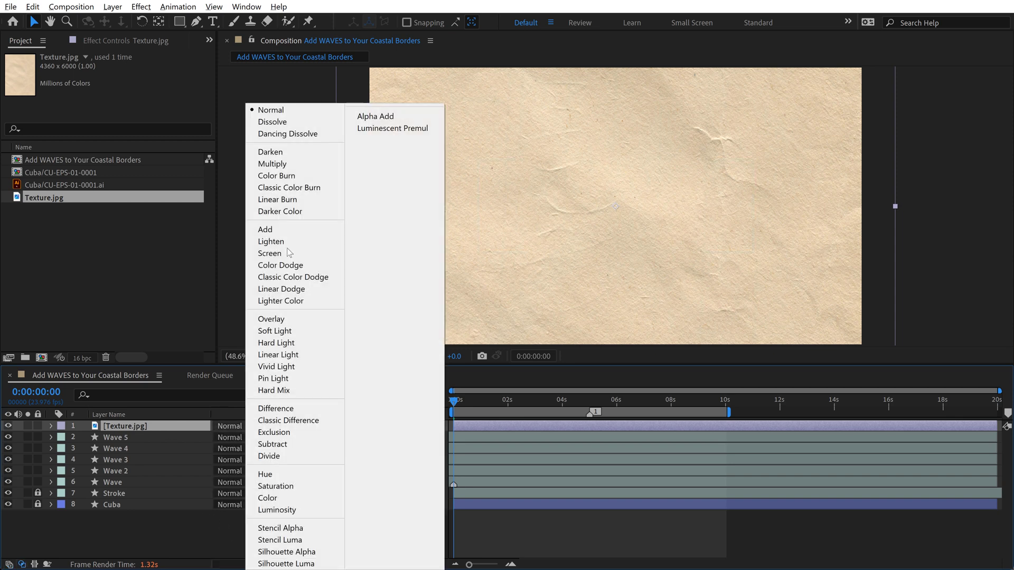
pyautogui.click(285, 168)
# Hide the five wave layers and set the Cuba layer's fill color to a brightness of 9%
pyautogui.moveTo(8, 438); pyautogui.dragTo(14, 483)
pyautogui.click(112, 505)
pyautogui.click(516, 22)
pyautogui.moveTo(719, 382); pyautogui.dragTo(681, 383)
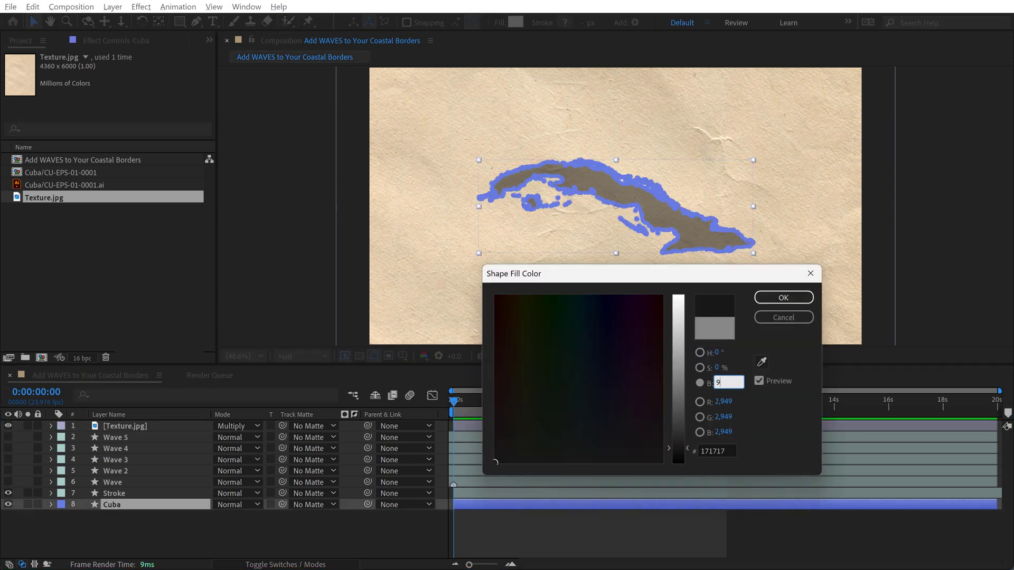
pyautogui.click(783, 297)
# Select the five wave layers and open their shape stroke color for editing
pyautogui.click(112, 482)
pyautogui.keyDown('shift'); pyautogui.click(115, 437); pyautogui.keyUp('shift')
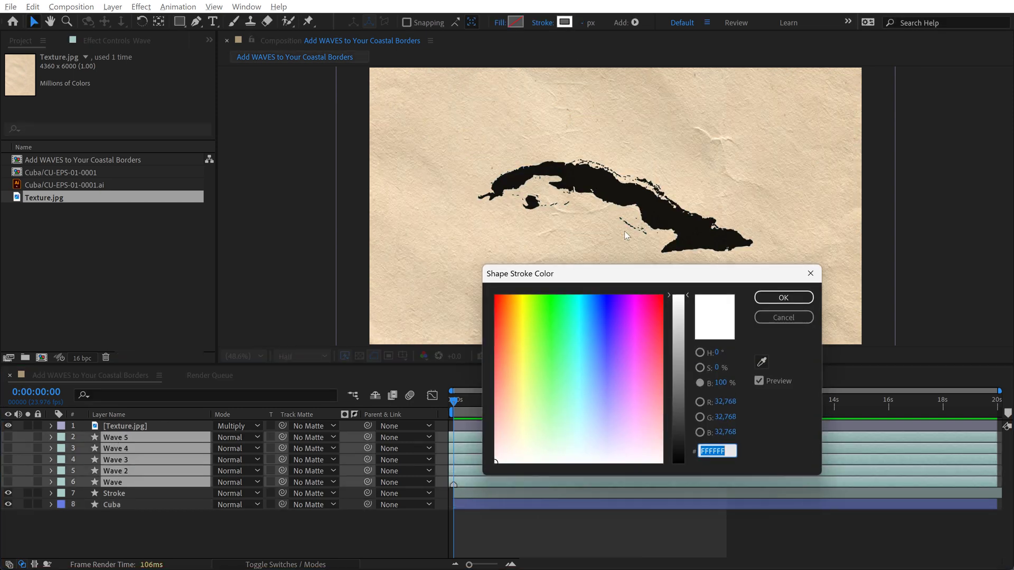